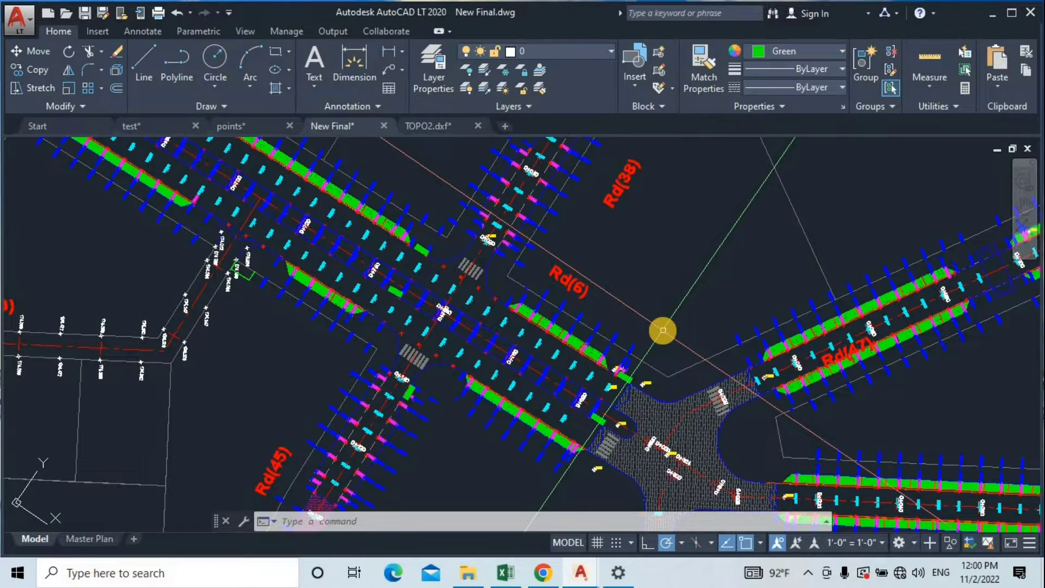
# Step: Examine the road network in the New Final drawing and the elevation labels along the plot boundary line
pyautogui.moveTo(663, 331)
pyautogui.mouseDown(button='middle')
pyautogui.moveTo(694, 408)
pyautogui.moveTo(695, 392)
pyautogui.mouseUp(button='middle')
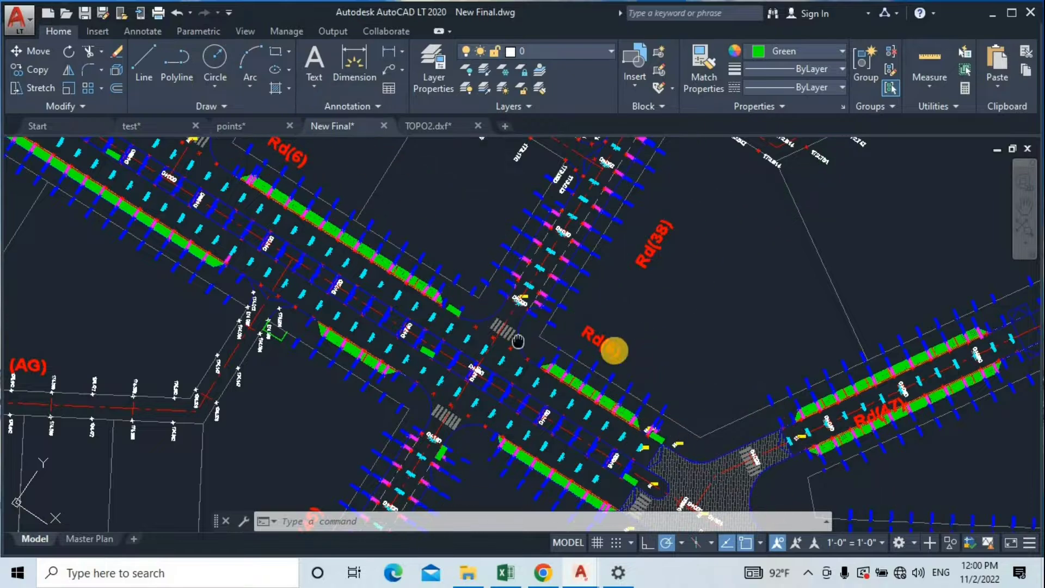
pyautogui.moveTo(517, 341); pyautogui.dragTo(641, 355, button='middle')
pyautogui.scroll(-2, 565, 308)
pyautogui.moveTo(564, 308); pyautogui.dragTo(587, 365, button='middle')
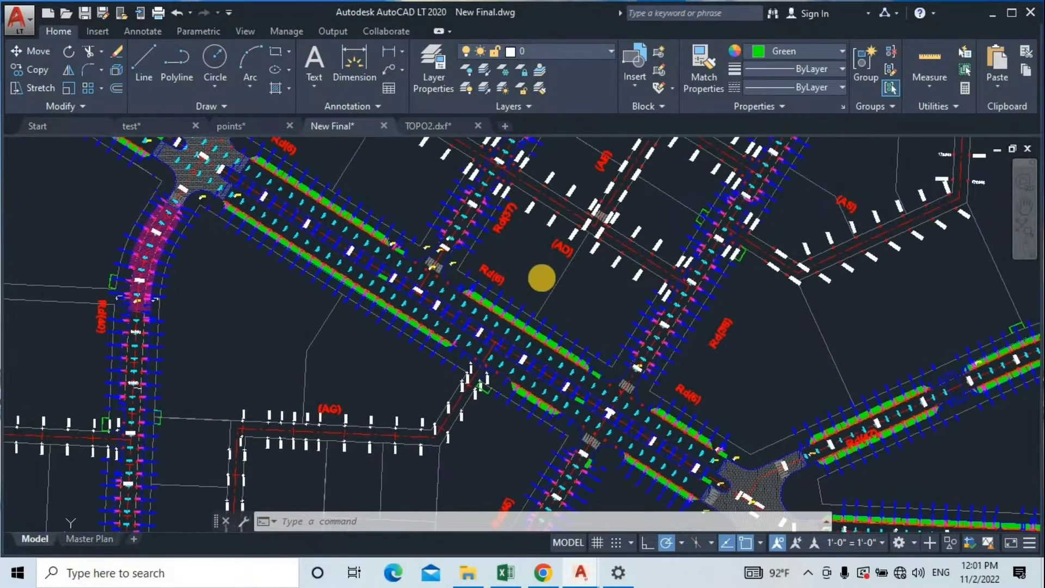
pyautogui.scroll(-4, 542, 278)
pyautogui.moveTo(543, 279)
pyautogui.mouseDown(button='middle')
pyautogui.moveTo(506, 350)
pyautogui.moveTo(380, 420)
pyautogui.mouseUp(button='middle')
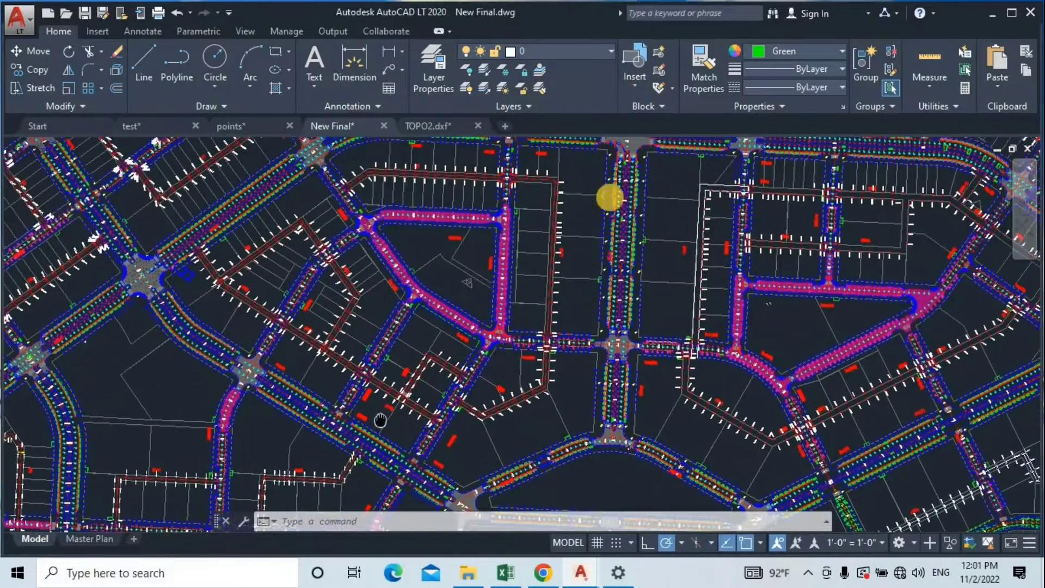
pyautogui.scroll(10, 677, 205)
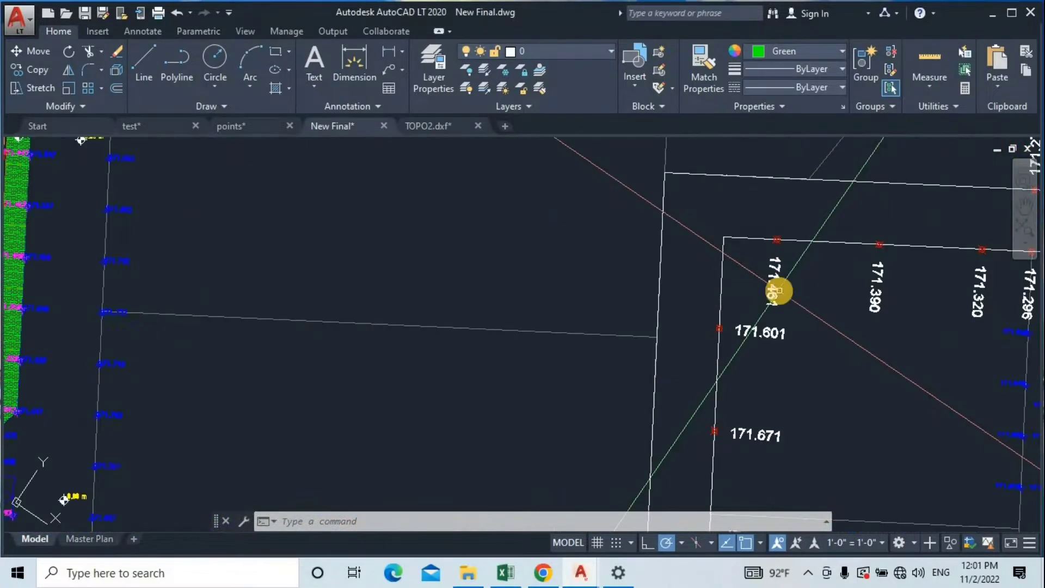
pyautogui.moveTo(774, 285); pyautogui.dragTo(765, 263, button='middle')
pyautogui.scroll(4, 688, 308)
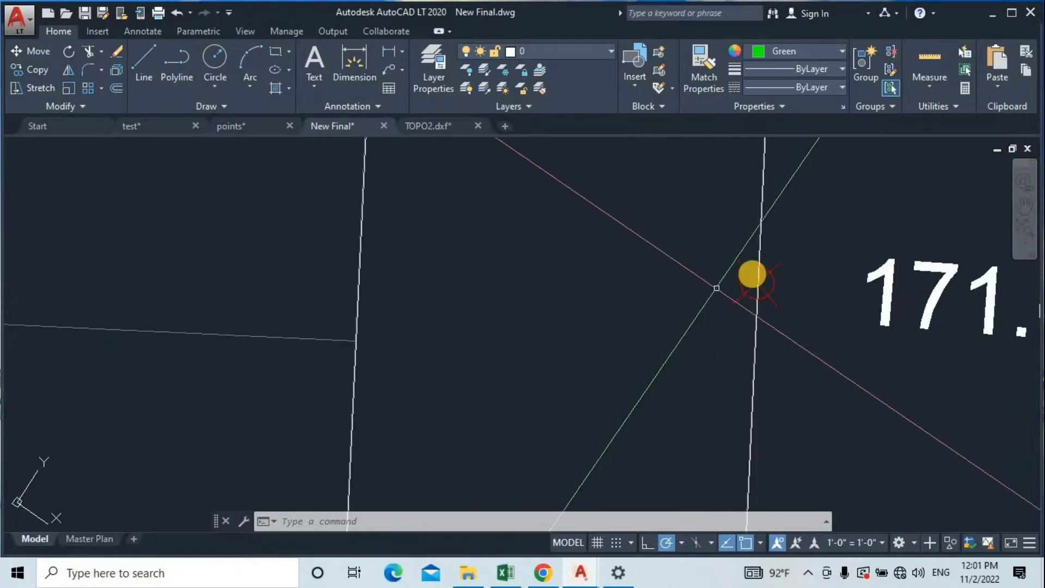
pyautogui.scroll(-10, 753, 281)
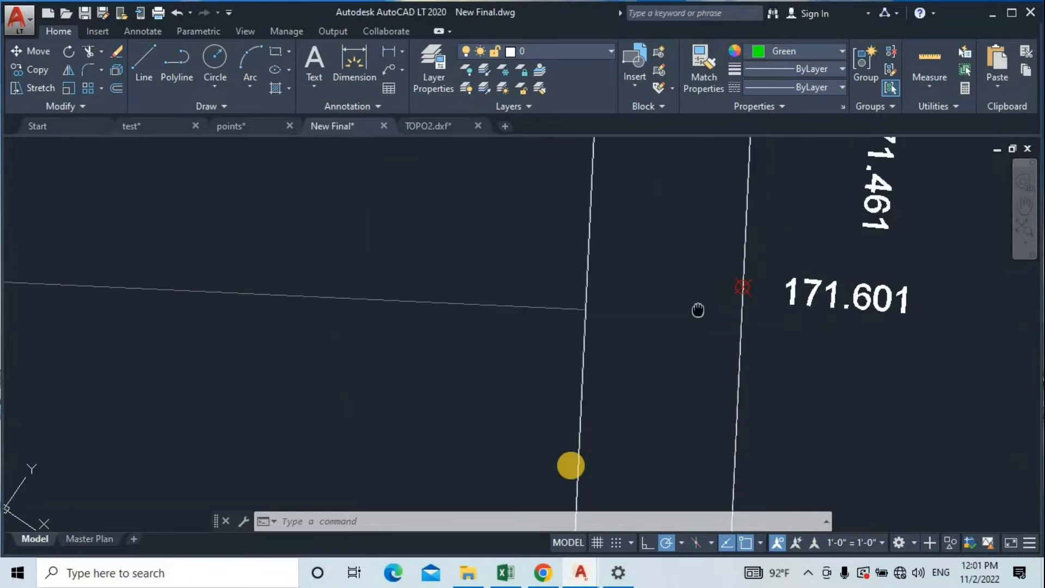
pyautogui.moveTo(638, 340); pyautogui.dragTo(722, 397, button='middle')
pyautogui.scroll(-2, 573, 301)
pyautogui.moveTo(575, 302)
pyautogui.mouseDown(button='middle')
pyautogui.moveTo(616, 318)
pyautogui.moveTo(646, 265)
pyautogui.mouseUp(button='middle')
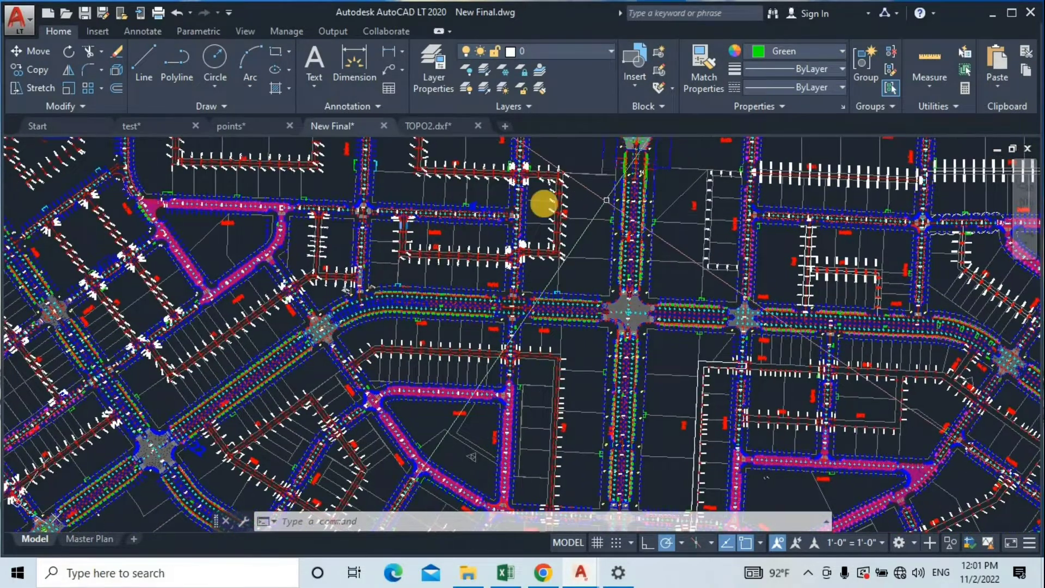
# Step: Inspect the roundabout and the road running down from it, with the elevation labels around the neighbouring plots
pyautogui.moveTo(574, 268); pyautogui.dragTo(611, 292, button='middle')
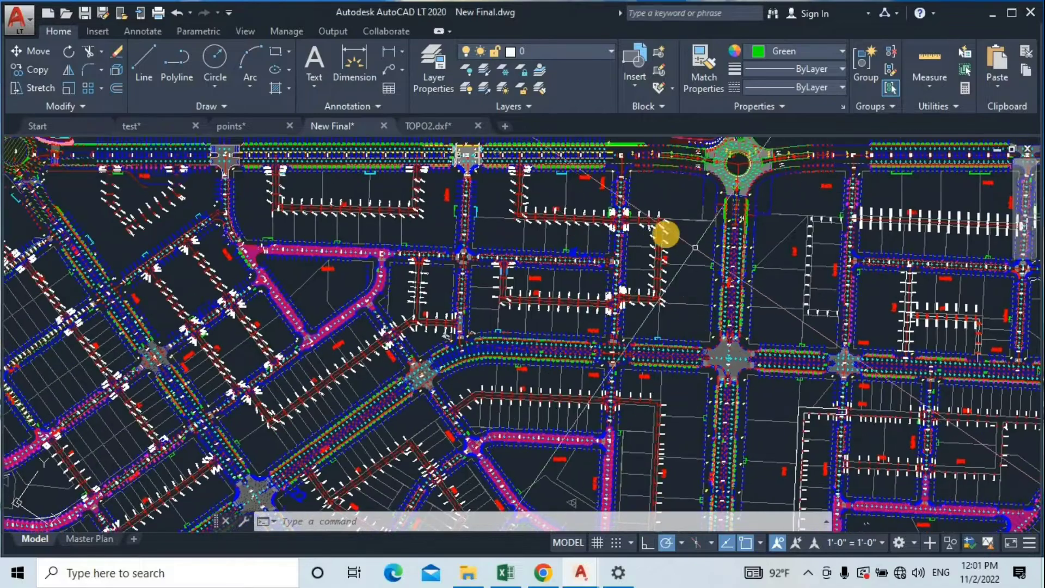
pyautogui.scroll(2, 747, 207)
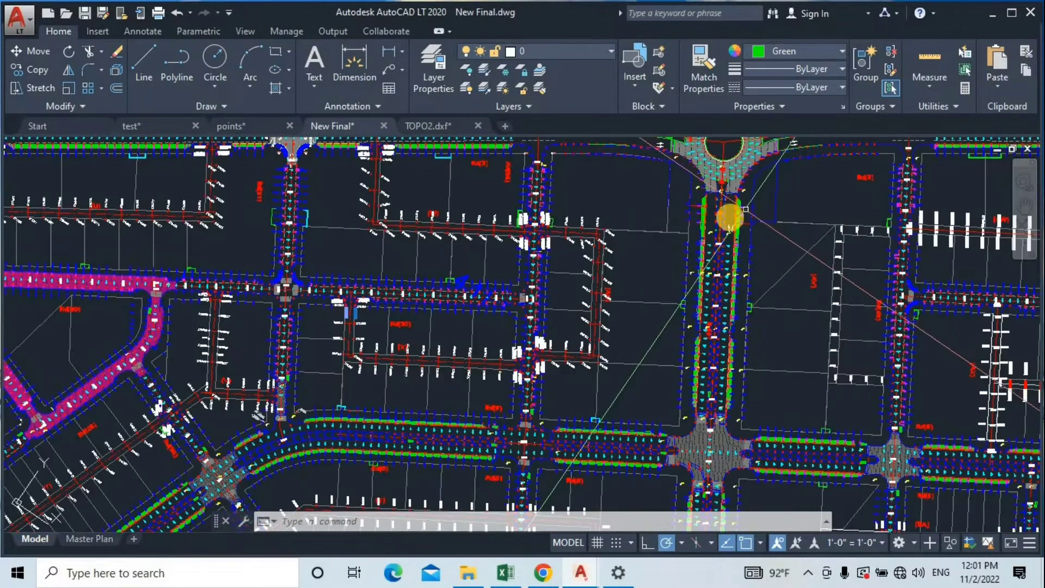
pyautogui.scroll(4, 713, 248)
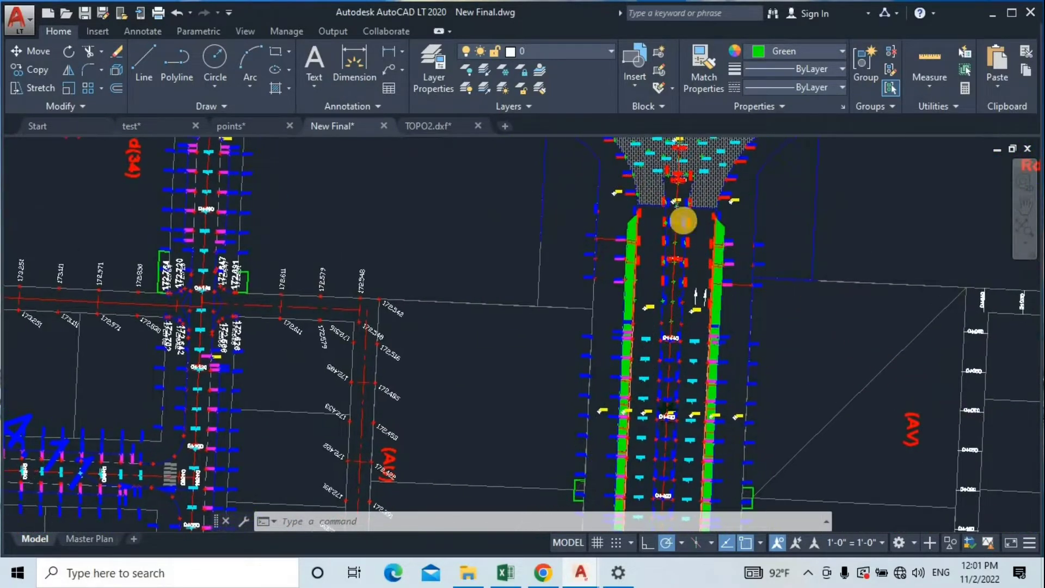
pyautogui.scroll(5, 683, 221)
pyautogui.scroll(-4, 598, 283)
pyautogui.moveTo(555, 289); pyautogui.dragTo(596, 265, button='middle')
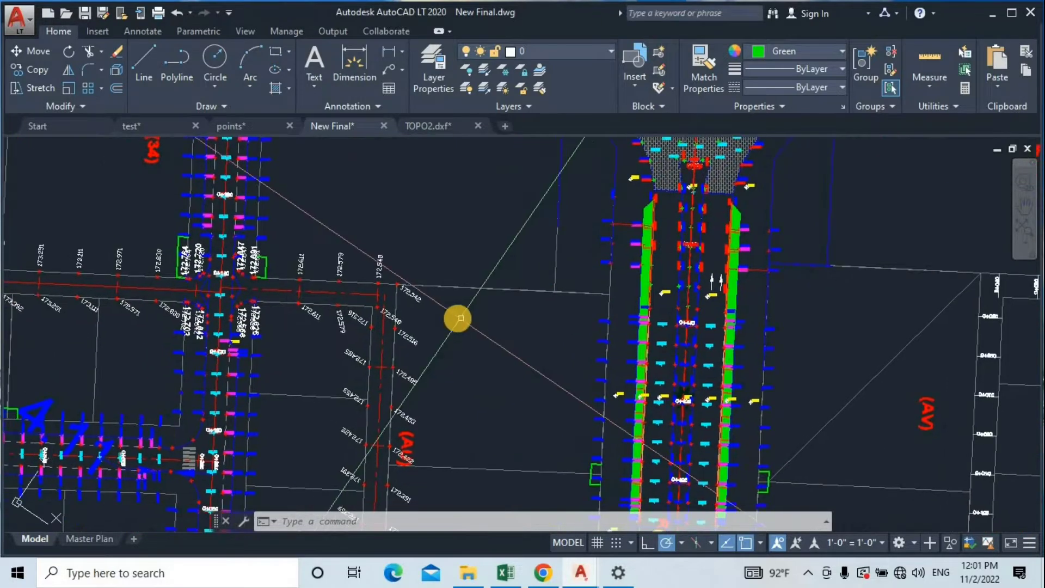
pyautogui.scroll(-2, 473, 297)
pyautogui.moveTo(618, 306); pyautogui.dragTo(651, 320, button='middle')
pyautogui.moveTo(557, 308); pyautogui.dragTo(532, 303, button='middle')
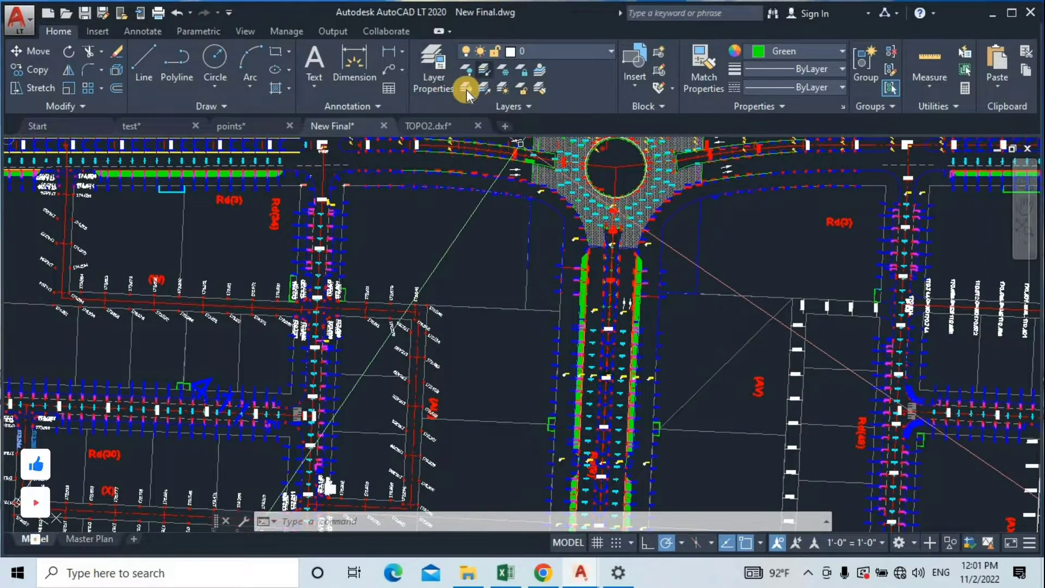
# Step: Open the test drawing and examine the green-filled strip along the plot block marked 00 and its surrounding points
pyautogui.click(158, 125)
pyautogui.scroll(-3, 731, 321)
pyautogui.scroll(8, 507, 285)
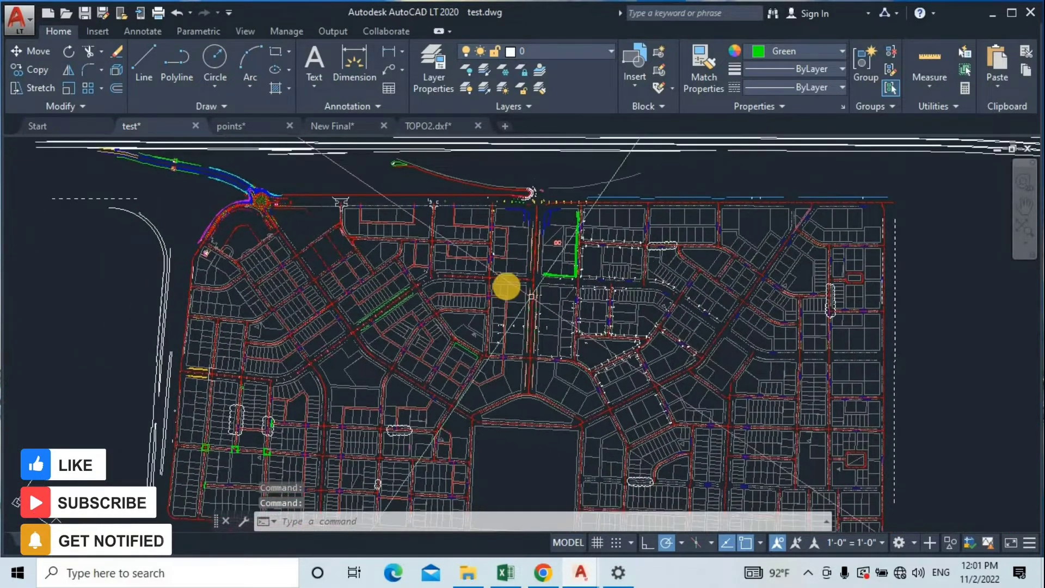
pyautogui.moveTo(580, 429); pyautogui.dragTo(560, 422, button='middle')
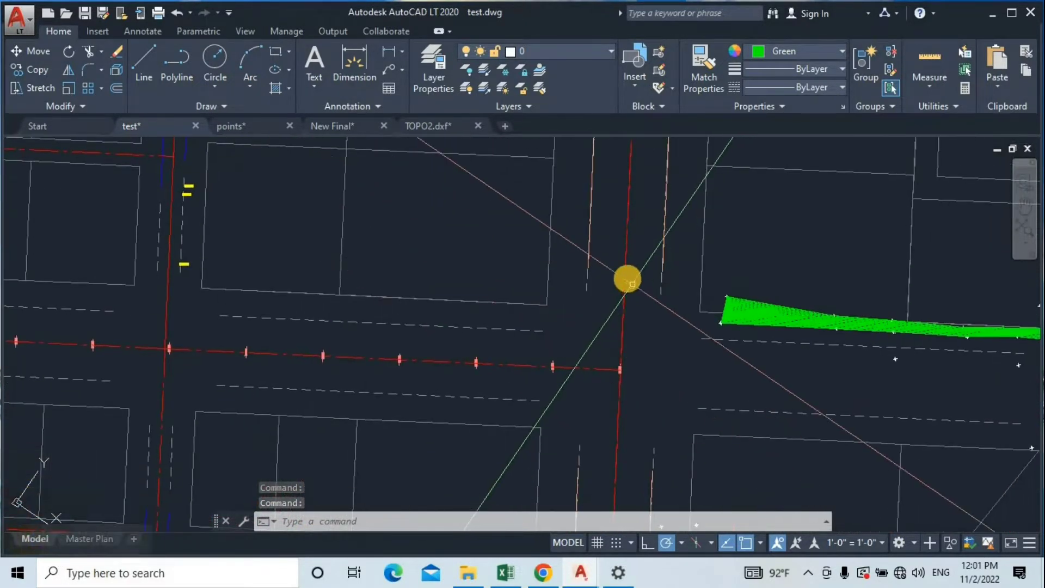
pyautogui.scroll(-3, 613, 363)
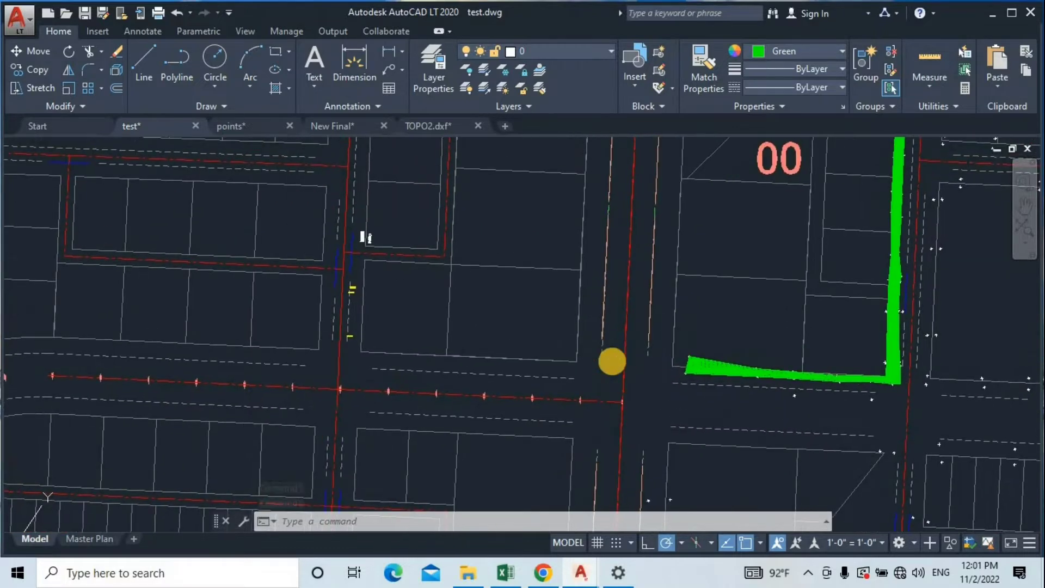
pyautogui.scroll(2, 604, 391)
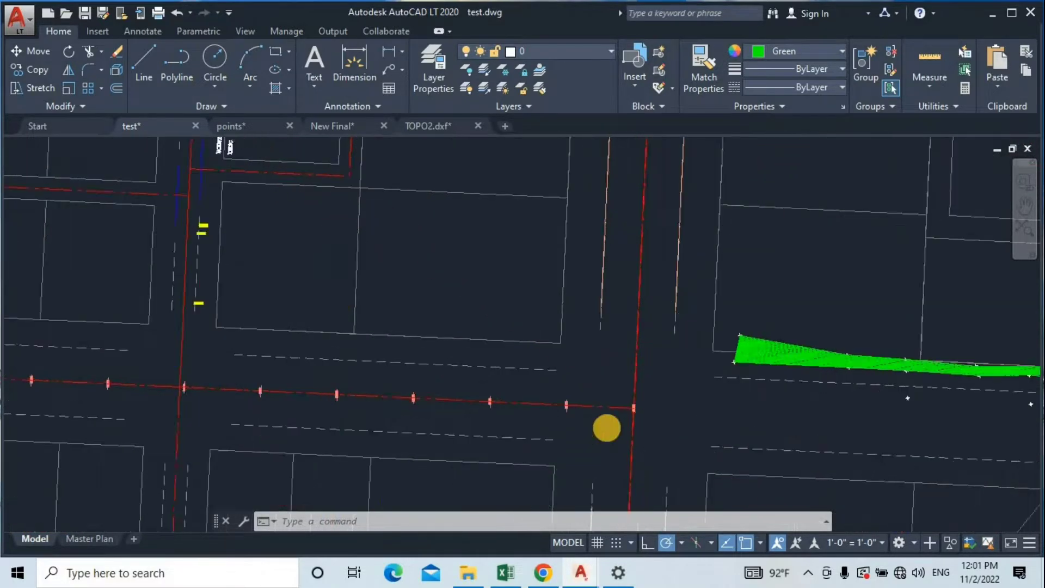
pyautogui.moveTo(606, 427); pyautogui.dragTo(569, 490, button='middle')
pyautogui.scroll(-4, 572, 479)
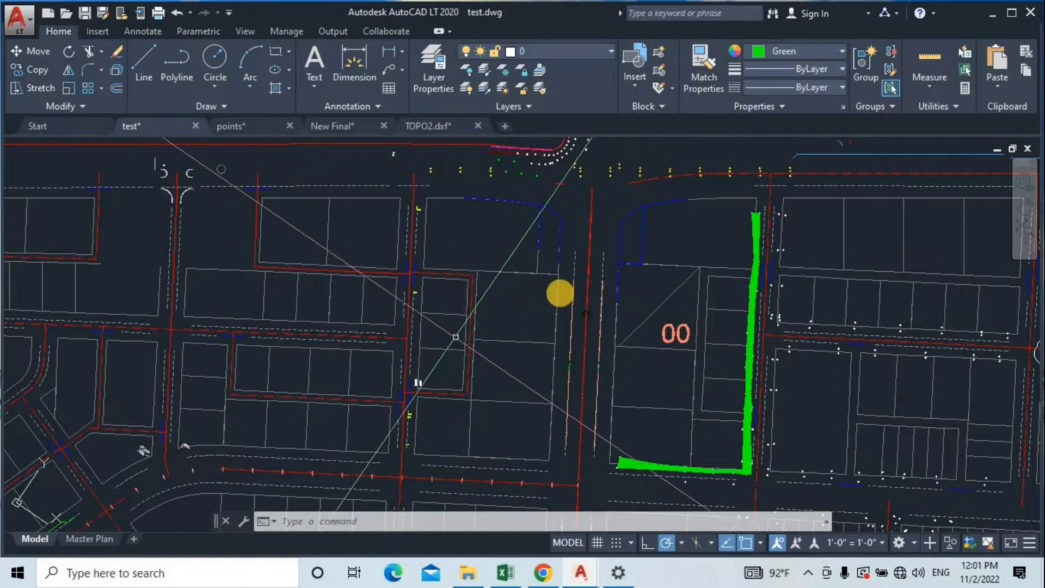
pyautogui.scroll(-4, 675, 294)
pyautogui.scroll(4, 679, 245)
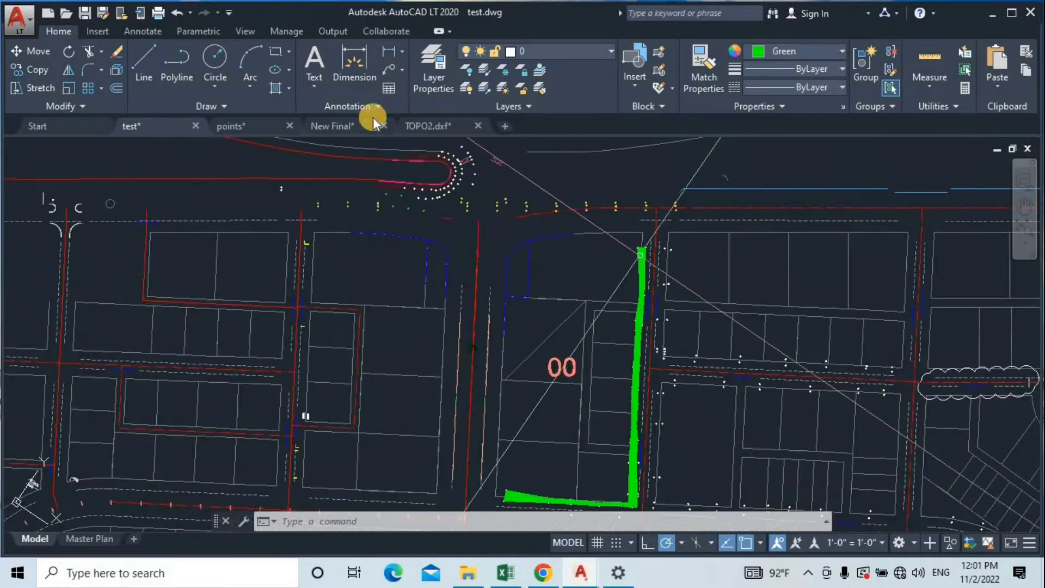
pyautogui.moveTo(658, 328); pyautogui.dragTo(556, 224, button='middle')
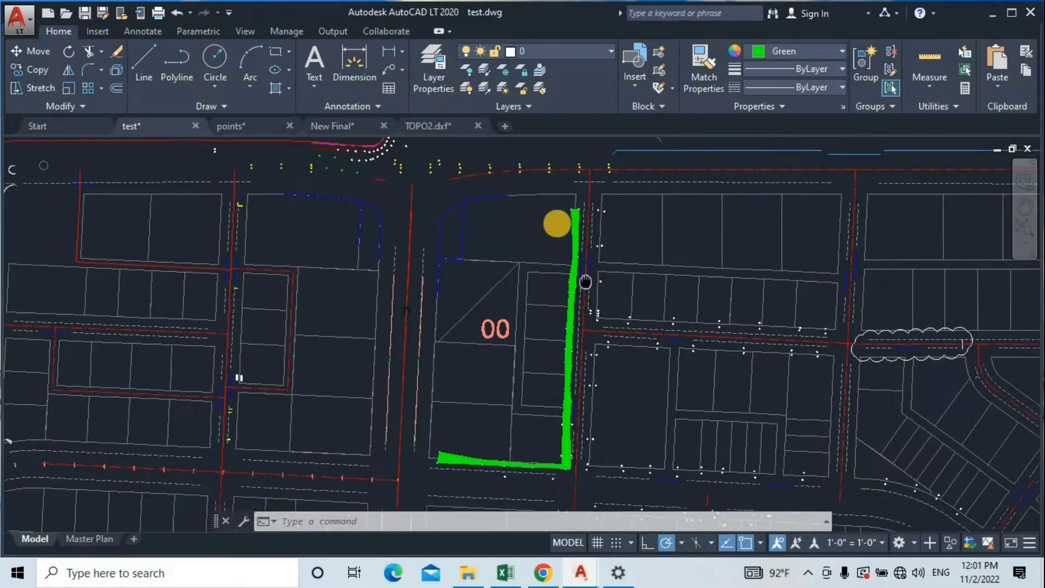
# Step: Check the TOPO2 DXF file in the Data folder, view the points drawing, and bring up the open TOPO2 drawing
pyautogui.click(467, 576)
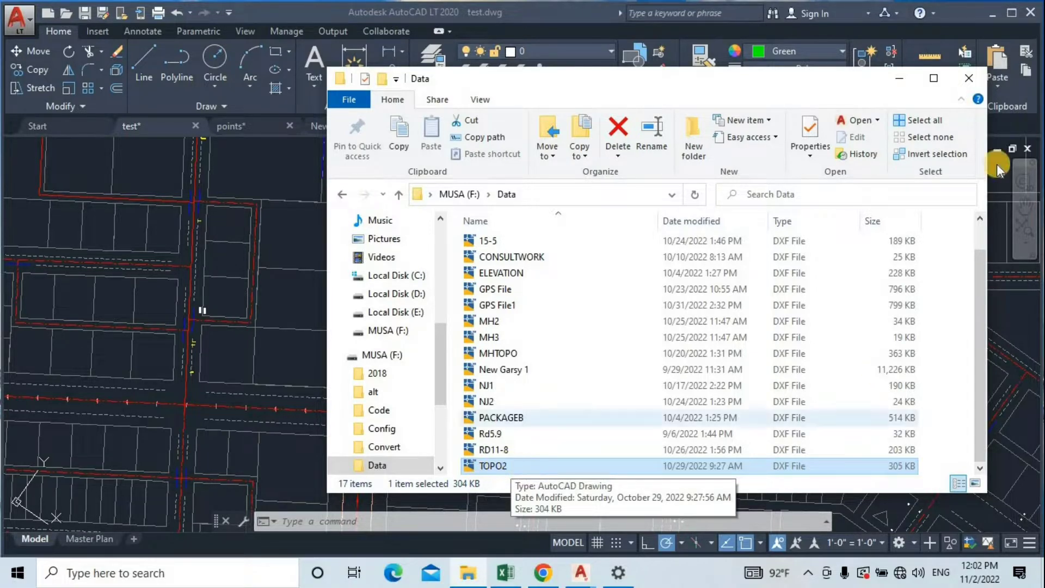
pyautogui.click(896, 80)
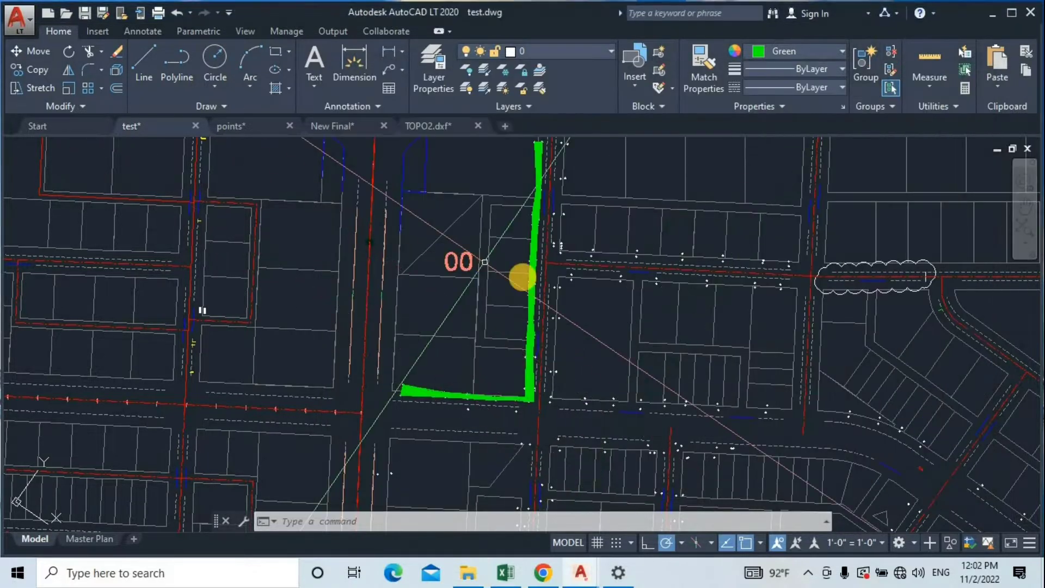
pyautogui.click(241, 125)
pyautogui.click(430, 125)
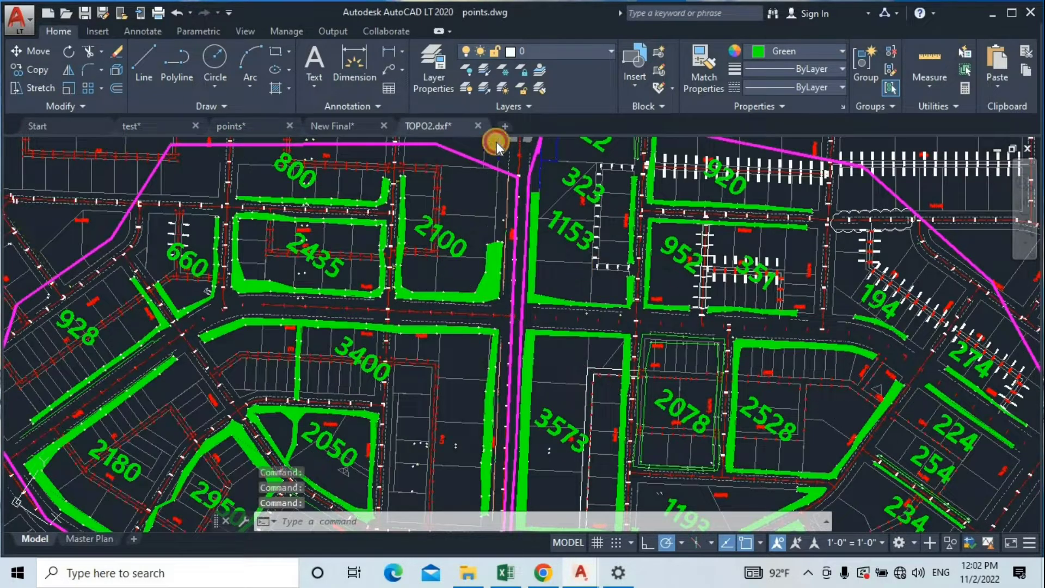
# Step: Turn off the Coordinates, Point_ID and Height layers by picking their labels at survey point 395
pyautogui.scroll(6, 397, 271)
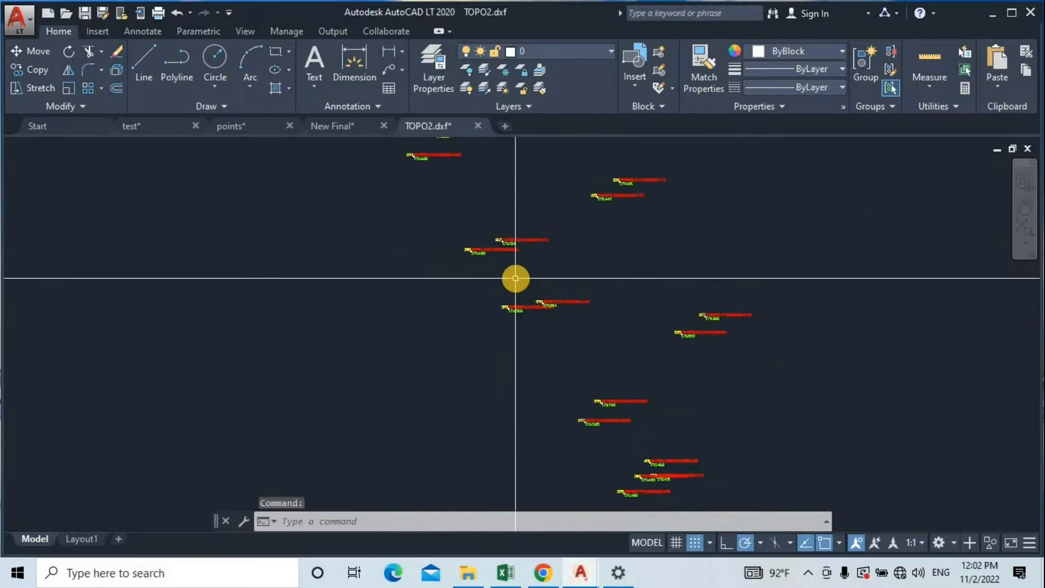
pyautogui.moveTo(544, 364); pyautogui.dragTo(522, 305, button='middle')
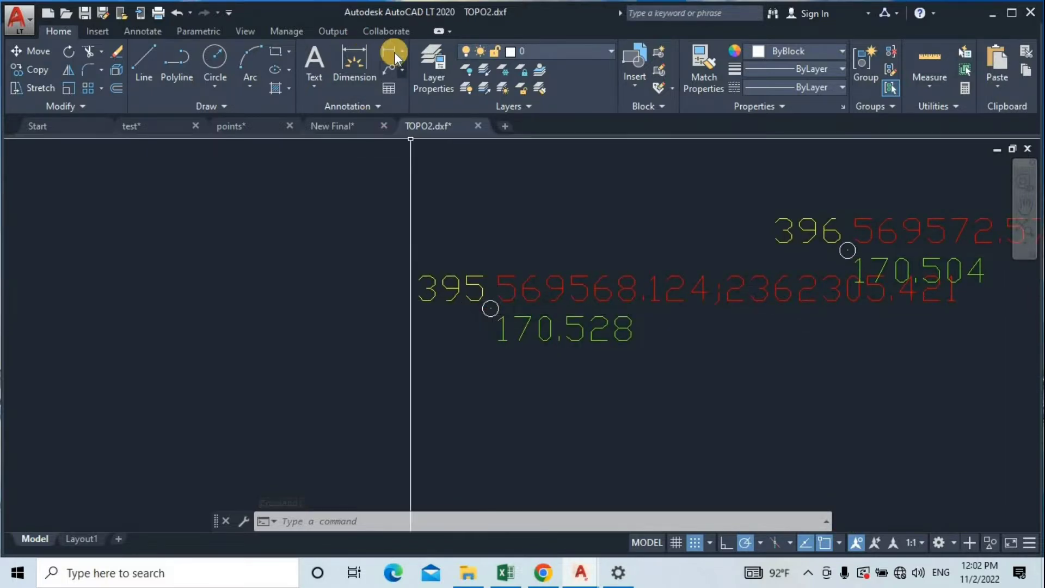
pyautogui.click(467, 71)
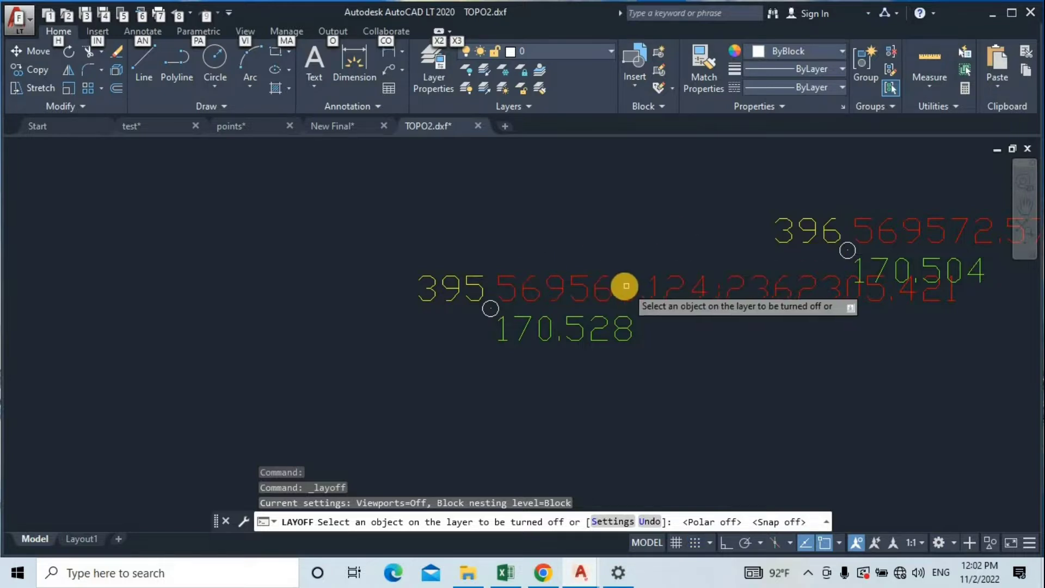
pyautogui.click(737, 288)
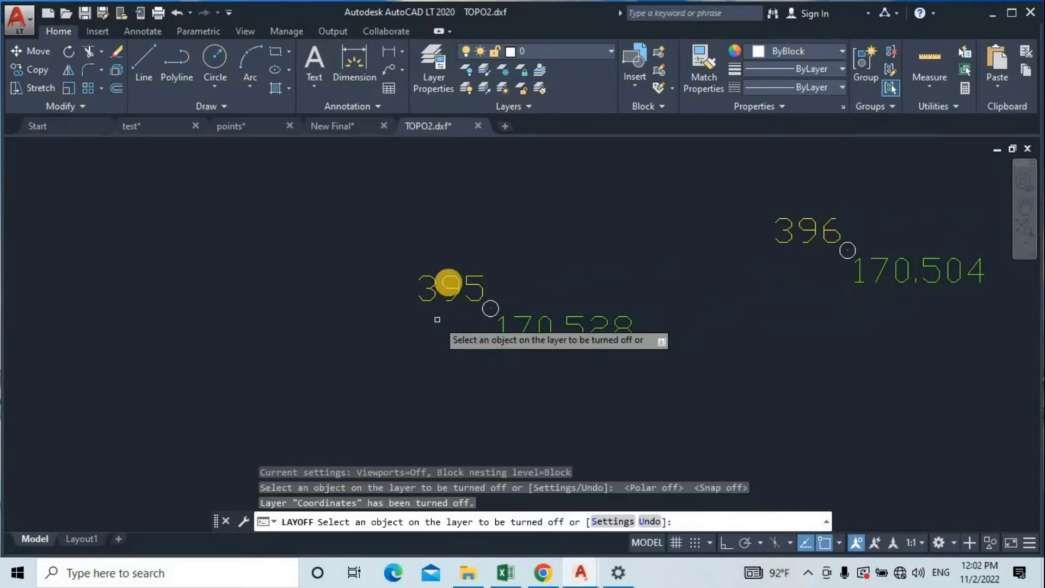
pyautogui.click(444, 286)
pyautogui.click(444, 287)
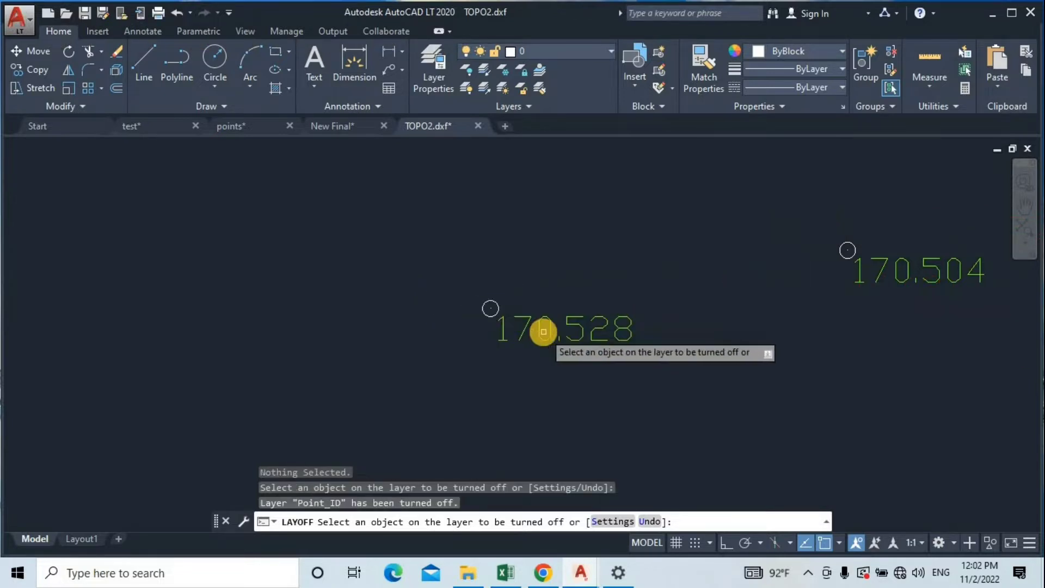
pyautogui.click(540, 335)
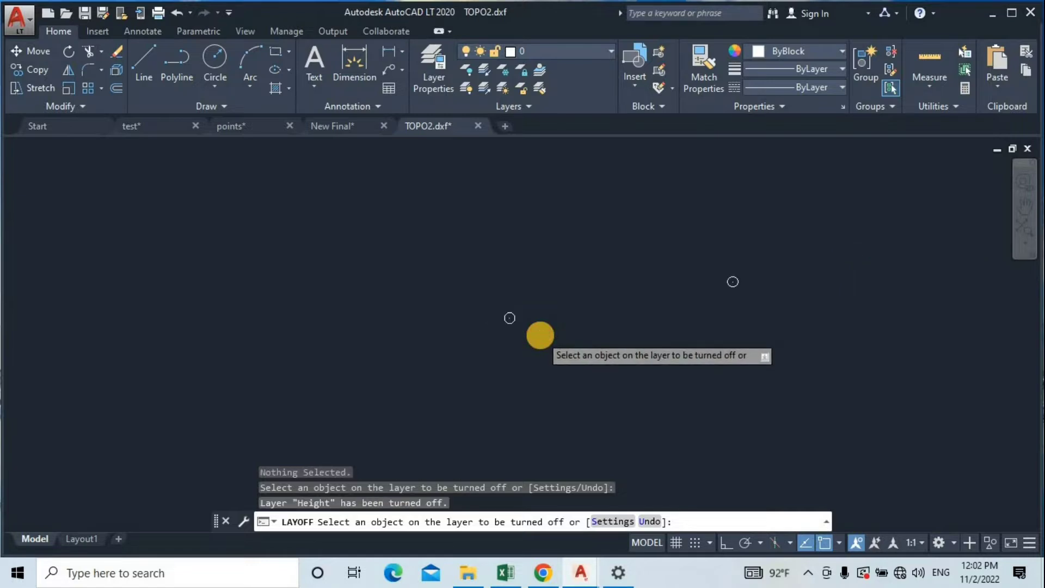
pyautogui.moveTo(547, 294); pyautogui.dragTo(626, 289, button='middle')
pyautogui.scroll(-8, 623, 368)
pyautogui.moveTo(621, 387); pyautogui.dragTo(607, 377, button='middle')
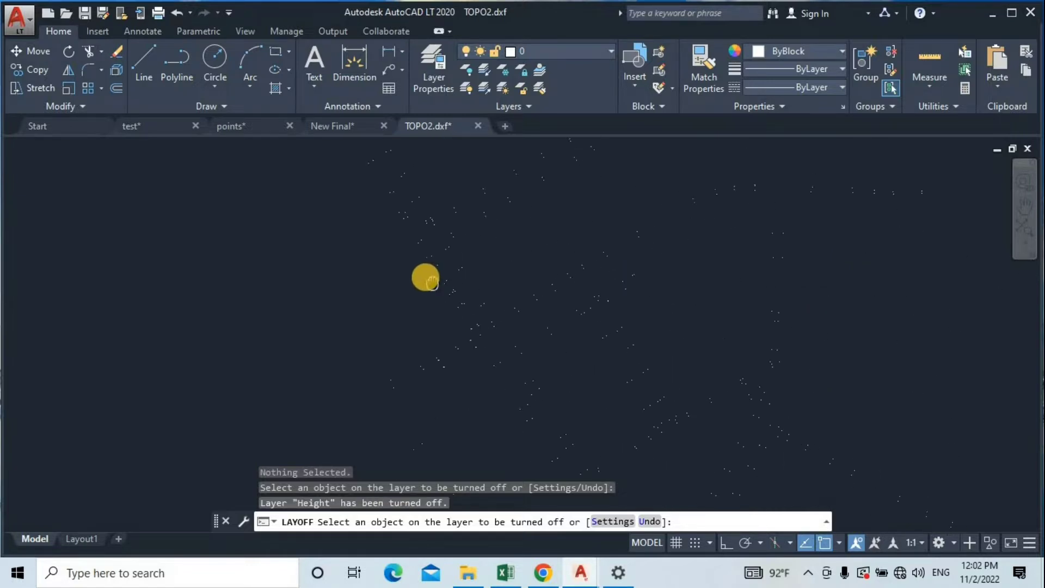
pyautogui.moveTo(521, 259); pyautogui.dragTo(650, 354, button='middle')
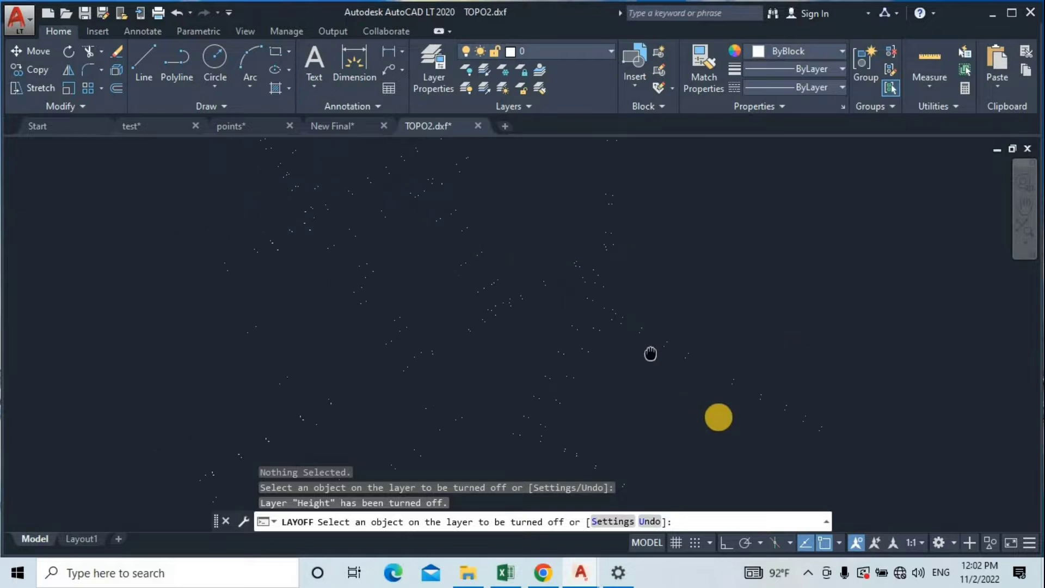
pyautogui.scroll(-6, 561, 330)
pyautogui.moveTo(561, 325); pyautogui.dragTo(567, 294, button='middle')
pyautogui.press('Escape')
# Step: Select the whole cluster of survey points with a crossing window and copy it to the clipboard
pyautogui.click(727, 184)
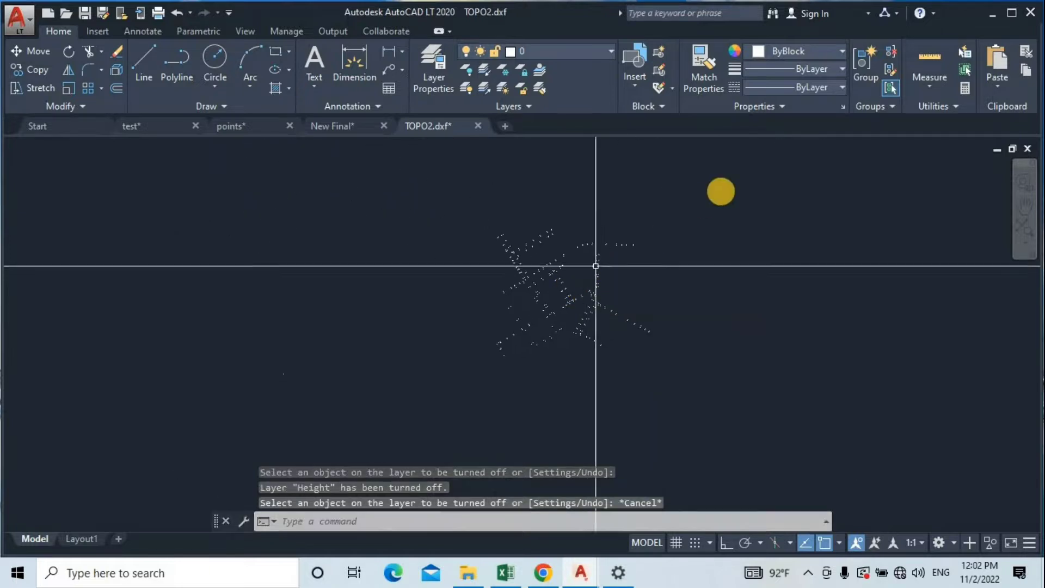
pyautogui.click(442, 412)
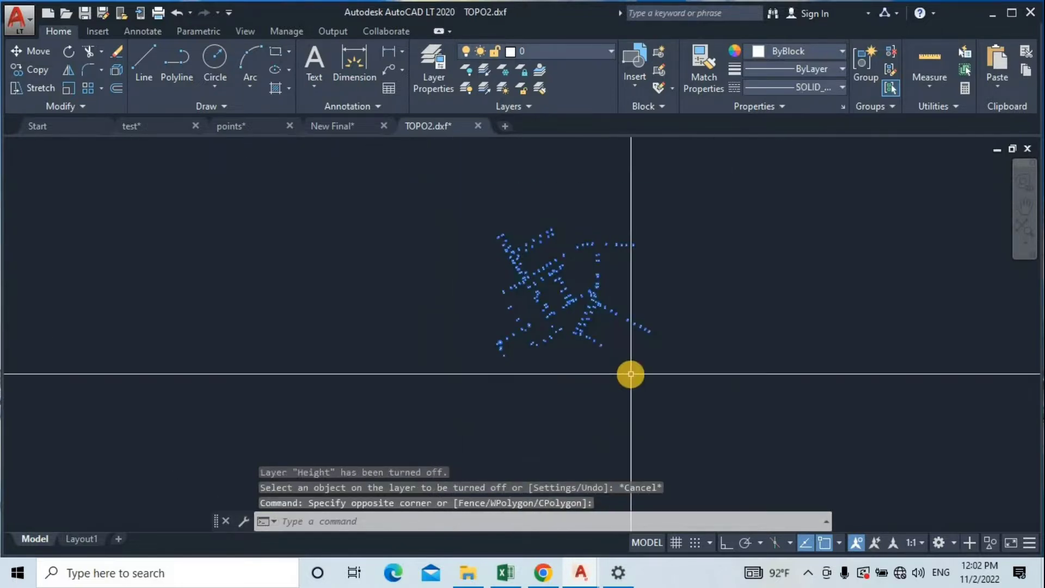
pyautogui.hotkey('ctrl', 'c')
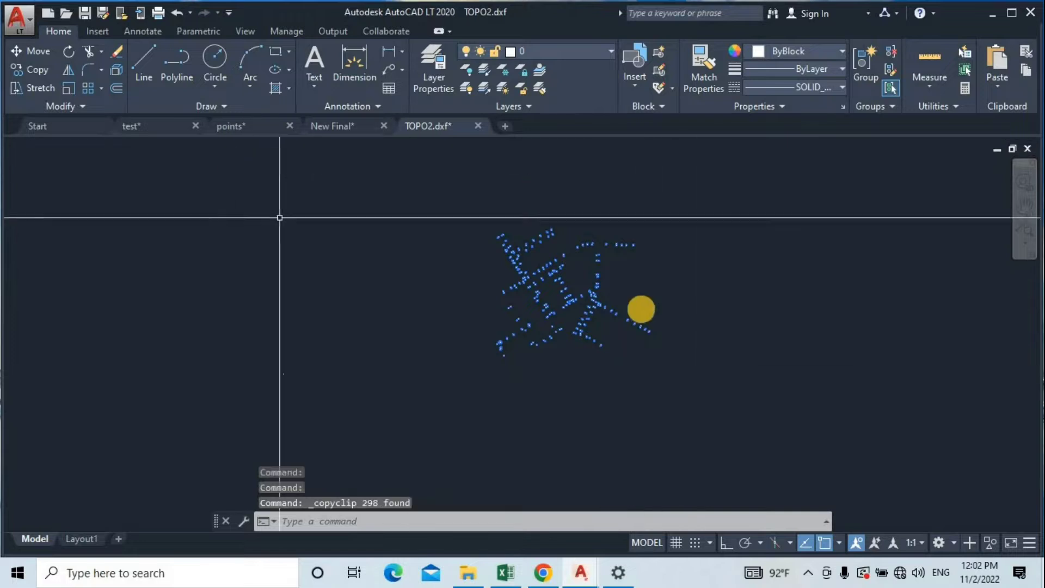
pyautogui.press('Escape')
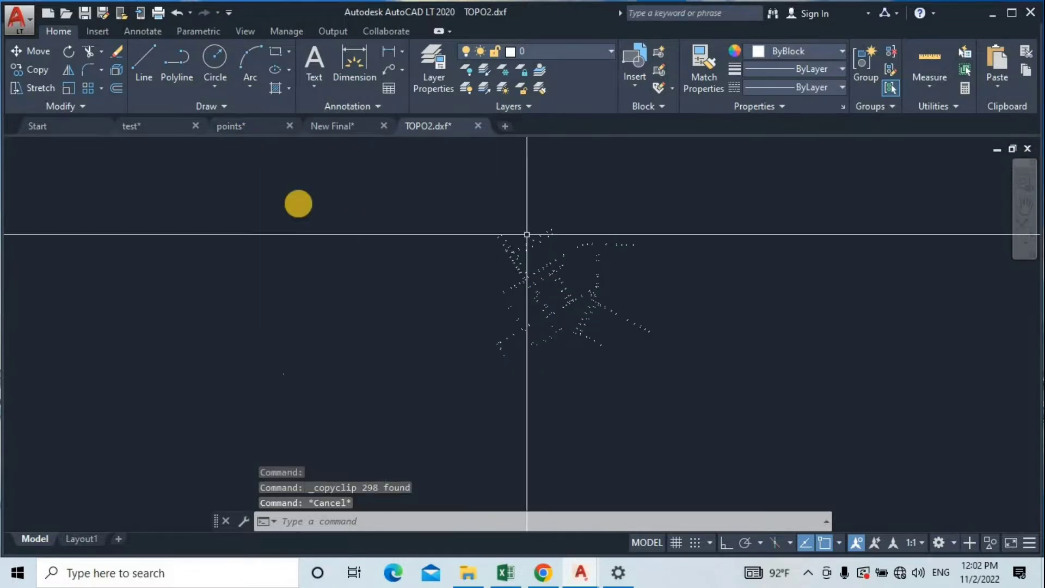
pyautogui.moveTo(317, 212); pyautogui.dragTo(334, 219, button='middle')
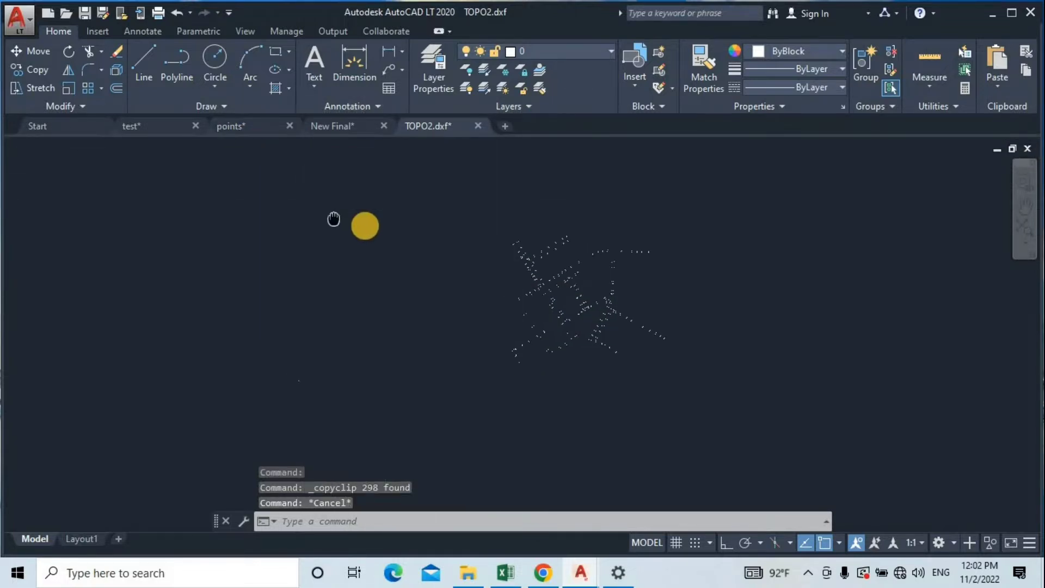
# Step: Bring up the test drawing and view the available paste options, including Paste to Original Coordinates, without pasting
pyautogui.click(256, 133)
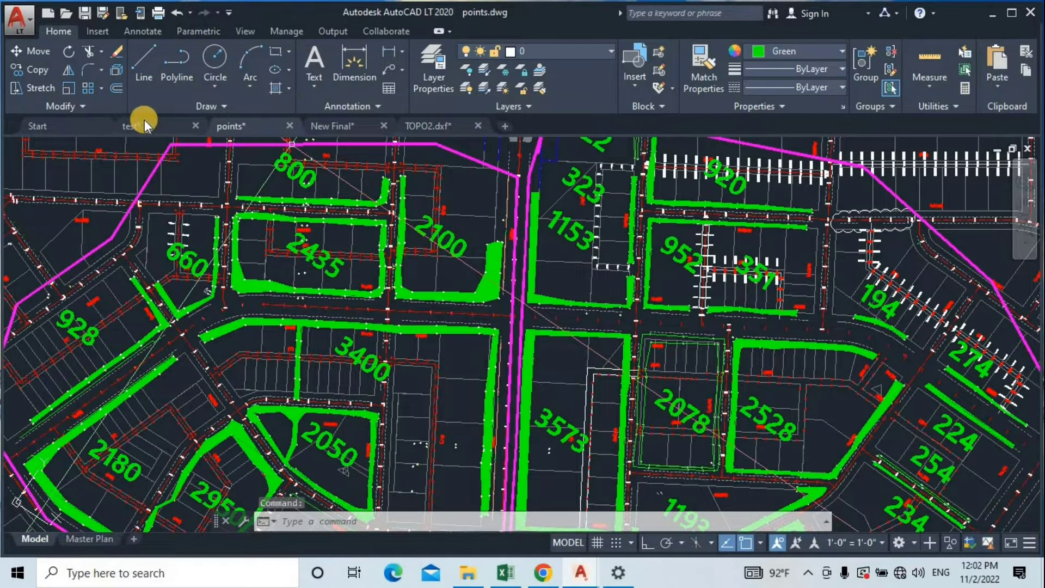
pyautogui.click(170, 129)
pyautogui.scroll(-5, 588, 281)
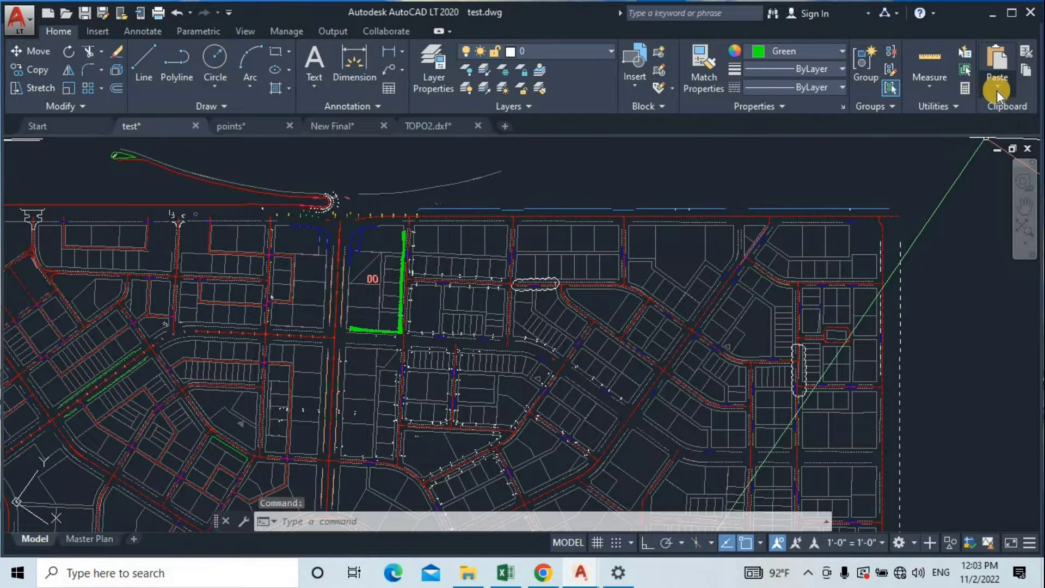
pyautogui.click(998, 90)
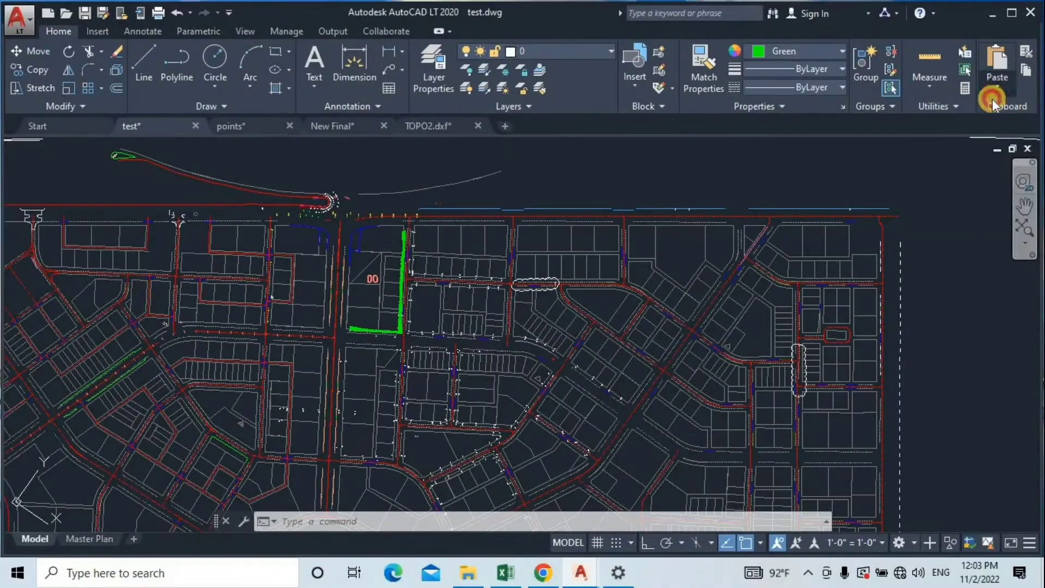
pyautogui.click(991, 100)
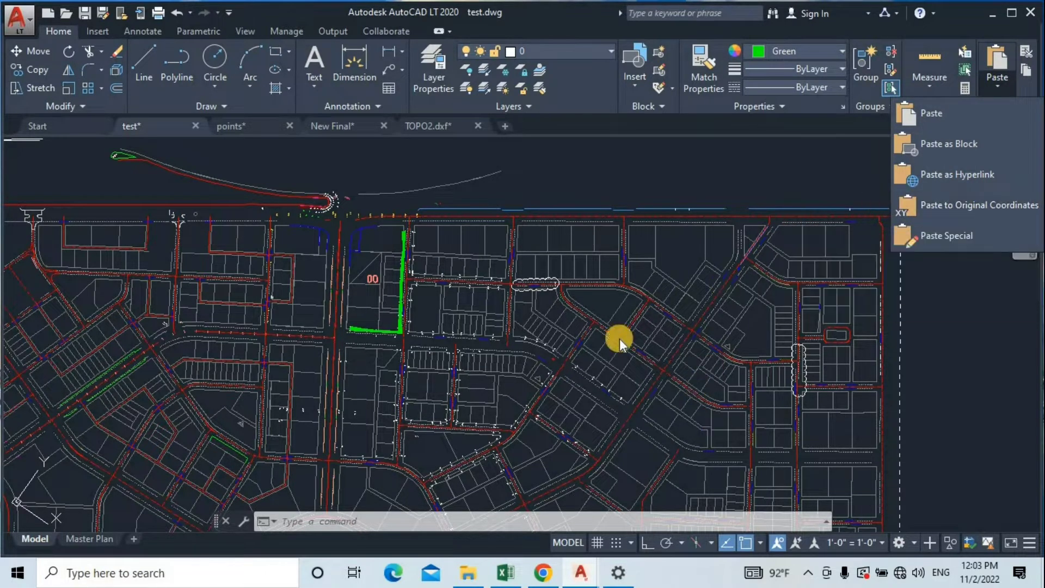
pyautogui.click(578, 264)
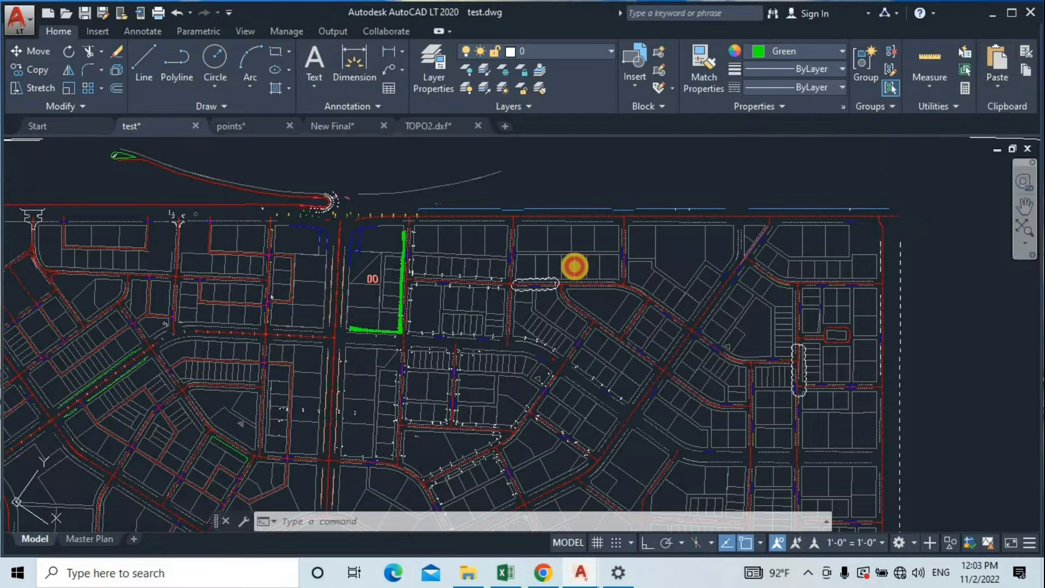
# Step: Examine the survey points along the roads and plot edges around the block beside the green-filled strip of plot 00
pyautogui.moveTo(575, 386); pyautogui.dragTo(706, 264, button='middle')
pyautogui.scroll(10, 588, 284)
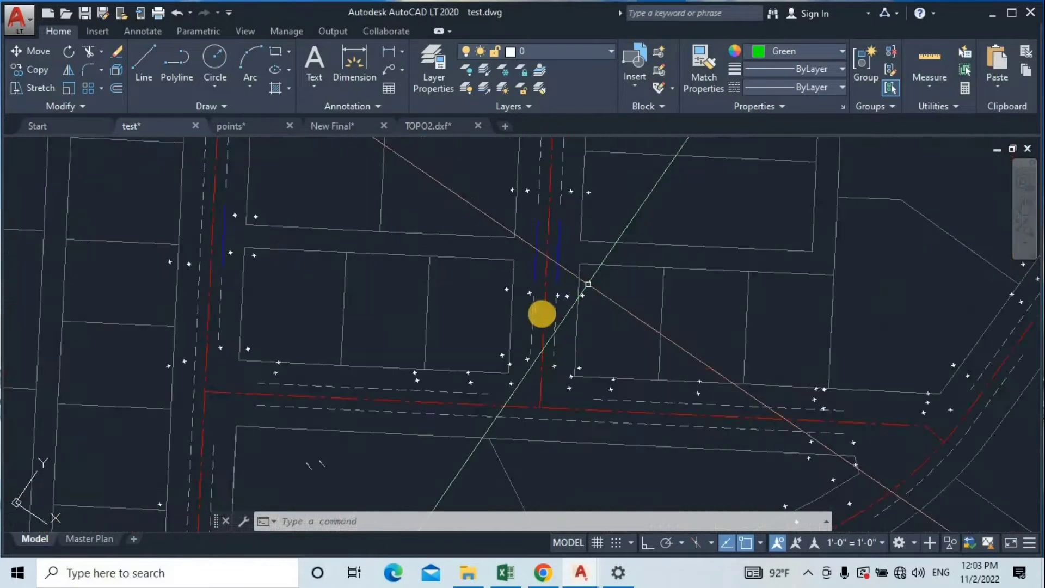
pyautogui.moveTo(651, 424); pyautogui.dragTo(650, 443, button='middle')
pyautogui.scroll(-3, 524, 348)
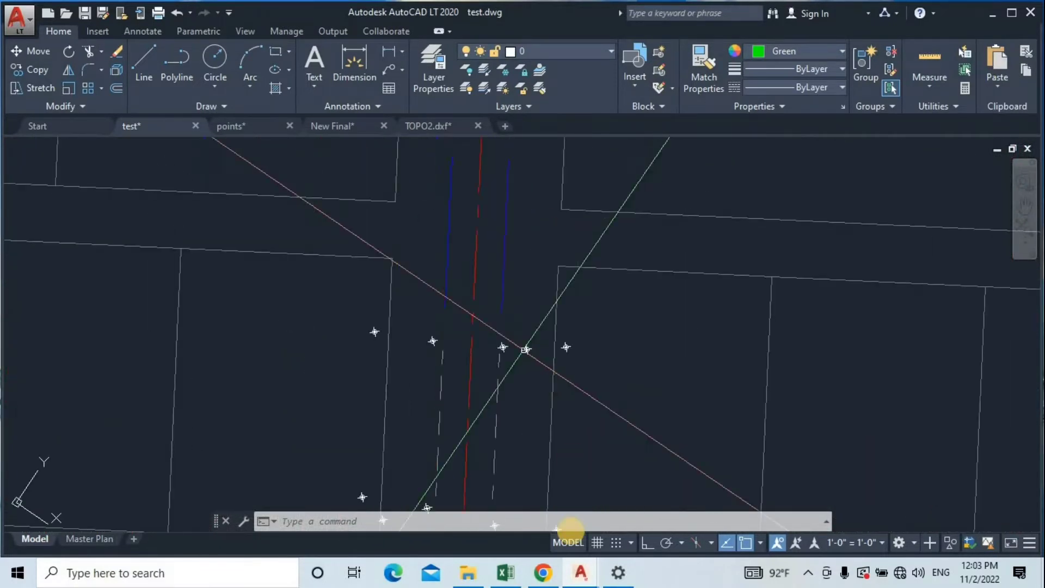
pyautogui.moveTo(525, 348); pyautogui.dragTo(569, 532, button='middle')
pyautogui.scroll(-2, 553, 318)
pyautogui.moveTo(553, 316); pyautogui.dragTo(563, 478, button='middle')
pyautogui.moveTo(595, 242); pyautogui.dragTo(685, 407, button='middle')
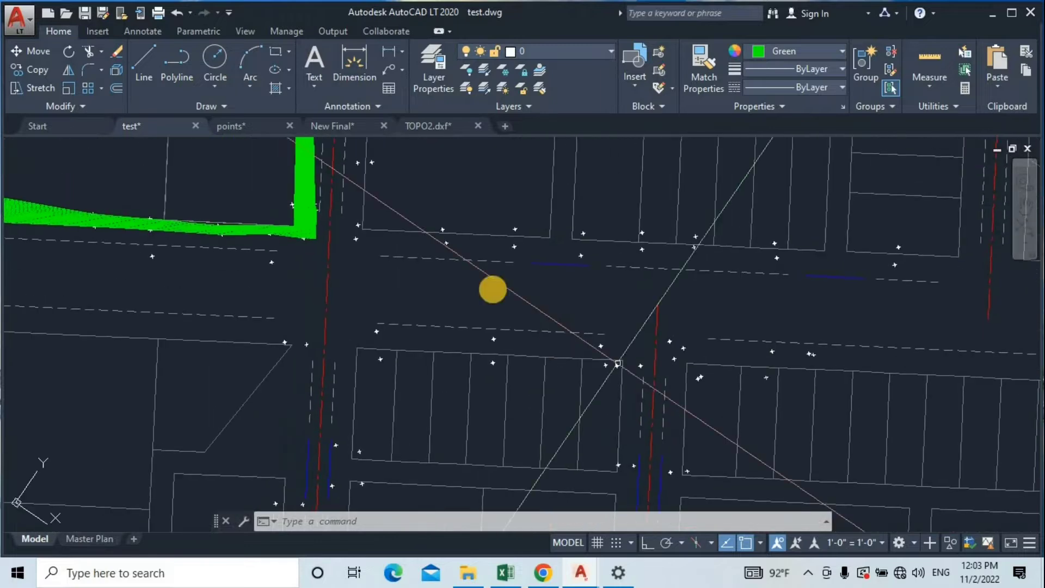
pyautogui.scroll(-2, 494, 292)
pyautogui.moveTo(499, 297); pyautogui.dragTo(549, 366, button='middle')
pyautogui.moveTo(791, 335)
pyautogui.mouseDown(button='middle')
pyautogui.moveTo(809, 414)
pyautogui.moveTo(795, 436)
pyautogui.moveTo(788, 430)
pyautogui.mouseUp(button='middle')
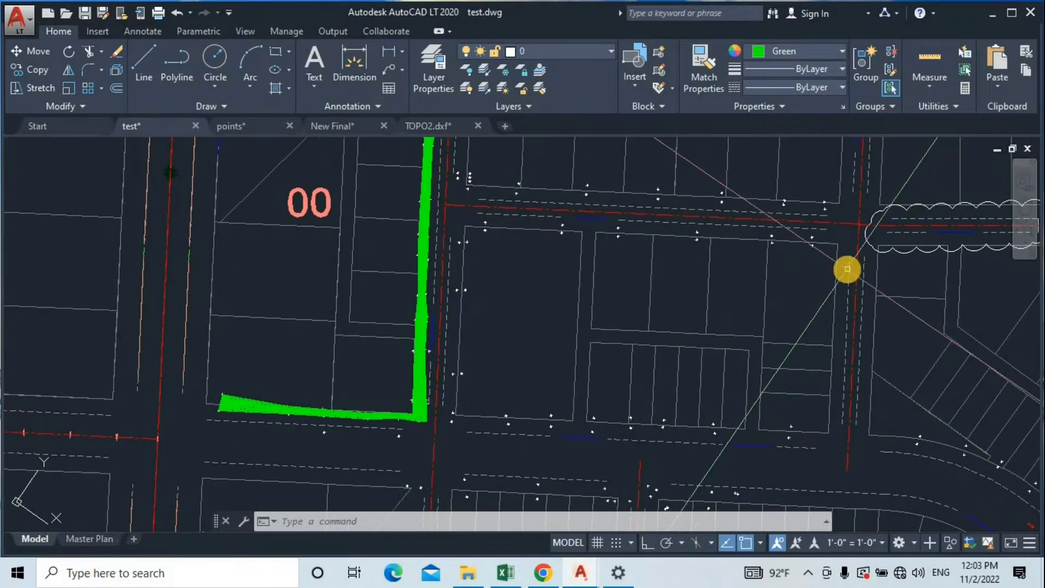
# Step: Start a polyline at the outer survey point near the block's upper-right corner and run it to the inner point directly below
pyautogui.scroll(3, 800, 280)
pyautogui.scroll(2, 751, 314)
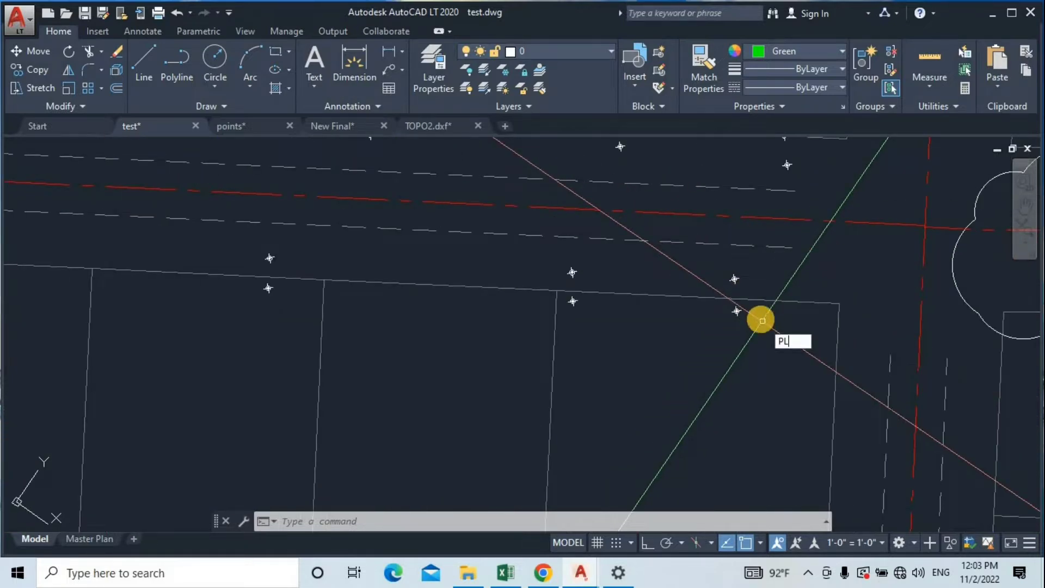
pyautogui.press('Return')
pyautogui.scroll(5, 751, 299)
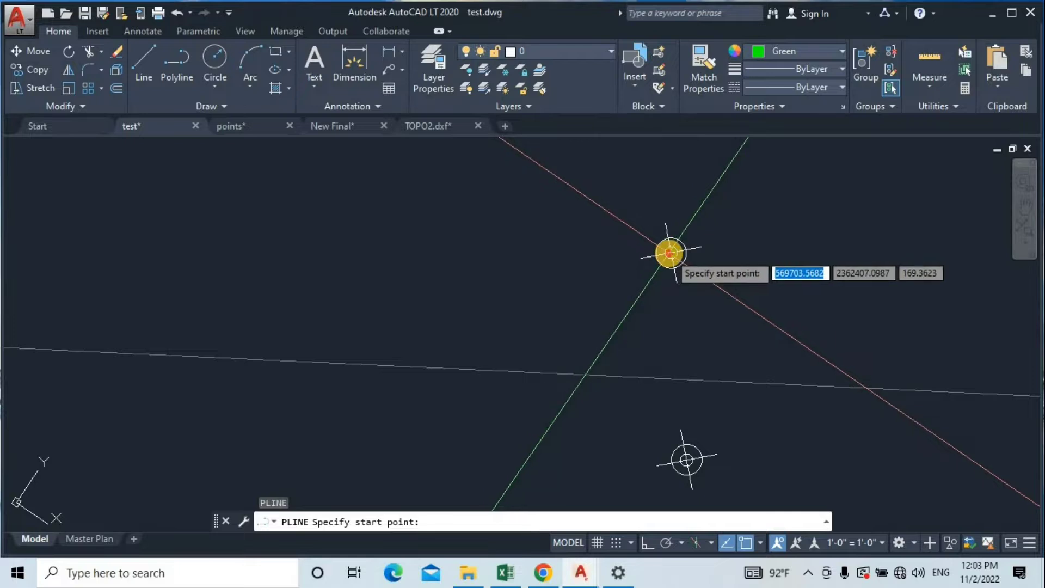
pyautogui.click(669, 254)
pyautogui.moveTo(690, 472)
pyautogui.mouseDown(button='middle')
pyautogui.moveTo(704, 373)
pyautogui.moveTo(708, 383)
pyautogui.mouseUp(button='middle')
pyautogui.scroll(4, 703, 389)
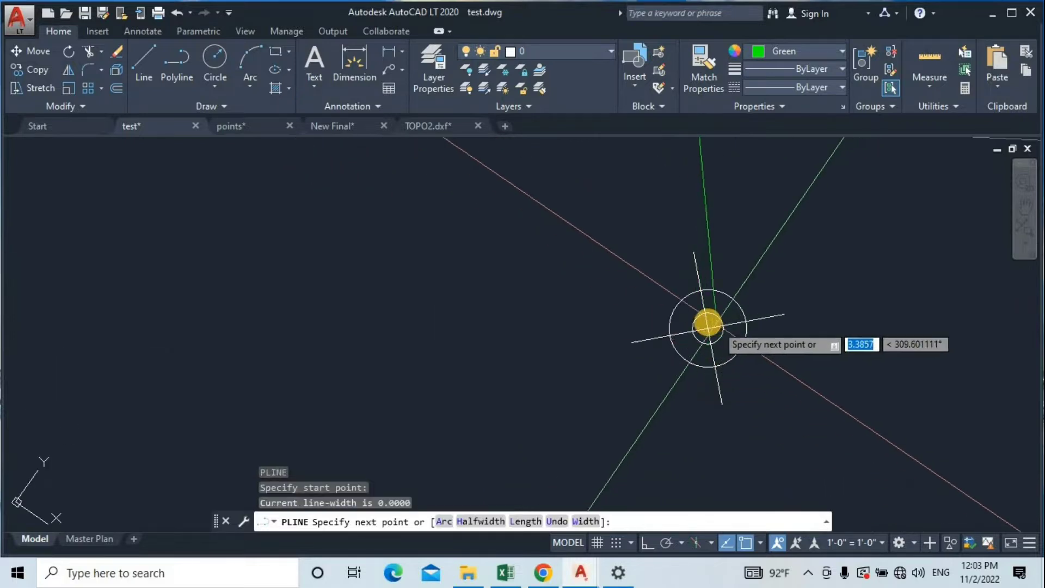
pyautogui.click(708, 327)
# Step: Continue the polyline leftward through the next two inner survey points along the block's upper edge
pyautogui.scroll(-5, 435, 283)
pyautogui.moveTo(471, 296)
pyautogui.mouseDown(button='middle')
pyautogui.moveTo(960, 296)
pyautogui.moveTo(1003, 306)
pyautogui.mouseUp(button='middle')
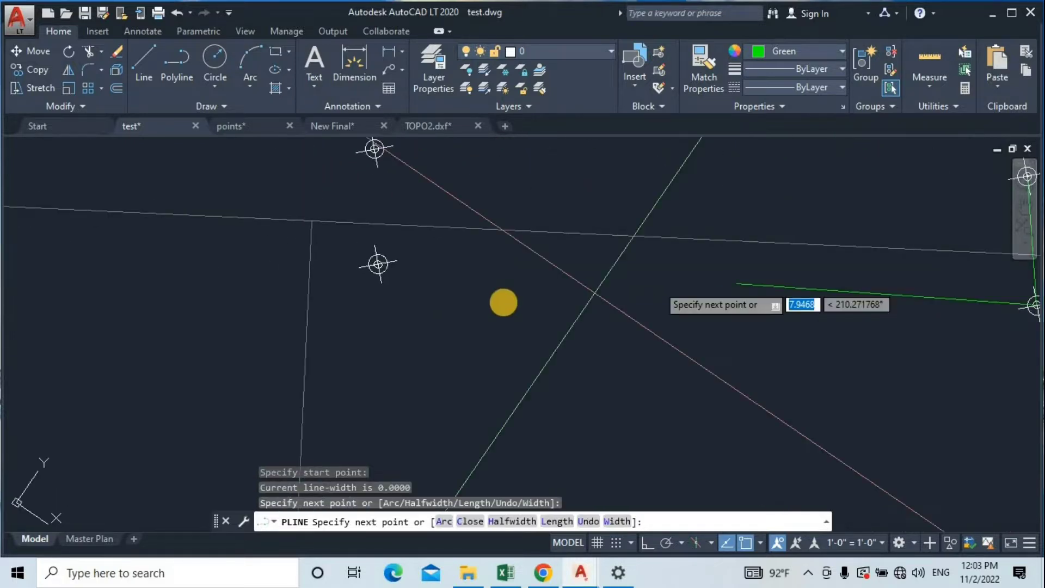
pyautogui.scroll(-2, 504, 302)
pyautogui.moveTo(523, 307); pyautogui.dragTo(749, 317, button='middle')
pyautogui.scroll(6, 576, 297)
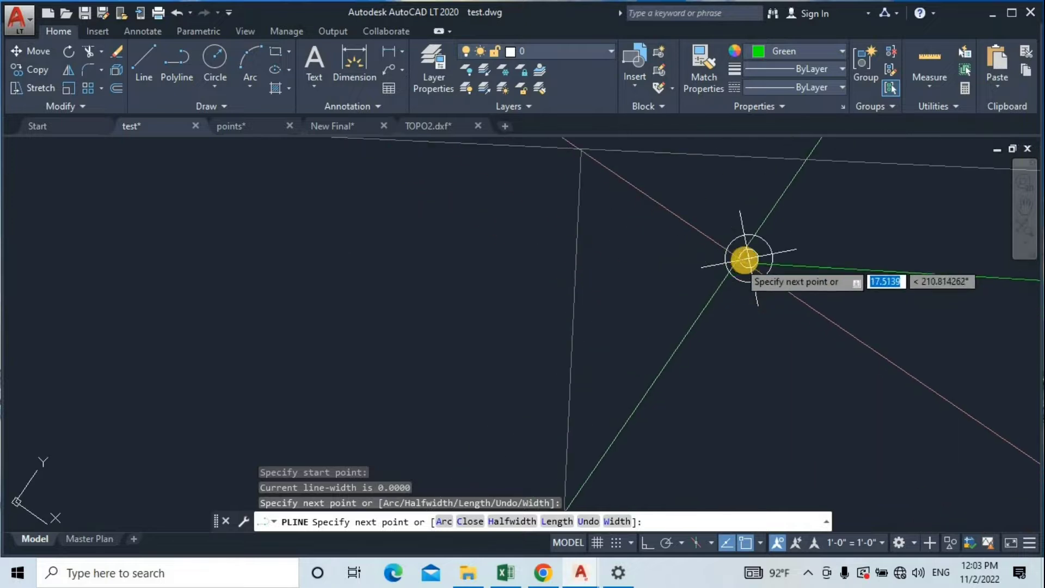
pyautogui.click(749, 259)
pyautogui.scroll(-6, 389, 267)
pyautogui.moveTo(392, 277); pyautogui.dragTo(876, 292, button='middle')
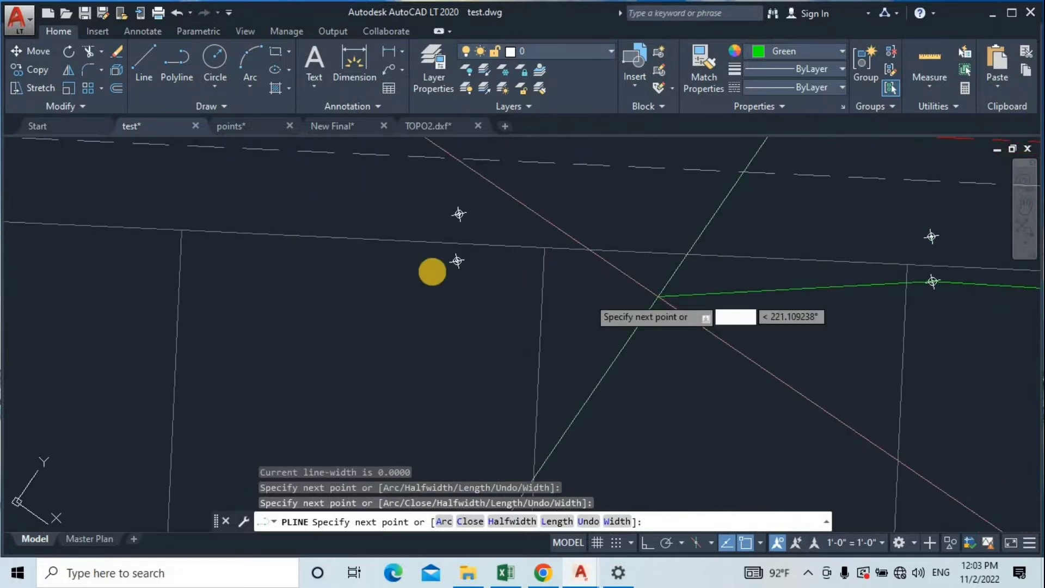
pyautogui.scroll(7, 431, 266)
pyautogui.scroll(1, 555, 279)
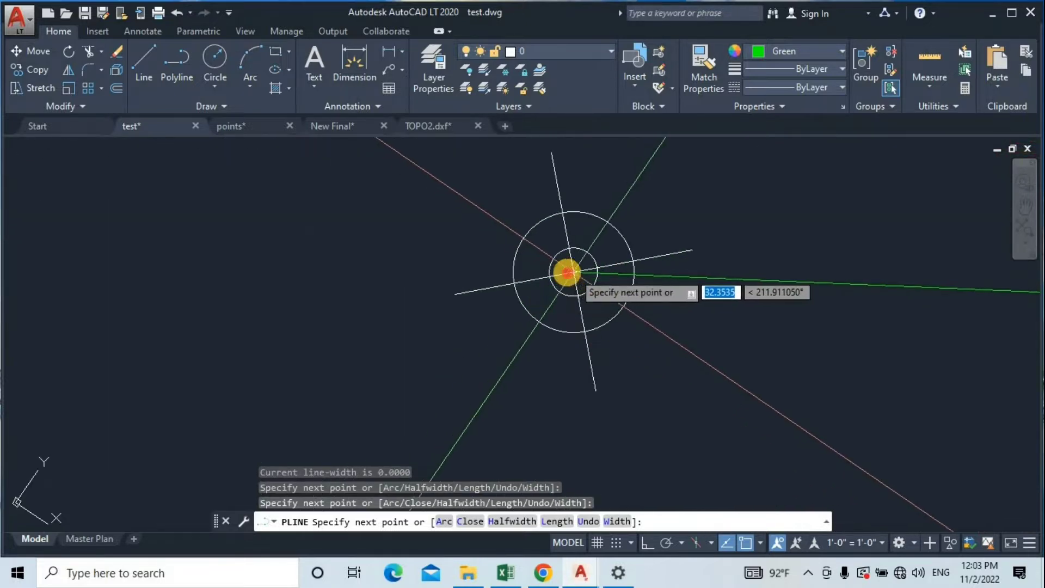
pyautogui.click(568, 272)
# Step: Extend the polyline through the remaining inner survey points on the upper edge, up to the one near the corner facing plot 00
pyautogui.scroll(-7, 368, 310)
pyautogui.moveTo(397, 314); pyautogui.dragTo(879, 274, button='middle')
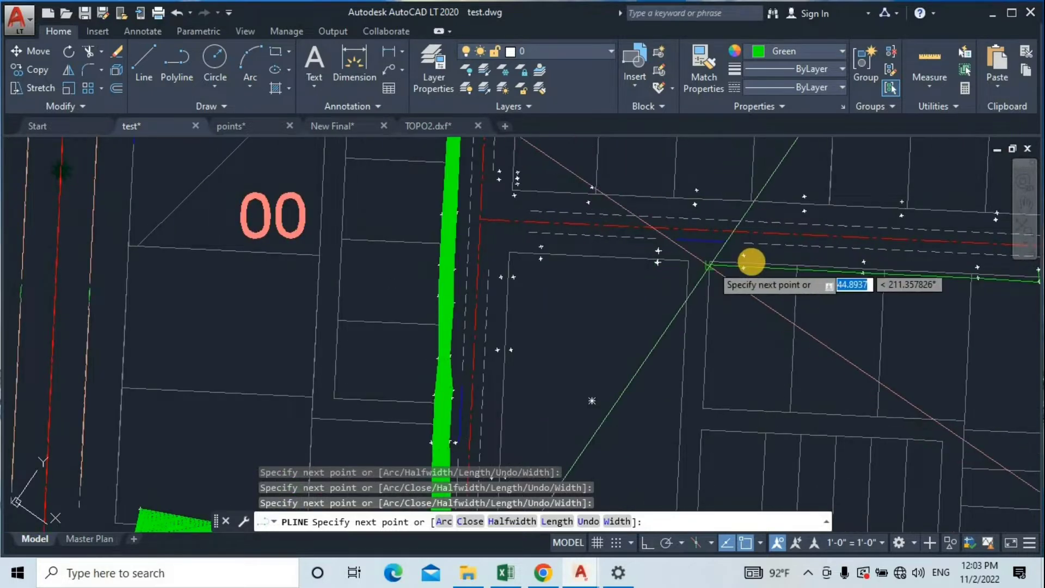
pyautogui.scroll(7, 751, 264)
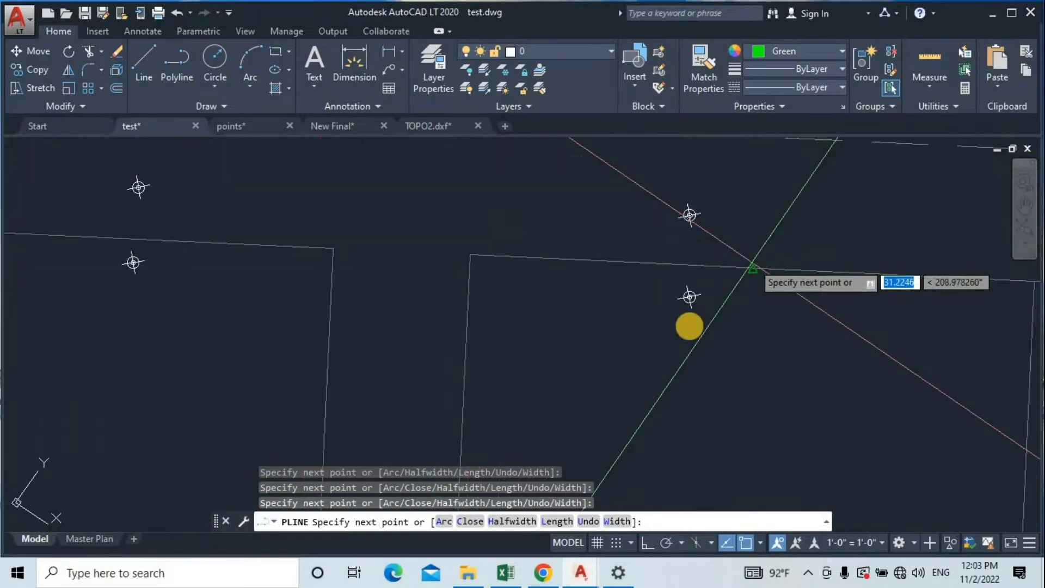
pyautogui.click(592, 264)
pyautogui.scroll(-3, 509, 278)
pyautogui.scroll(-3, 975, 282)
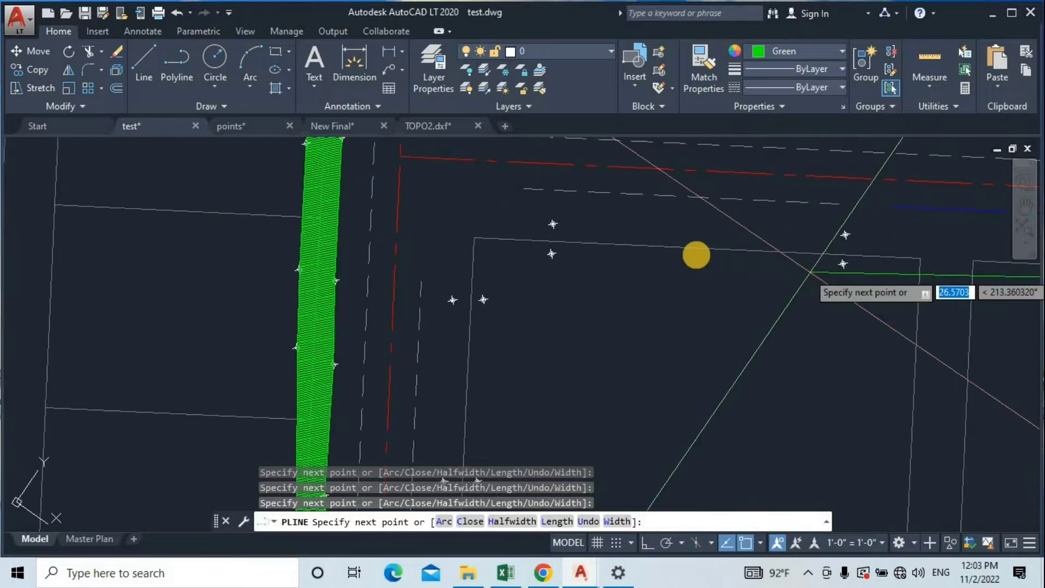
pyautogui.scroll(6, 849, 265)
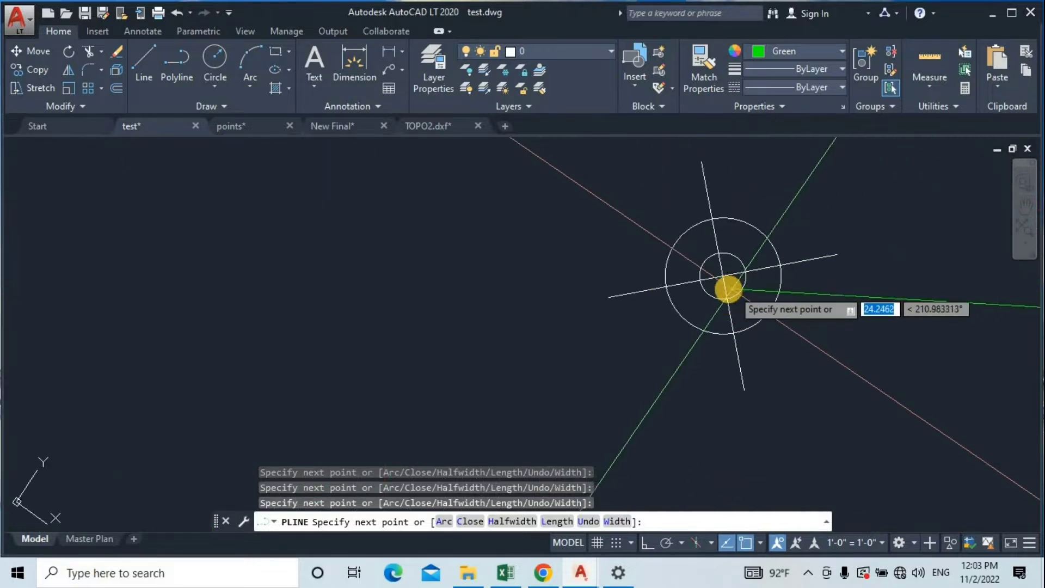
pyautogui.scroll(-5, 450, 261)
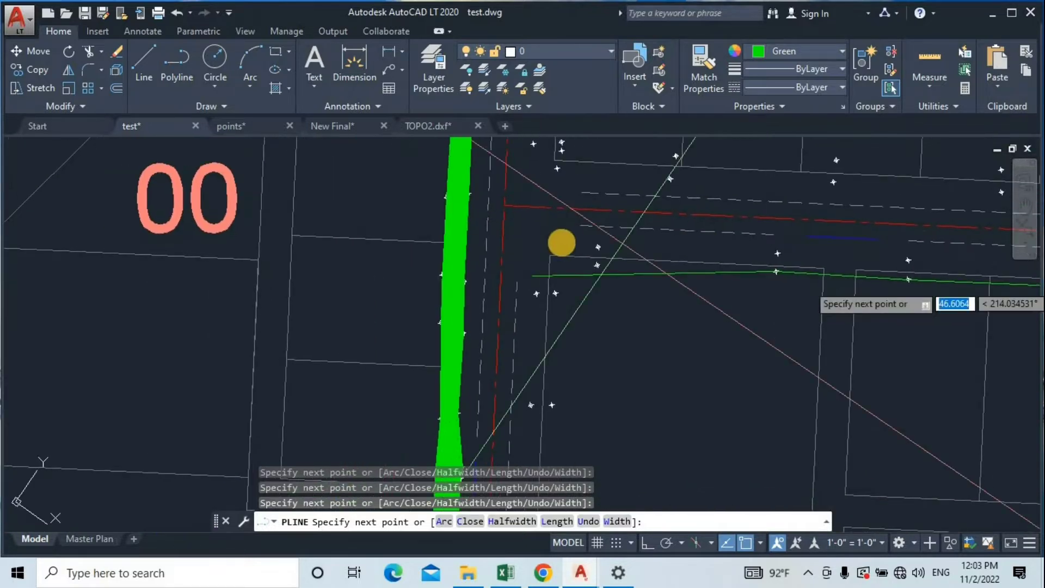
pyautogui.scroll(5, 753, 305)
pyautogui.scroll(3, 625, 226)
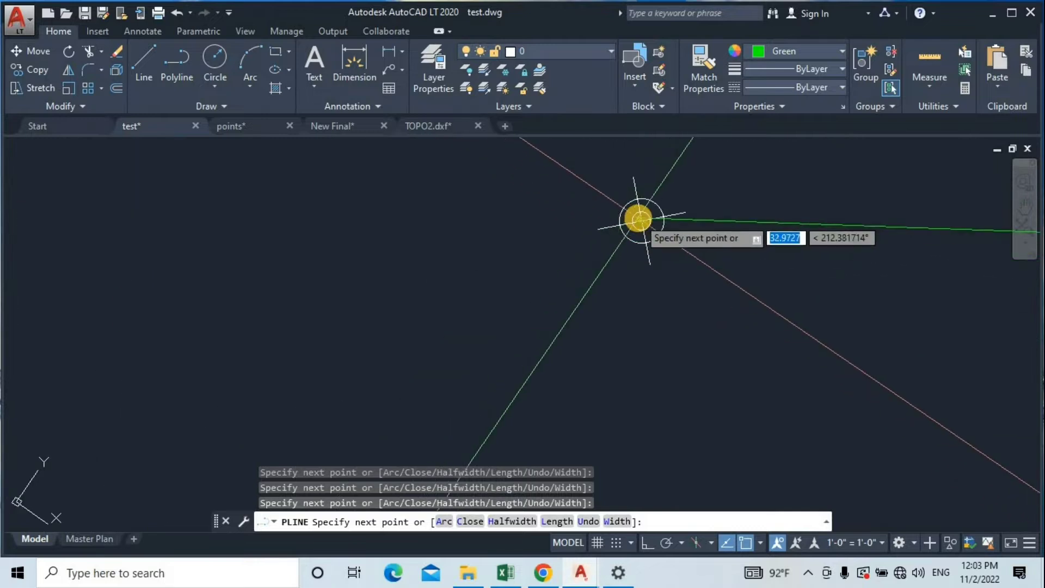
pyautogui.click(641, 221)
# Step: Turn the polyline down the block's side facing plot 00, to the first inner survey point below the upper corner
pyautogui.scroll(-4, 387, 186)
pyautogui.scroll(1, 382, 195)
pyautogui.moveTo(326, 200); pyautogui.dragTo(439, 236, button='middle')
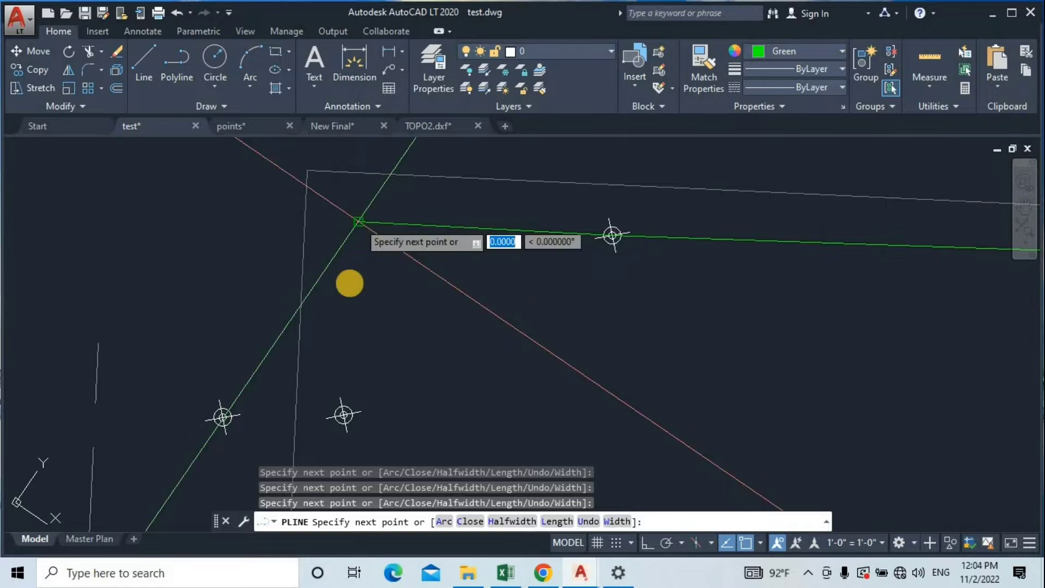
pyautogui.moveTo(348, 392); pyautogui.dragTo(362, 287, button='middle')
pyautogui.scroll(5, 335, 334)
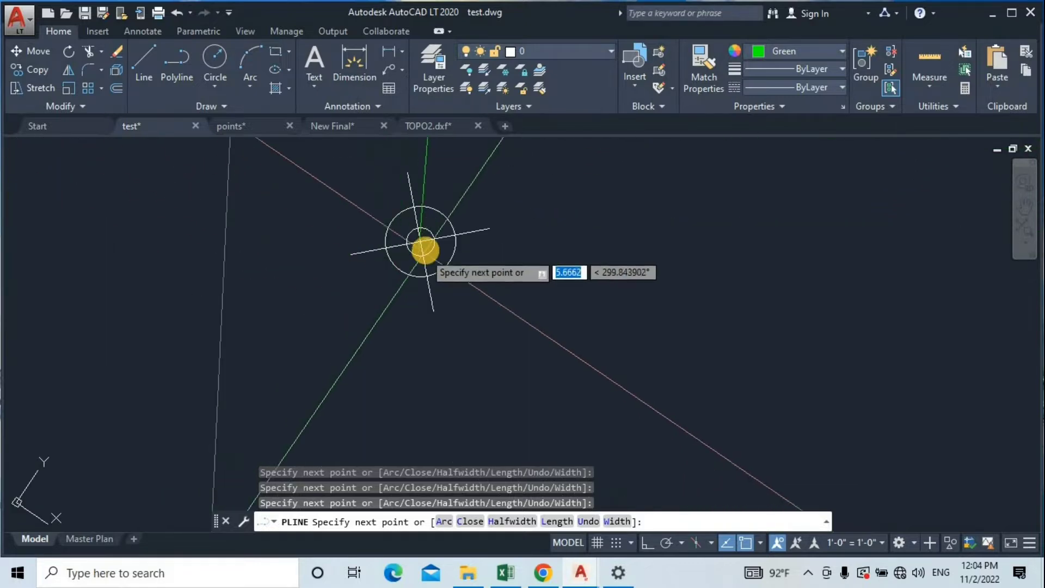
pyautogui.scroll(3, 422, 239)
pyautogui.scroll(-6, 411, 294)
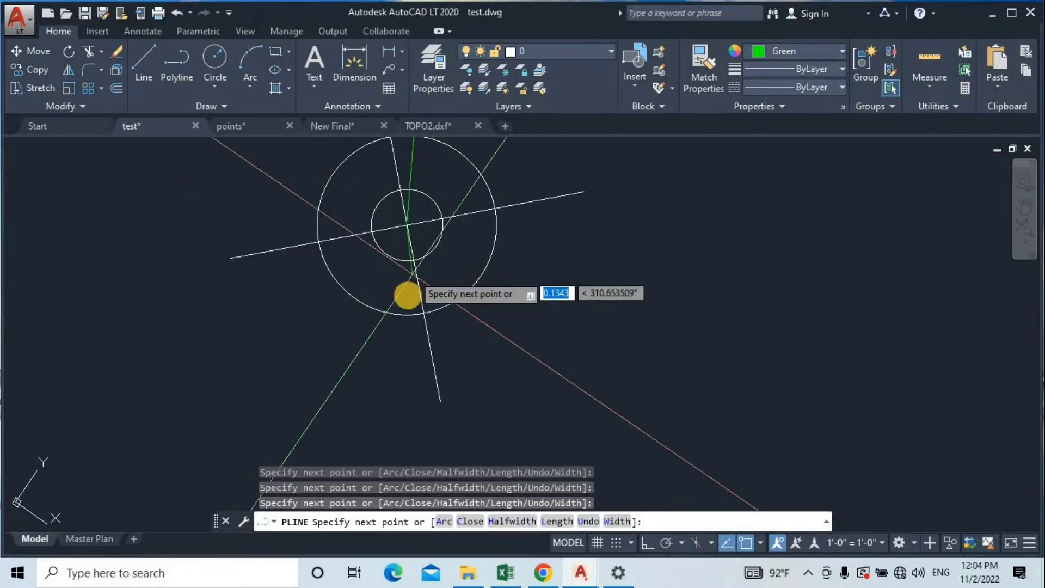
pyautogui.scroll(2, 394, 267)
pyautogui.scroll(5, 393, 267)
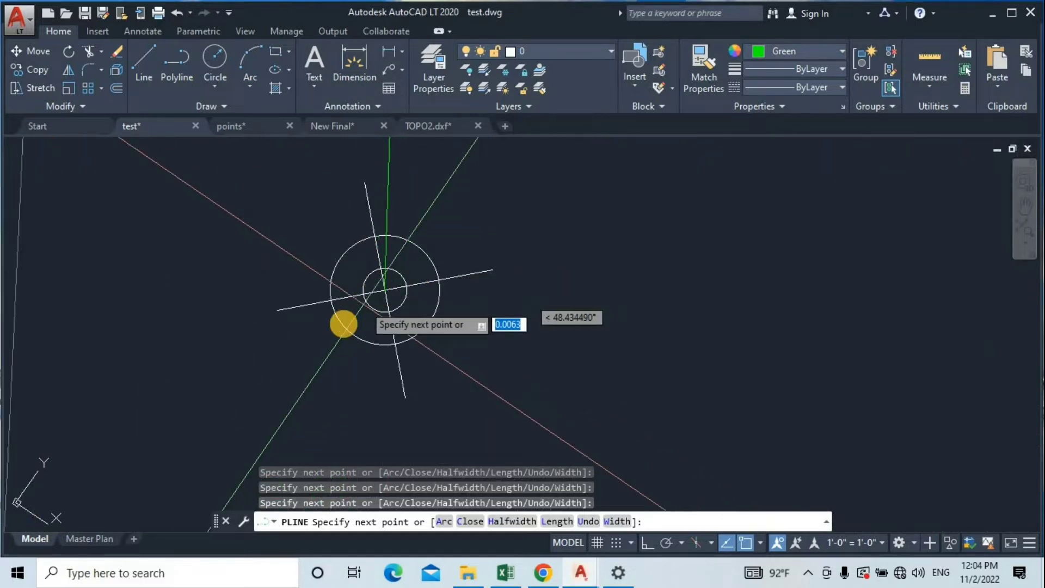
# Step: Continue the polyline down that side through the next inner survey point to the upper point at the block's lower corner
pyautogui.scroll(-10, 350, 305)
pyautogui.scroll(5, 362, 359)
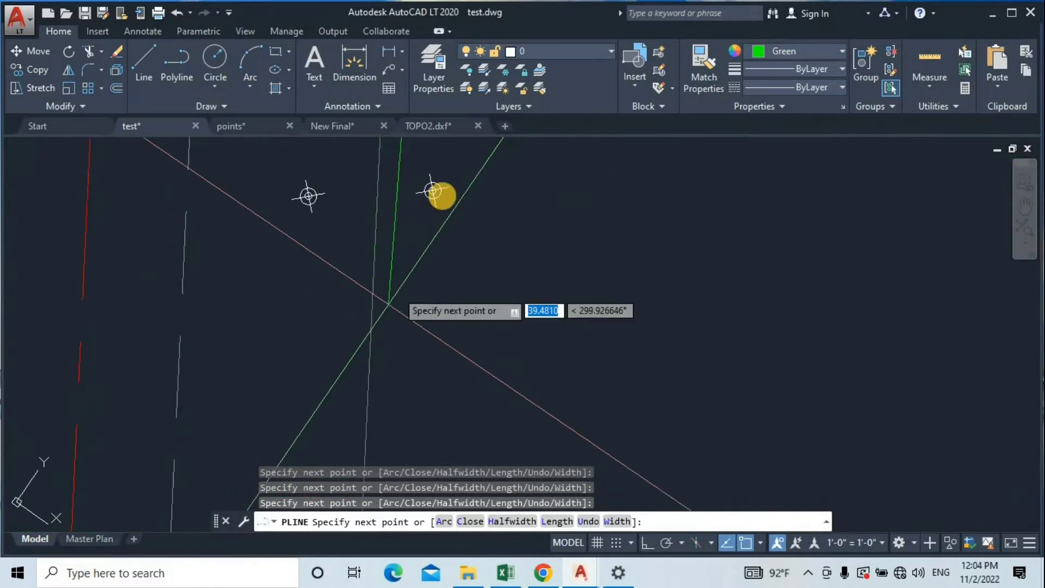
pyautogui.scroll(3, 429, 185)
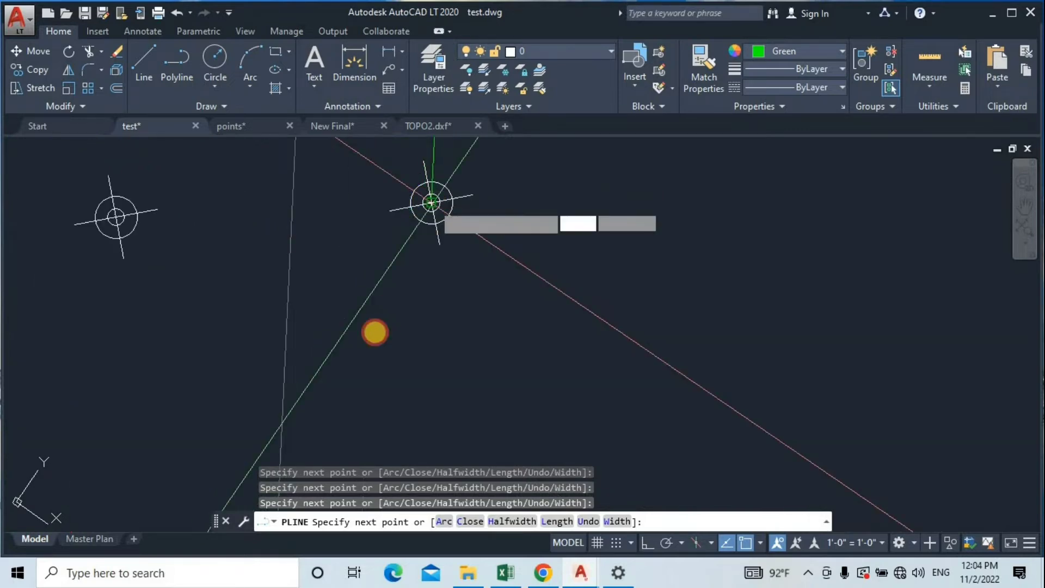
pyautogui.scroll(-6, 375, 332)
pyautogui.scroll(4, 383, 315)
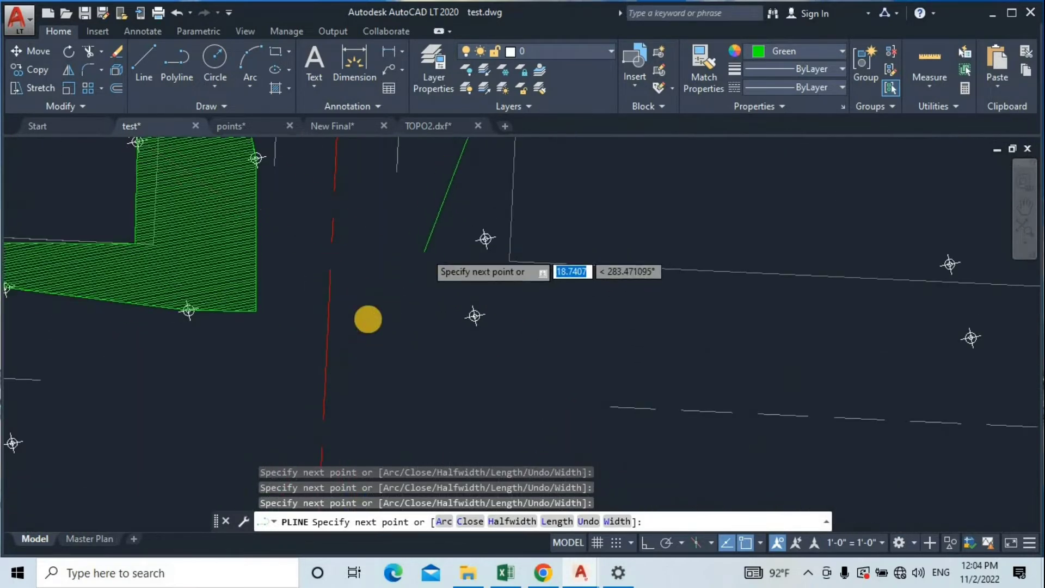
pyautogui.scroll(4, 436, 292)
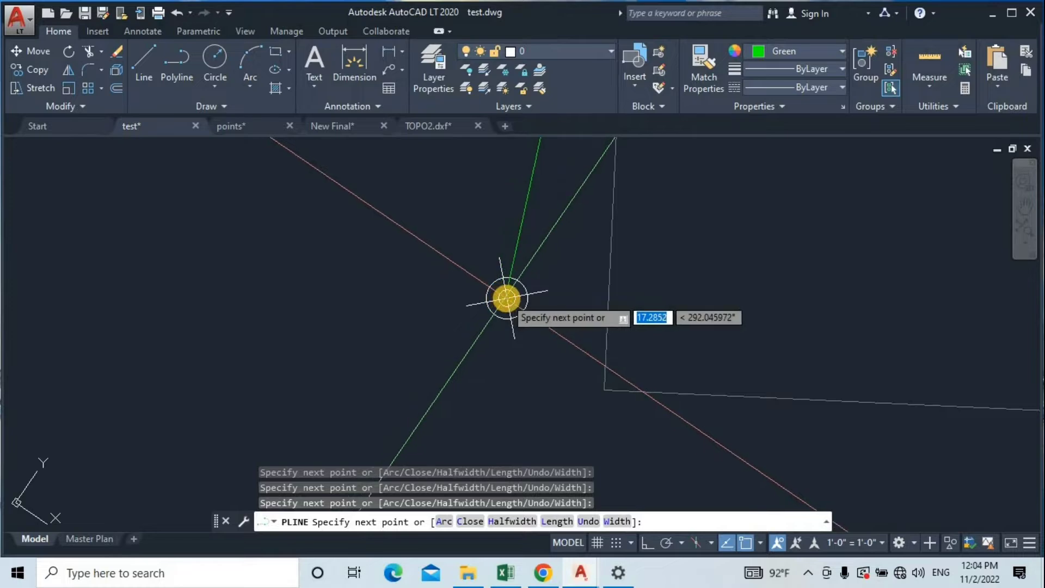
pyautogui.scroll(-5, 672, 299)
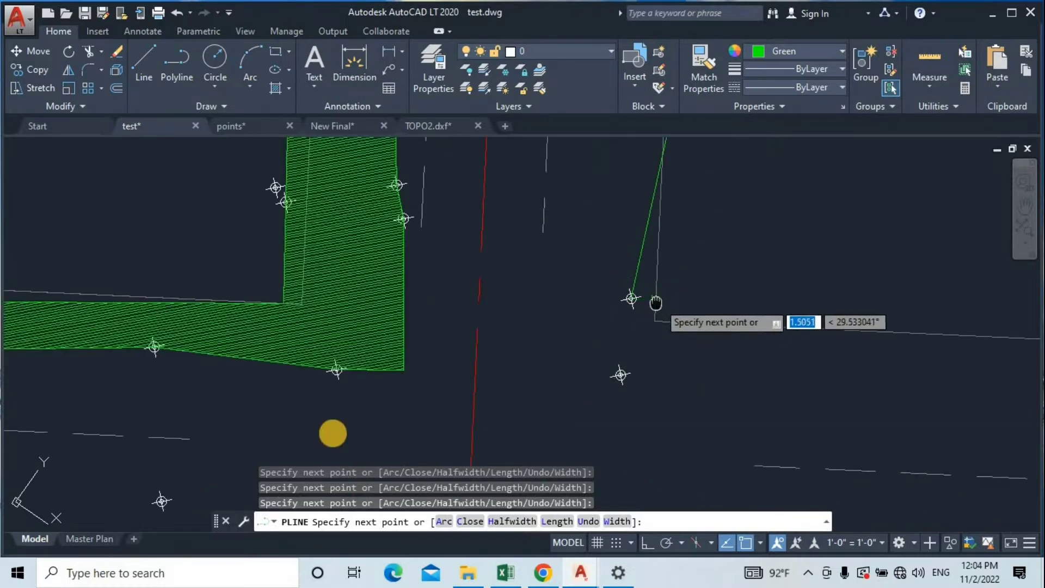
# Step: Run the polyline from the lower corner rightward through the first two inner survey points along the block's lower edge
pyautogui.scroll(5, 492, 343)
pyautogui.scroll(5, 539, 283)
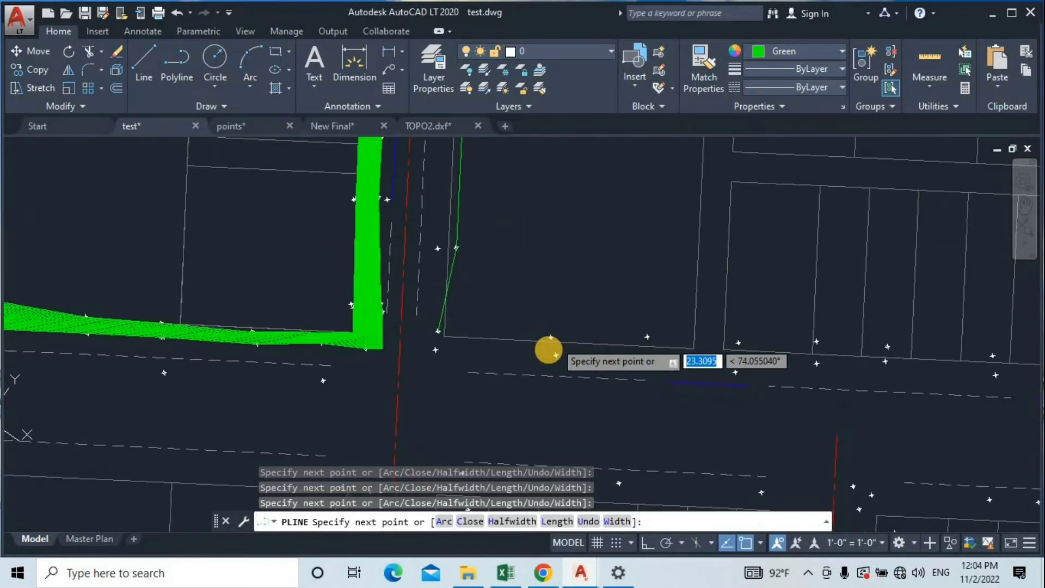
pyautogui.scroll(5, 556, 275)
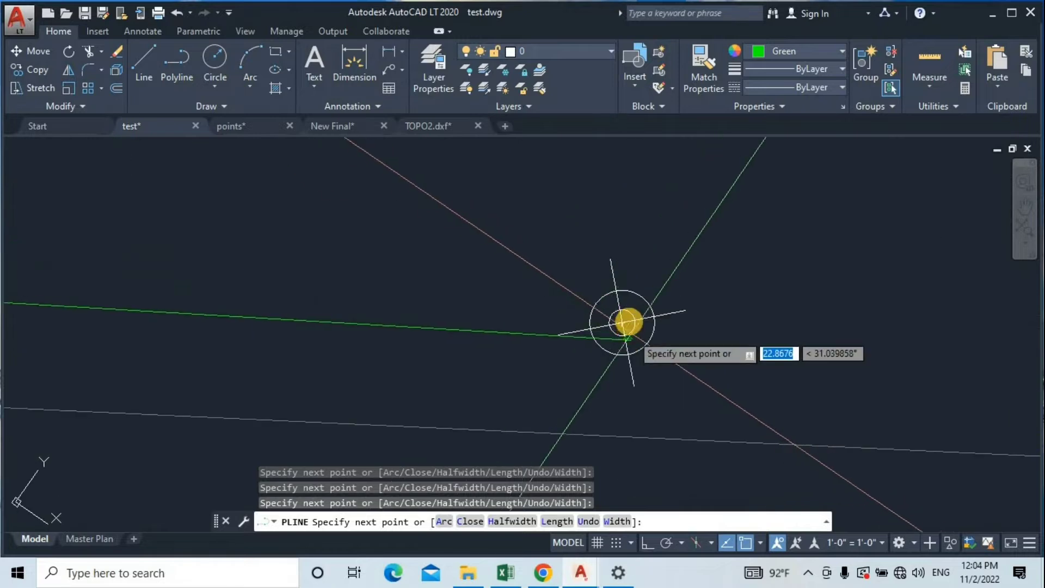
pyautogui.scroll(-4, 620, 322)
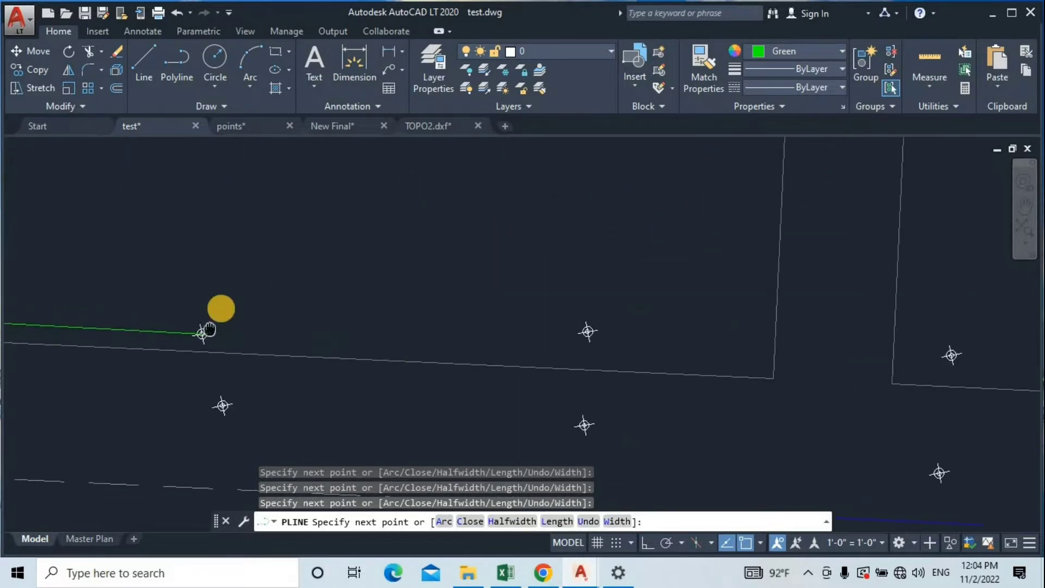
pyautogui.scroll(4, 544, 338)
pyautogui.scroll(5, 418, 255)
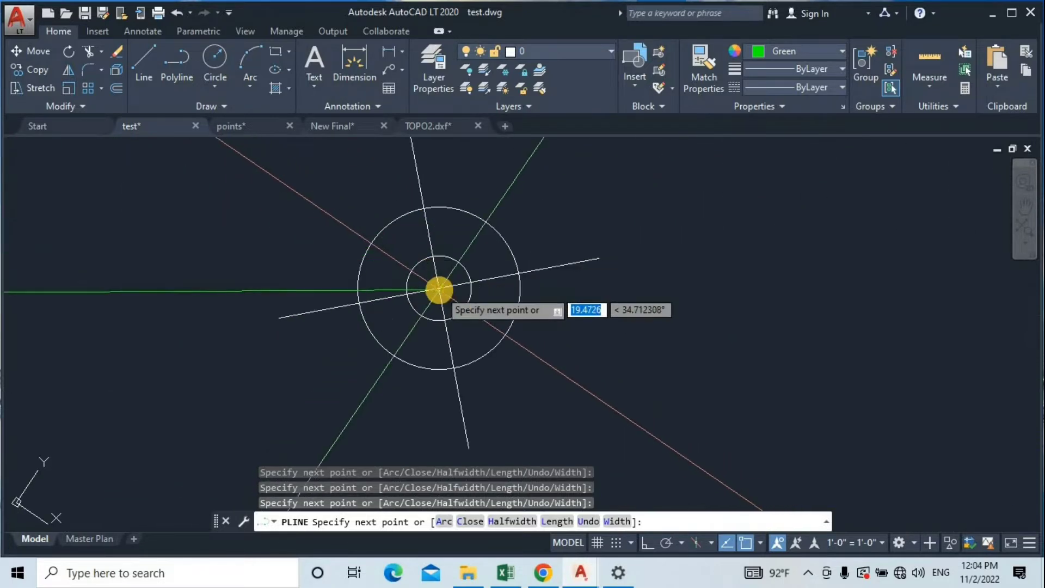
# Step: Extend the polyline rightward through the third and fourth inner survey points along the lower edge
pyautogui.scroll(-10, 610, 328)
pyautogui.moveTo(608, 328); pyautogui.dragTo(456, 300, button='middle')
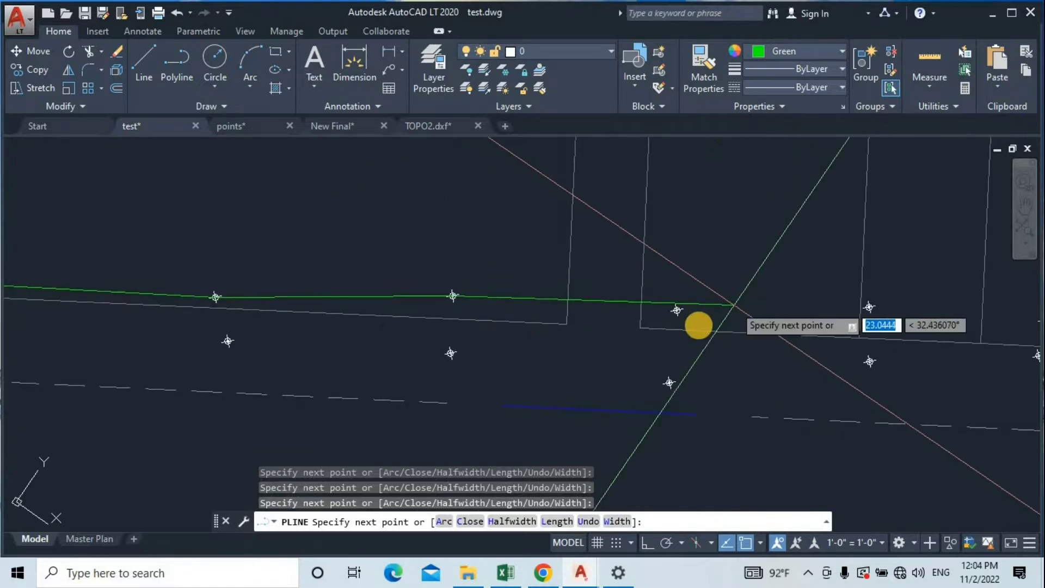
pyautogui.scroll(2, 718, 309)
pyautogui.scroll(8, 674, 316)
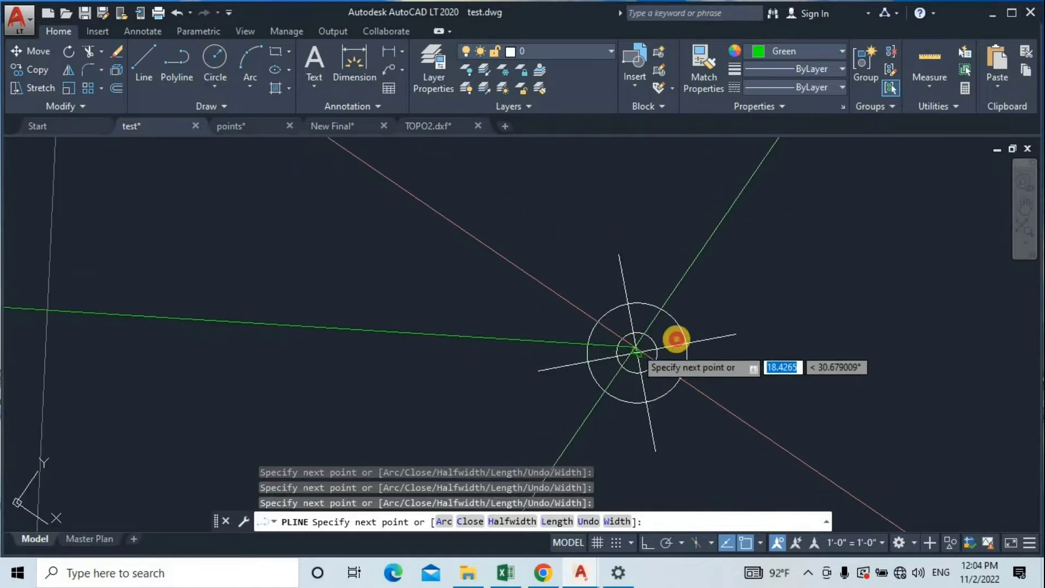
pyautogui.scroll(-12, 684, 329)
pyautogui.moveTo(682, 329); pyautogui.dragTo(405, 303, button='middle')
pyautogui.scroll(5, 502, 296)
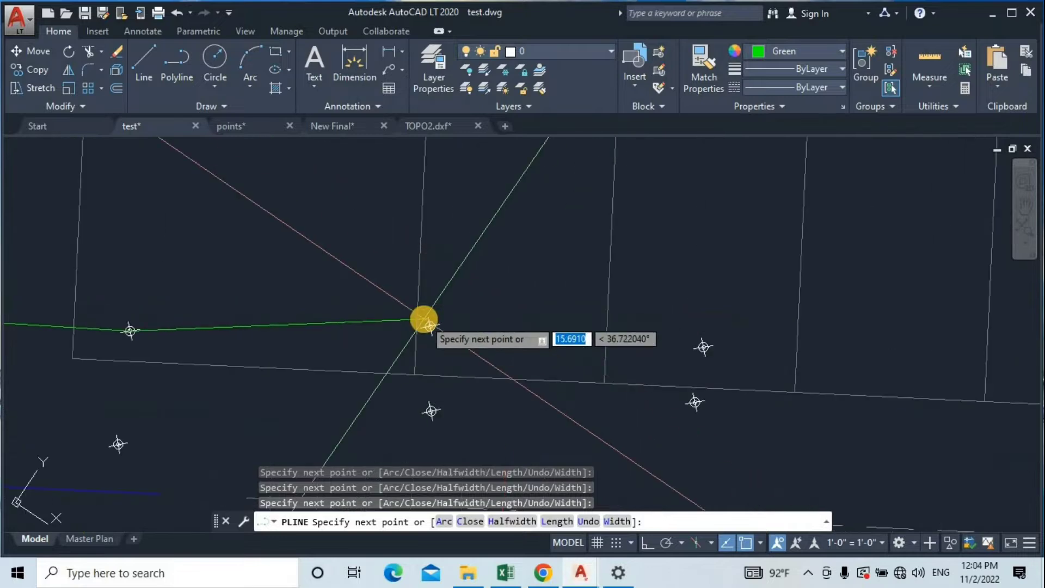
pyautogui.scroll(3, 425, 319)
pyautogui.scroll(4, 435, 335)
pyautogui.click(418, 315)
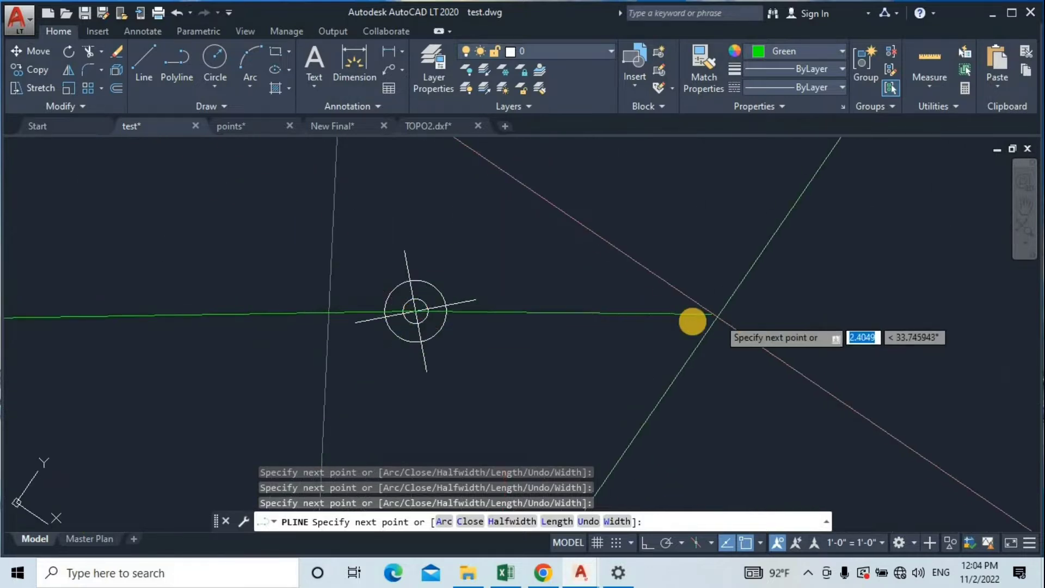
# Step: Continue the polyline through the fifth and sixth inner survey points along the lower edge
pyautogui.scroll(-10, 708, 314)
pyautogui.moveTo(667, 316); pyautogui.dragTo(4, 253, button='middle')
pyautogui.scroll(2, 313, 264)
pyautogui.scroll(3, 478, 284)
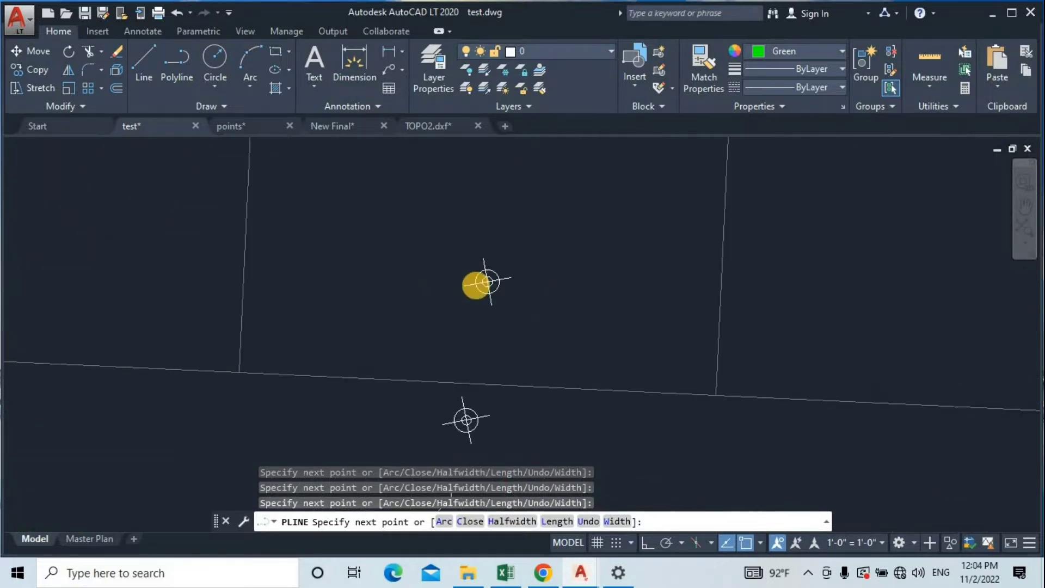
pyautogui.scroll(5, 522, 279)
pyautogui.scroll(-12, 782, 317)
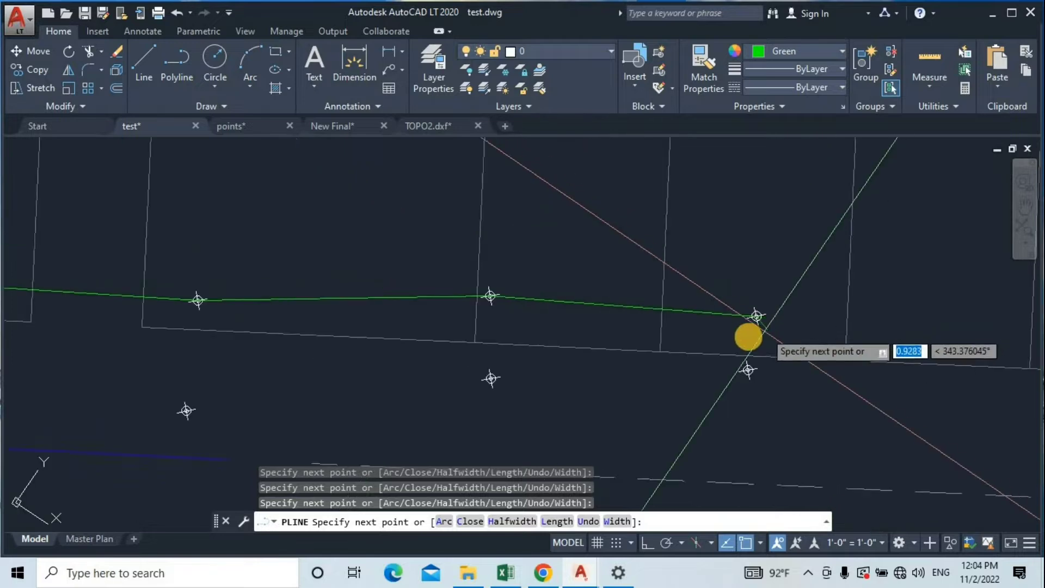
pyautogui.moveTo(725, 334); pyautogui.dragTo(386, 329, button='middle')
pyautogui.scroll(7, 598, 335)
pyautogui.scroll(3, 486, 333)
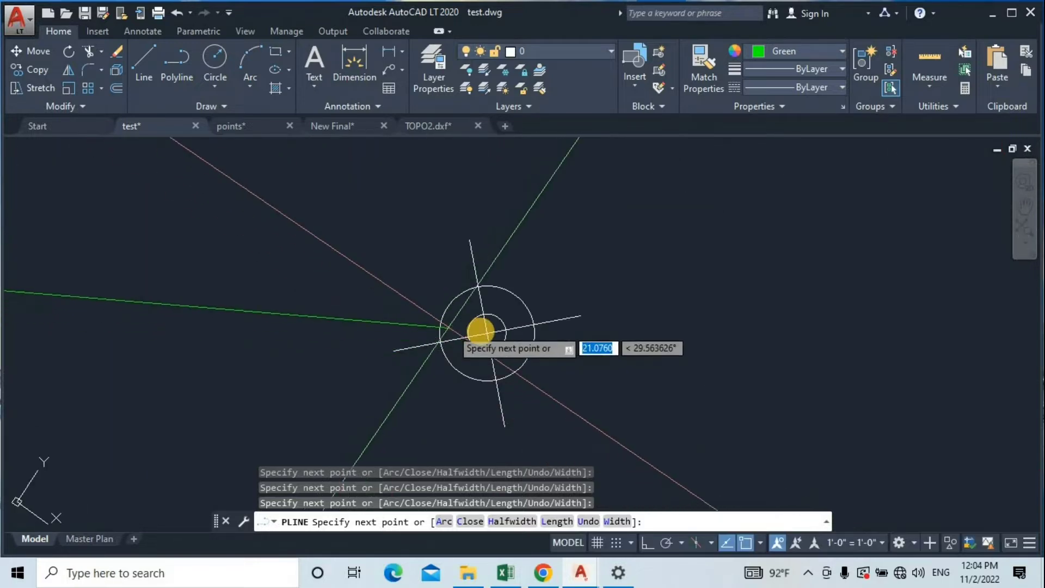
# Step: Extend the polyline to the last inner survey point near the far end of the lower edge
pyautogui.scroll(-4, 145, 324)
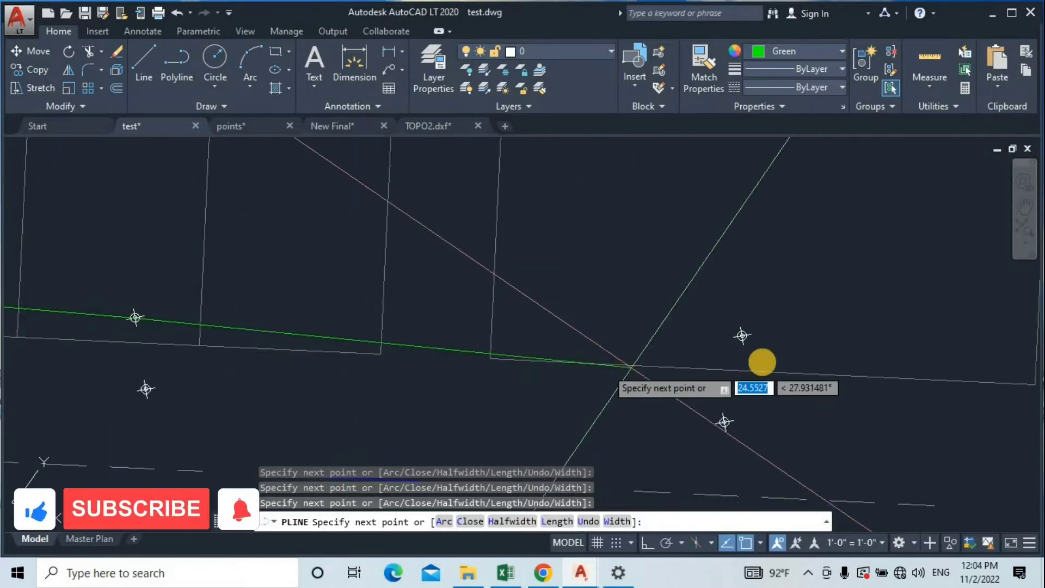
pyautogui.scroll(4, 763, 334)
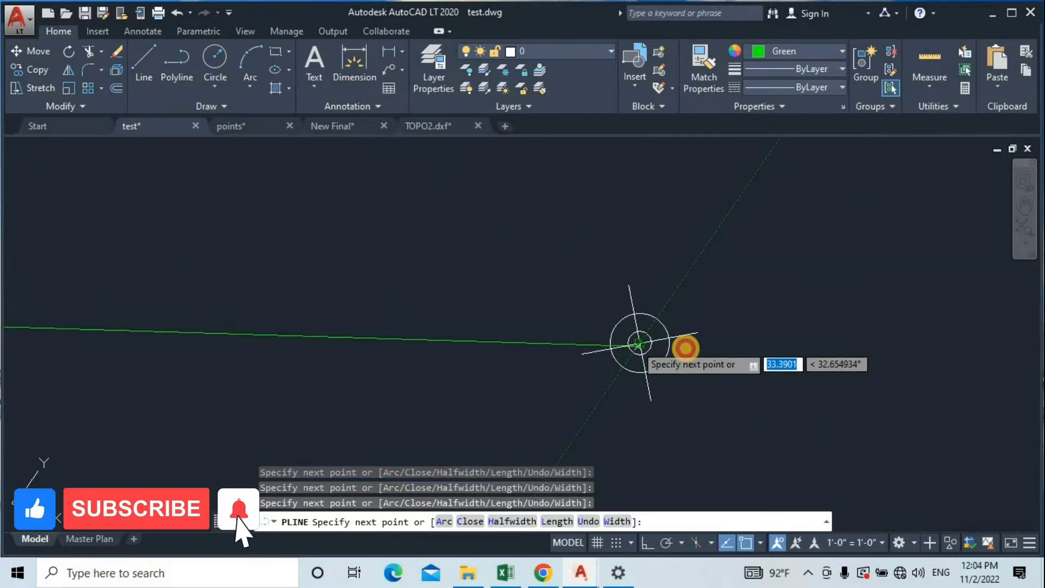
pyautogui.click(638, 343)
pyautogui.scroll(-5, 639, 344)
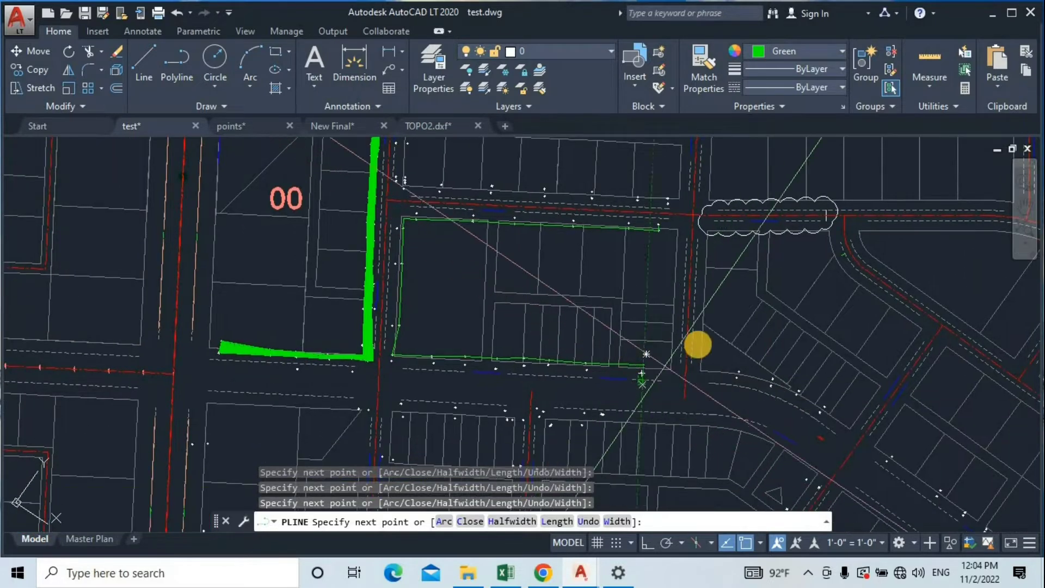
# Step: Turn the polyline down across the strip to the outer survey point directly below the last inner one
pyautogui.scroll(5, 653, 388)
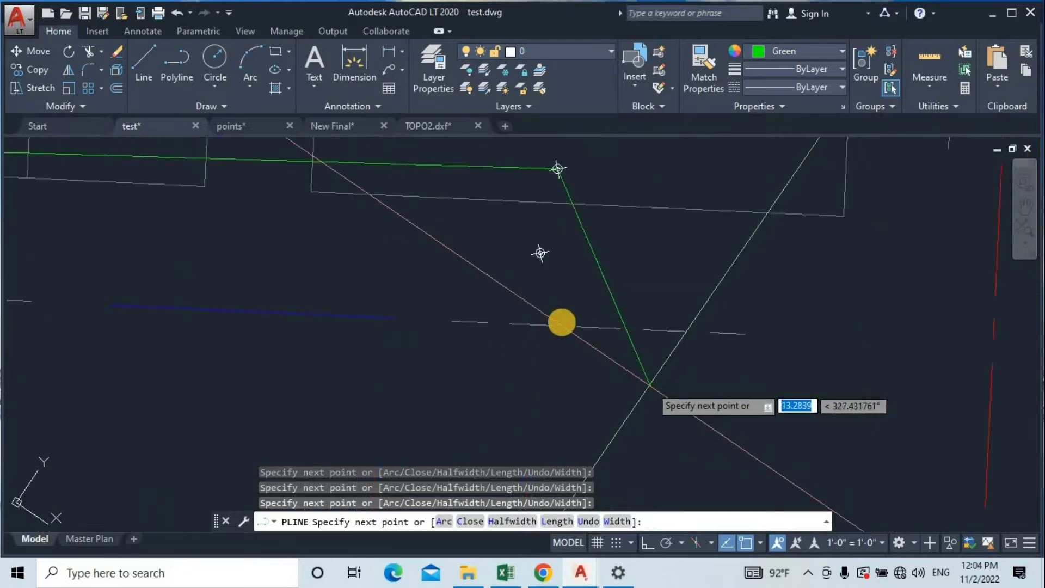
pyautogui.scroll(4, 562, 322)
pyautogui.moveTo(563, 324); pyautogui.dragTo(670, 457, button='middle')
pyautogui.scroll(5, 615, 279)
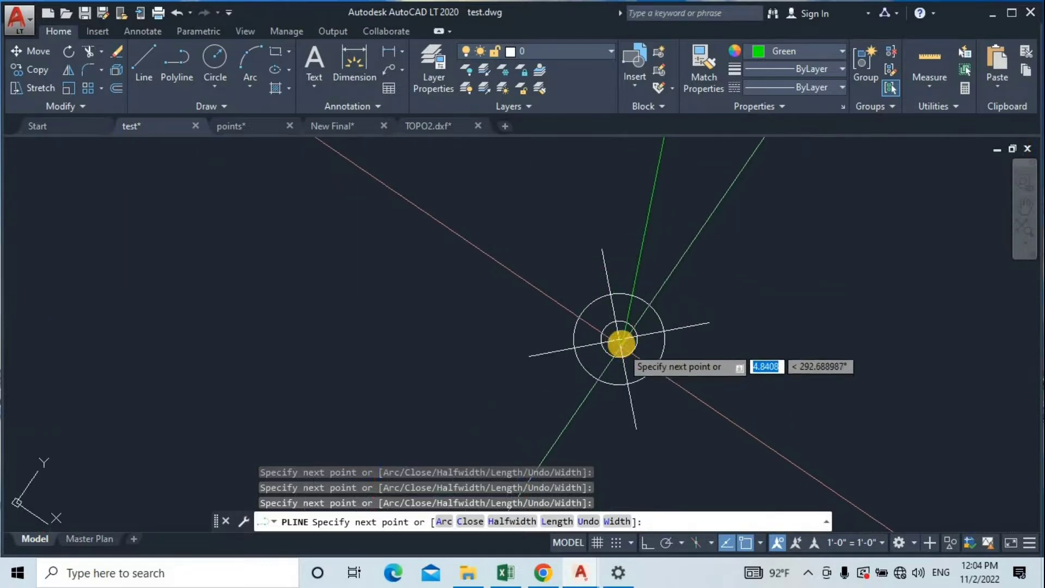
# Step: Lead the polyline back leftward through the next two outer survey points below the lower edge
pyautogui.scroll(-4, 374, 300)
pyautogui.moveTo(435, 302); pyautogui.dragTo(905, 308, button='middle')
pyautogui.scroll(-5, 349, 279)
pyautogui.moveTo(340, 278); pyautogui.dragTo(778, 319, button='middle')
pyautogui.scroll(6, 658, 297)
pyautogui.click(506, 396)
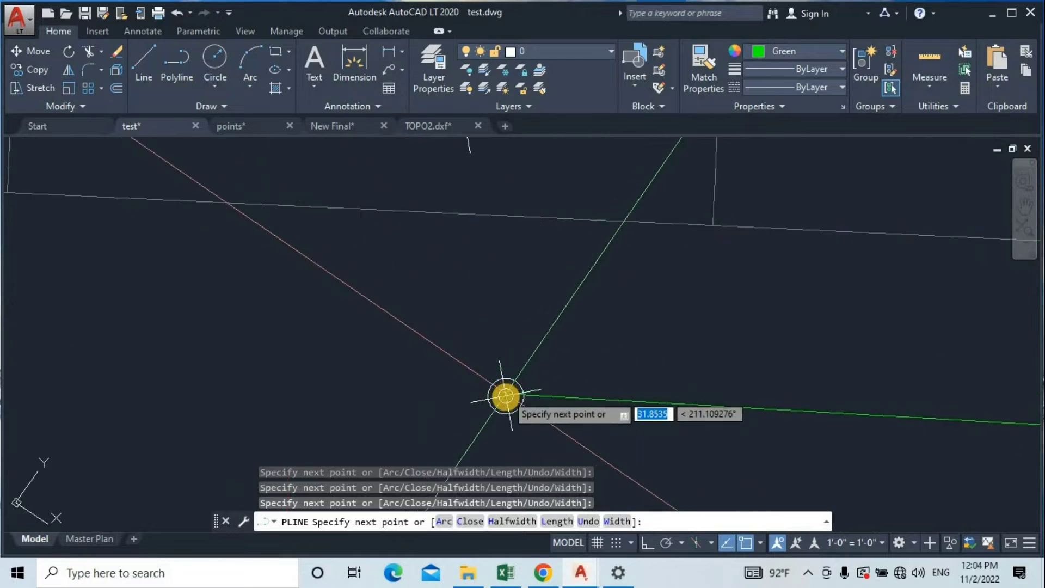
pyautogui.scroll(-5, 250, 283)
pyautogui.moveTo(250, 282); pyautogui.dragTo(859, 285, button='middle')
pyautogui.scroll(7, 714, 291)
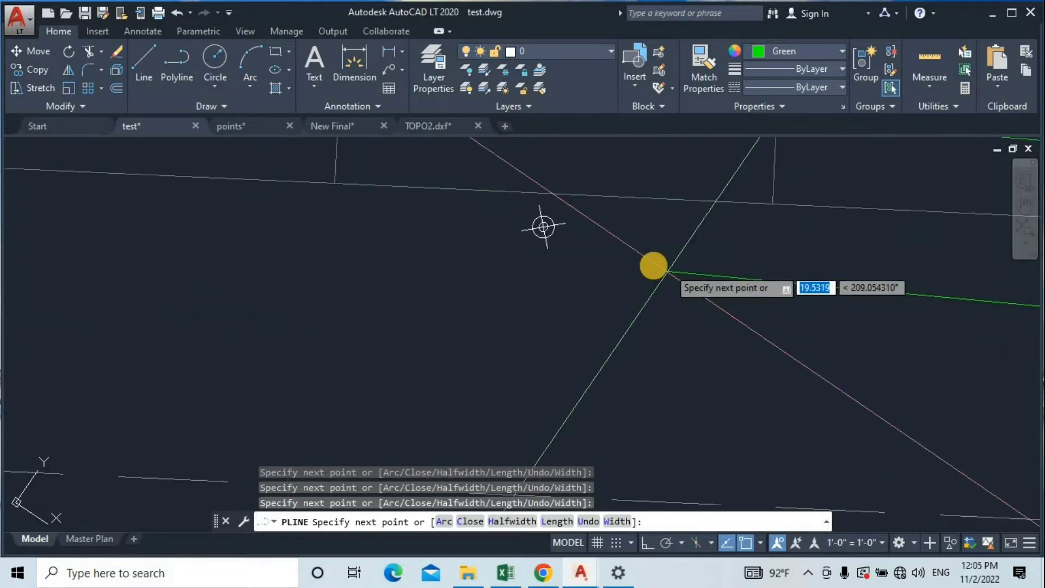
pyautogui.click(671, 385)
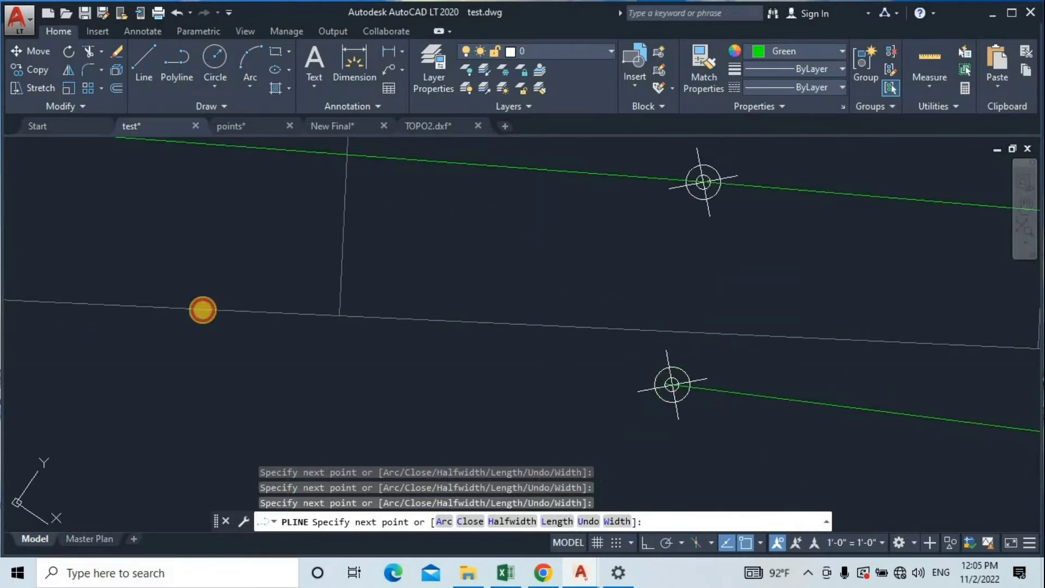
# Step: Continue the polyline leftward through the following two outer survey points, up to the one beside the gap between the plots
pyautogui.scroll(-7, 203, 310)
pyautogui.moveTo(223, 308); pyautogui.dragTo(602, 299, button='middle')
pyautogui.scroll(2, 599, 300)
pyautogui.scroll(4, 477, 314)
pyautogui.scroll(6, 356, 338)
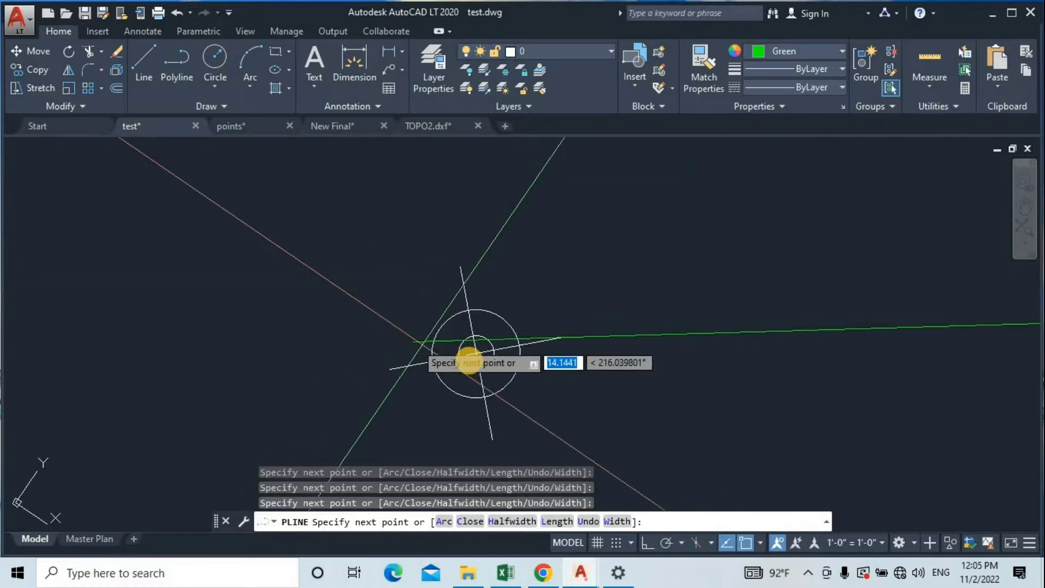
pyautogui.click(475, 355)
pyautogui.scroll(-7, 254, 304)
pyautogui.moveTo(254, 303); pyautogui.dragTo(976, 303, button='middle')
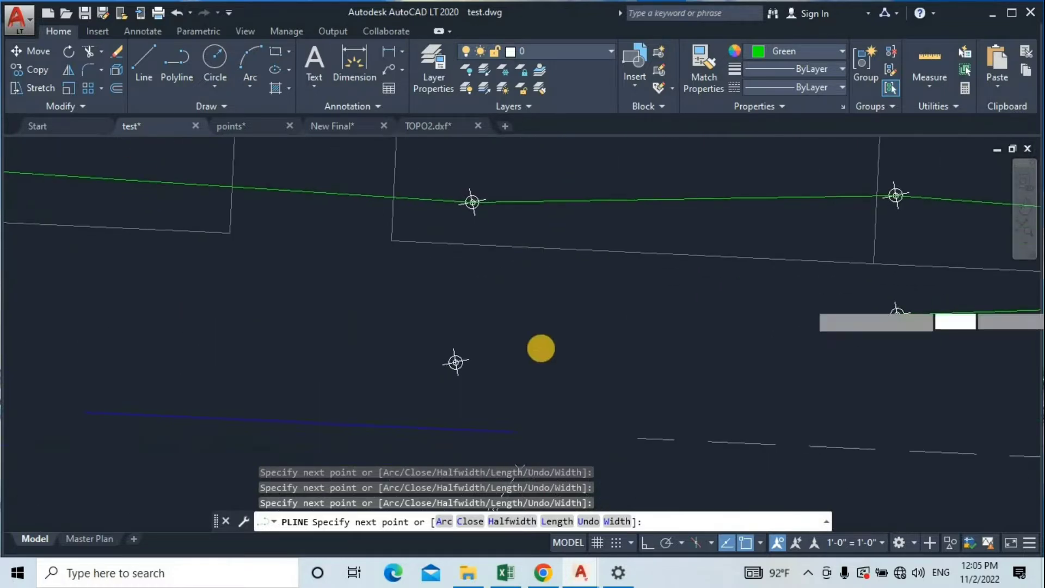
pyautogui.scroll(6, 418, 360)
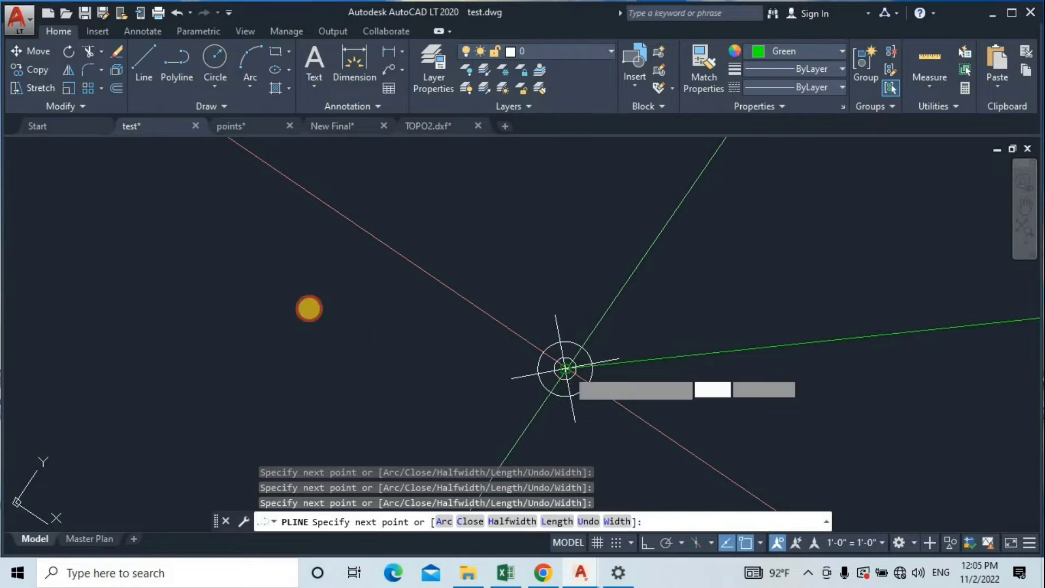
pyautogui.click(565, 369)
# Step: Extend the polyline through the last two outer survey points before the lower corner facing plot 00
pyautogui.scroll(-8, 309, 309)
pyautogui.moveTo(310, 309); pyautogui.dragTo(715, 312, button='middle')
pyautogui.scroll(2, 714, 312)
pyautogui.scroll(8, 460, 280)
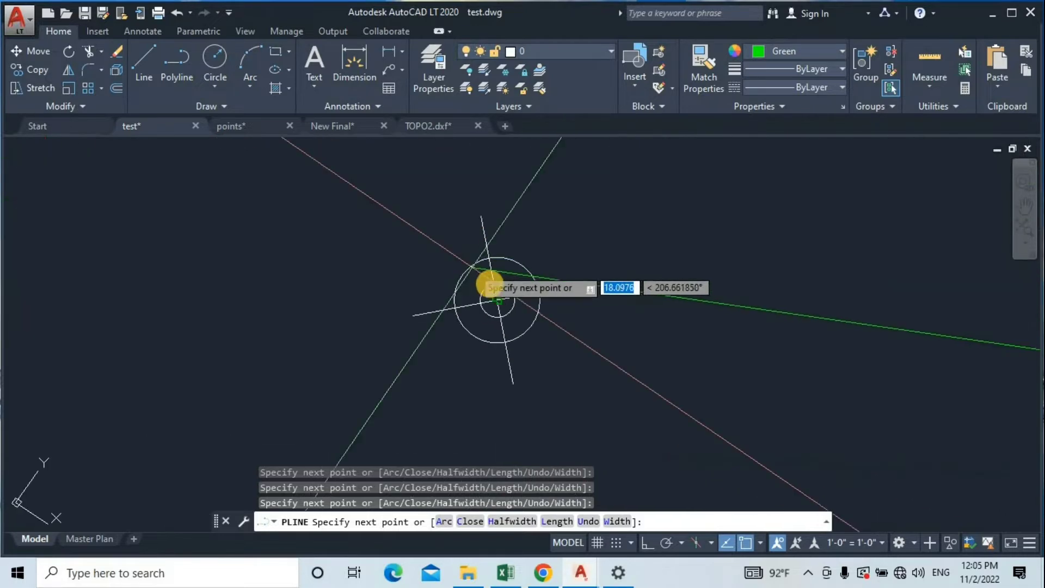
pyautogui.click(497, 301)
pyautogui.scroll(-8, 88, 236)
pyautogui.moveTo(164, 243); pyautogui.dragTo(859, 281, button='middle')
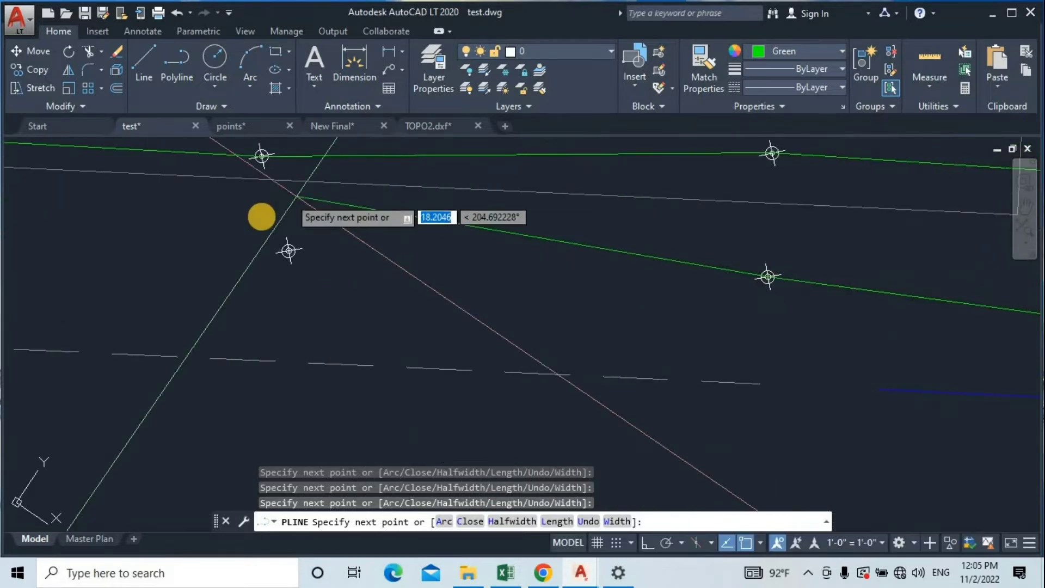
pyautogui.scroll(8, 261, 217)
pyautogui.click(272, 374)
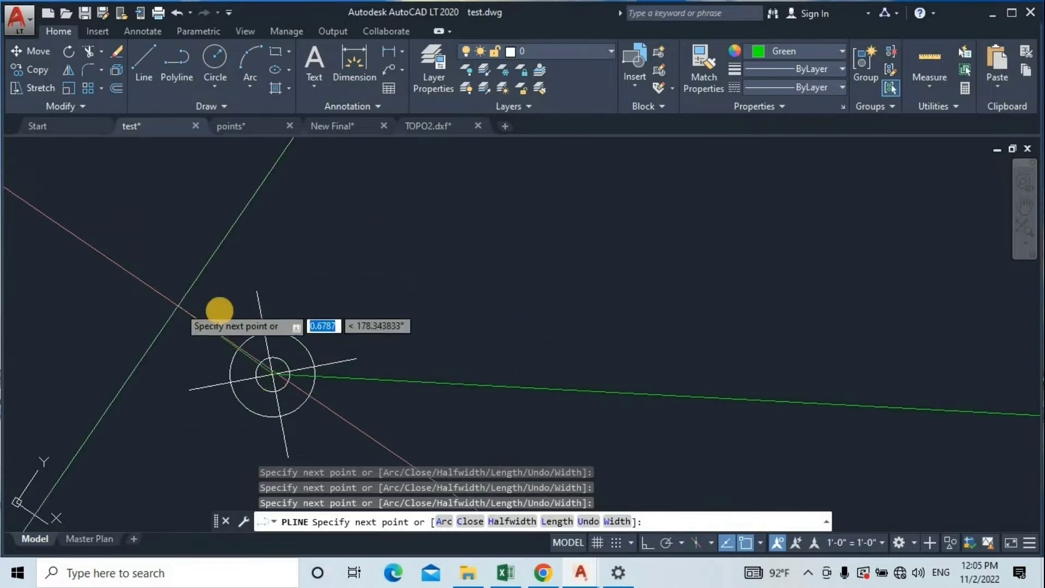
# Step: Bring the polyline to the outer survey point at the lower corner and about 2.81 units past it to form the outer corner
pyautogui.scroll(-8, 220, 311)
pyautogui.moveTo(252, 310); pyautogui.dragTo(977, 348, button='middle')
pyautogui.scroll(6, 322, 321)
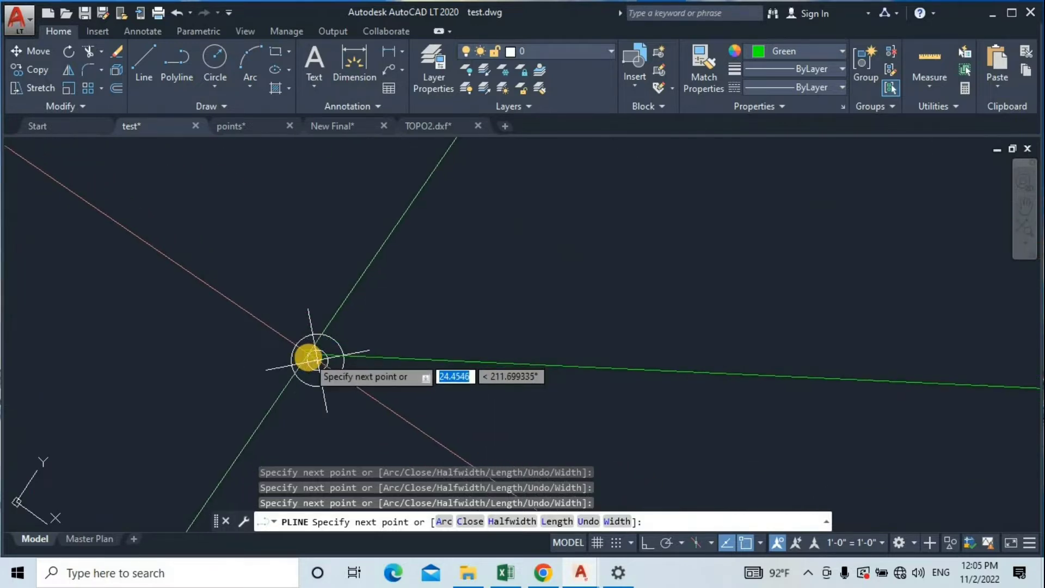
pyautogui.click(317, 360)
pyautogui.scroll(-8, 305, 343)
pyautogui.scroll(8, 390, 287)
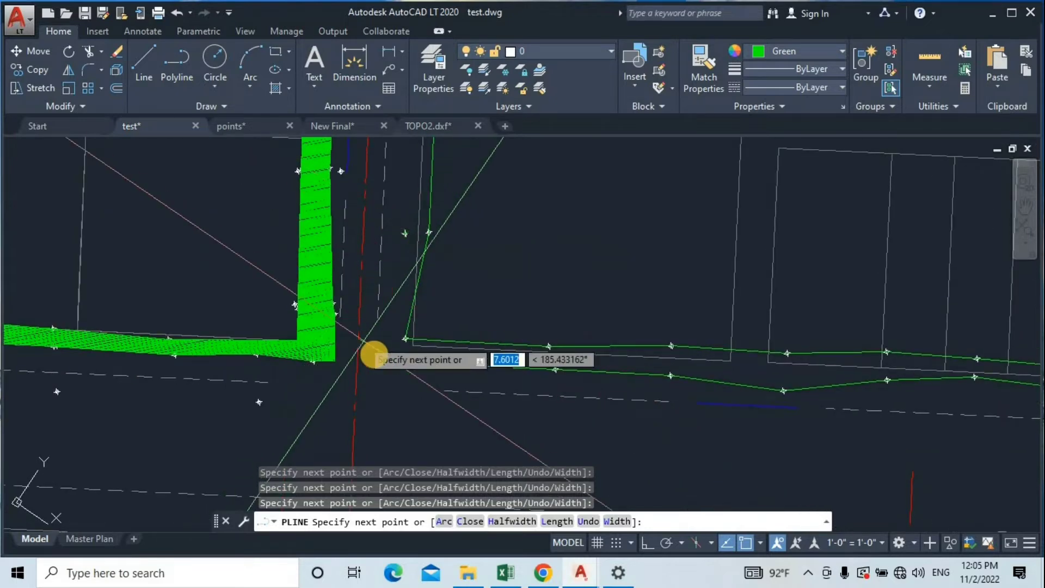
pyautogui.scroll(8, 374, 357)
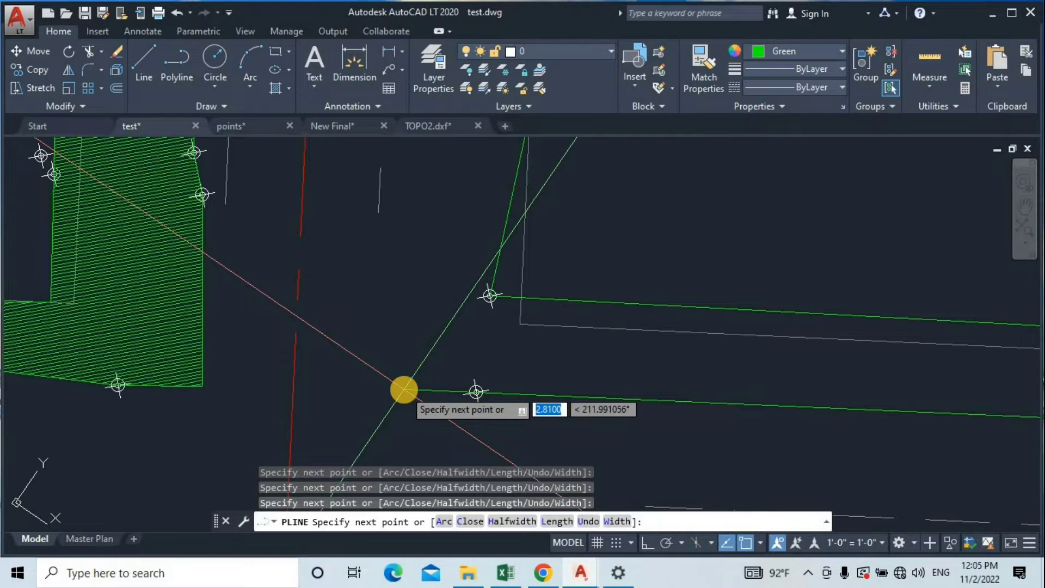
pyautogui.scroll(-4, 425, 251)
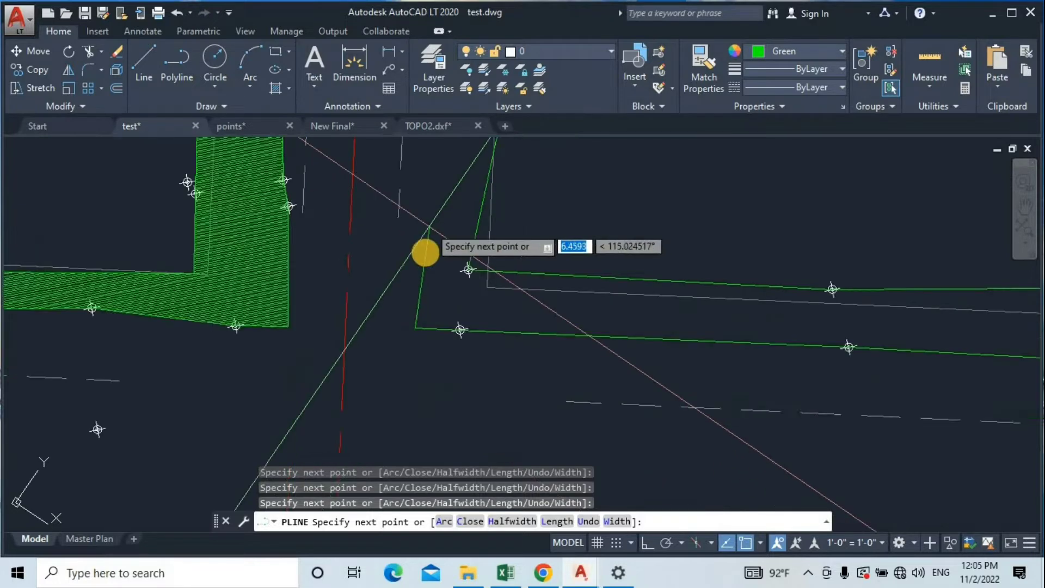
# Step: Turn the polyline up the side facing plot 00 to the first outer survey point above the lower corner
pyautogui.moveTo(424, 250); pyautogui.dragTo(384, 391, button='middle')
pyautogui.scroll(4, 411, 241)
pyautogui.scroll(7, 386, 343)
pyautogui.moveTo(419, 191); pyautogui.dragTo(318, 479, button='middle')
pyautogui.scroll(4, 441, 282)
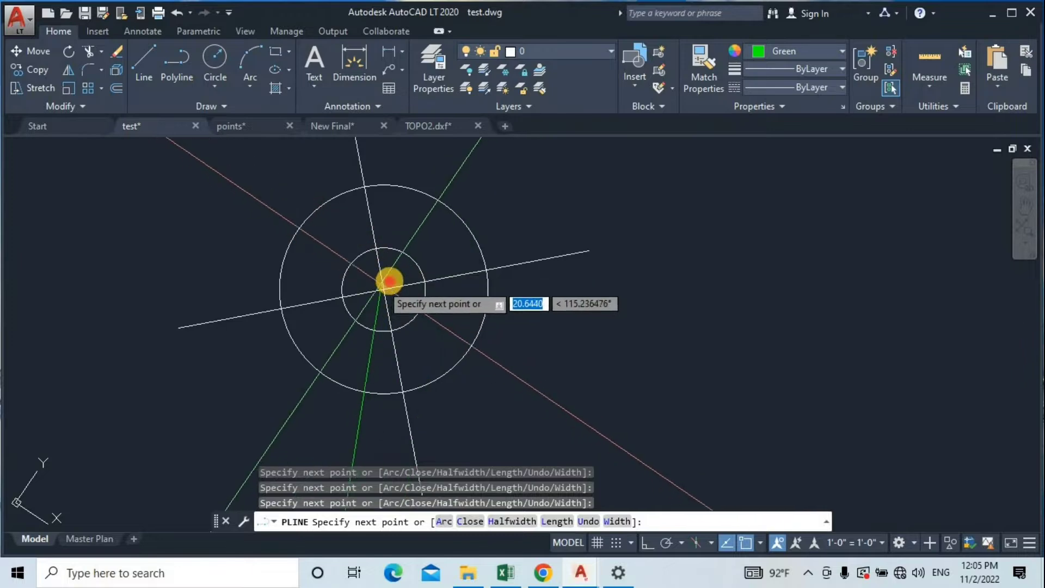
# Step: Continue the polyline up that side to the second outer survey point, about 36 units farther along
pyautogui.scroll(-10, 492, 246)
pyautogui.moveTo(460, 267); pyautogui.dragTo(406, 452, button='middle')
pyautogui.moveTo(431, 219); pyautogui.dragTo(389, 469, button='middle')
pyautogui.scroll(10, 369, 362)
pyautogui.scroll(2, 448, 200)
pyautogui.moveTo(448, 201); pyautogui.dragTo(295, 357, button='middle')
pyautogui.scroll(2, 298, 357)
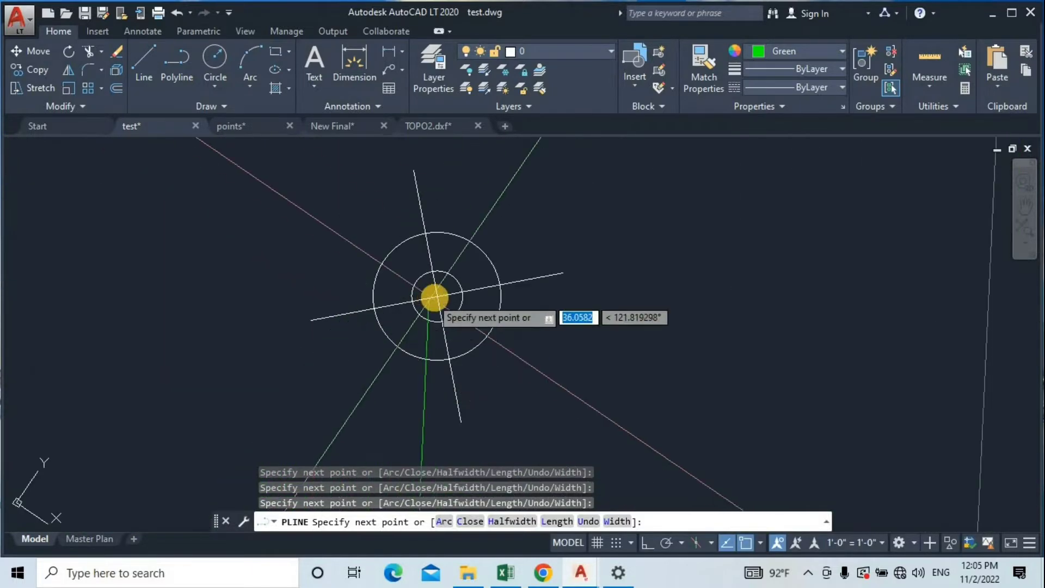
pyautogui.scroll(2, 435, 298)
# Step: Continue the polyline to the third outer survey point and about 9 units past it to form the upper outer corner
pyautogui.scroll(-6, 468, 283)
pyautogui.scroll(-8, 444, 359)
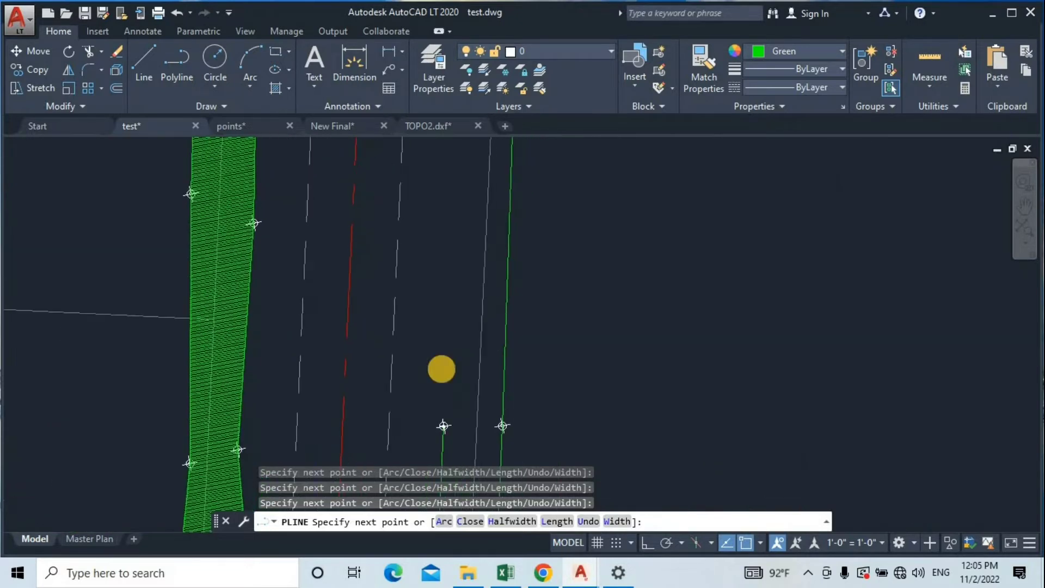
pyautogui.scroll(-8, 465, 236)
pyautogui.moveTo(466, 237); pyautogui.dragTo(424, 457, button='middle')
pyautogui.scroll(7, 428, 376)
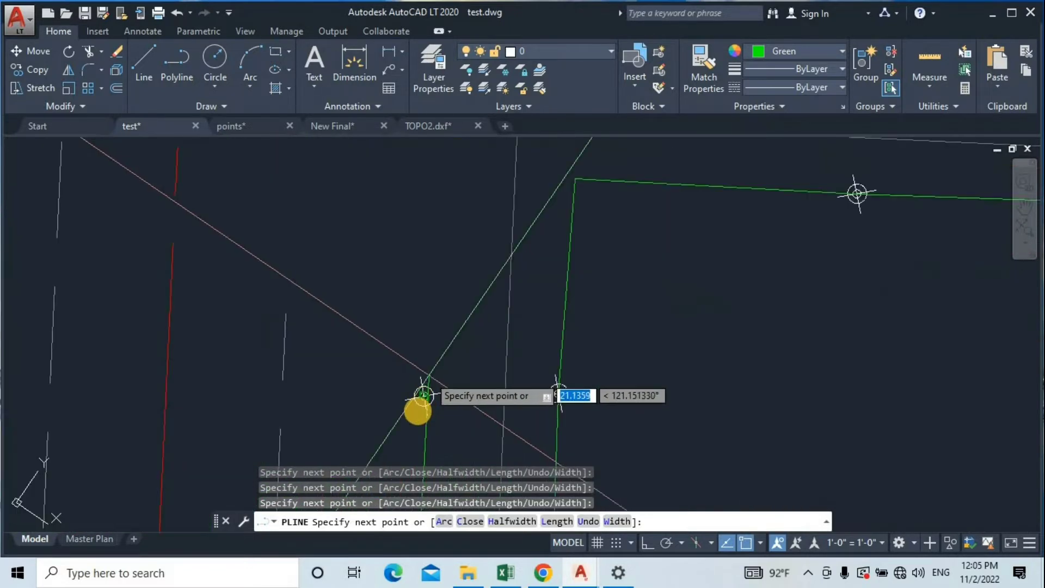
pyautogui.scroll(6, 417, 404)
pyautogui.scroll(-10, 444, 229)
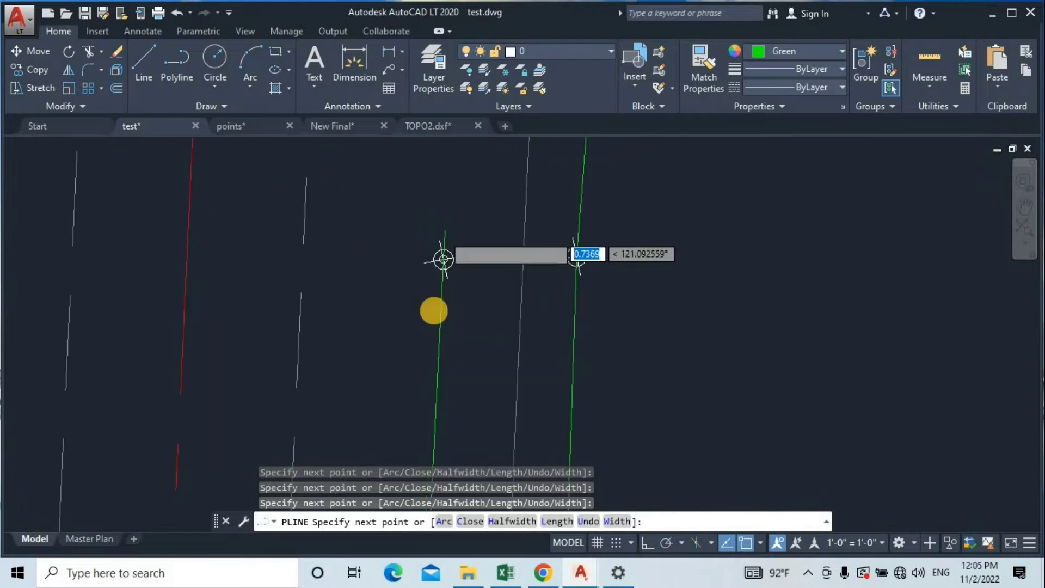
pyautogui.moveTo(435, 249); pyautogui.dragTo(416, 410, button='middle')
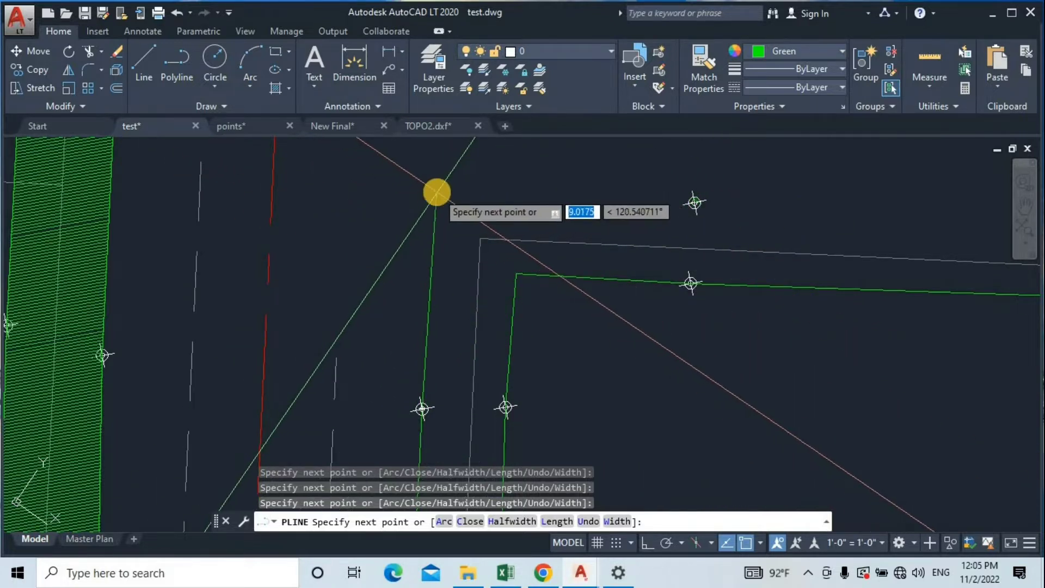
# Step: Turn the polyline along the block's upper side and extend it through the first two outer survey points there
pyautogui.scroll(4, 712, 205)
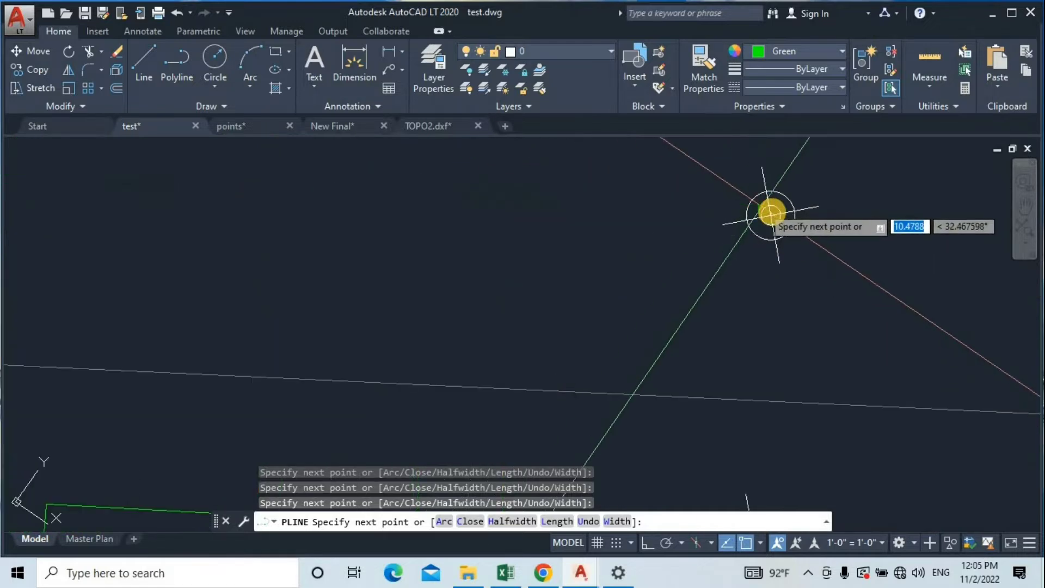
pyautogui.click(772, 214)
pyautogui.scroll(-5, 732, 247)
pyautogui.moveTo(702, 254); pyautogui.dragTo(94, 266, button='middle')
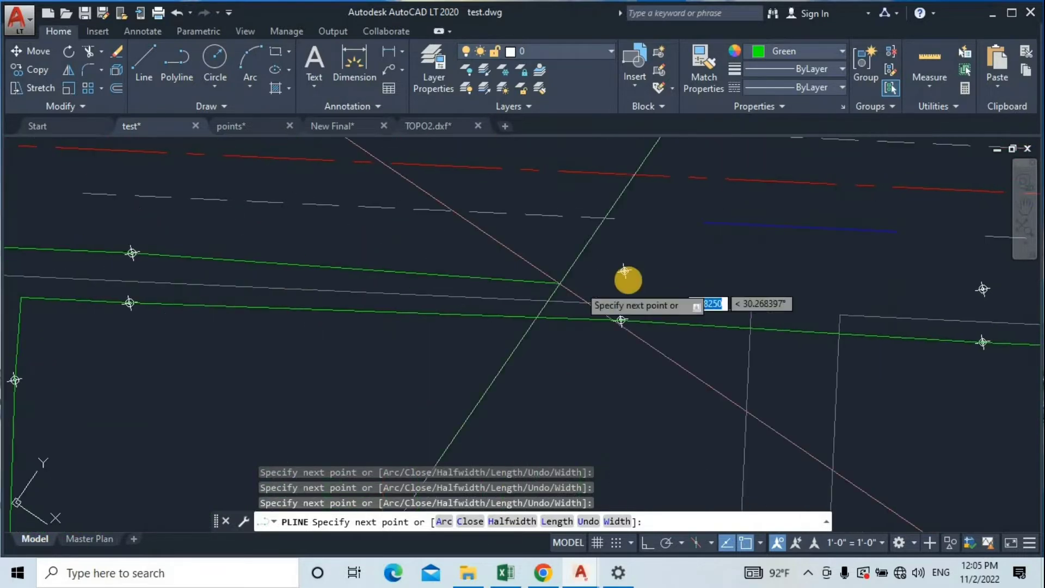
pyautogui.scroll(4, 622, 278)
pyautogui.scroll(5, 658, 232)
pyautogui.click(572, 262)
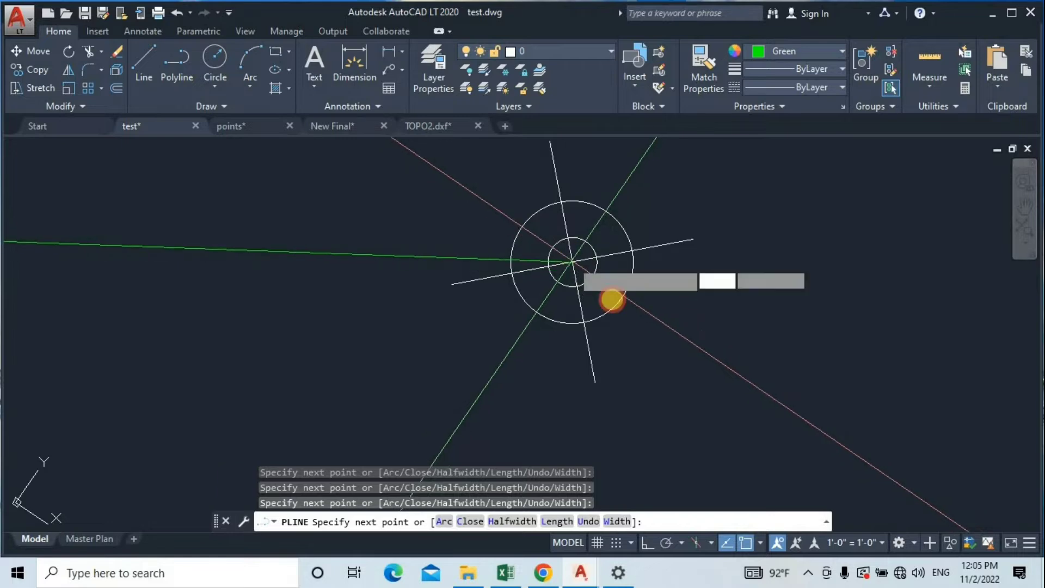
# Step: Extend the polyline to the third outer survey point along the block's upper side
pyautogui.scroll(-7, 622, 316)
pyautogui.scroll(-4, 581, 338)
pyautogui.moveTo(564, 342); pyautogui.dragTo(90, 324, button='middle')
pyautogui.scroll(7, 514, 318)
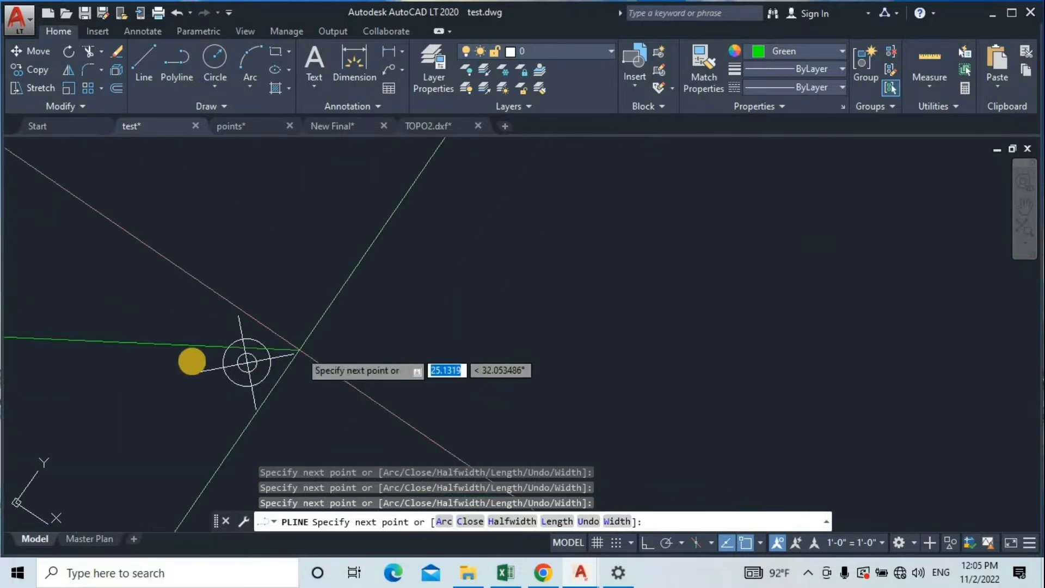
pyautogui.scroll(5, 192, 361)
pyautogui.click(416, 367)
# Step: Extend the polyline through the fourth and fifth outer survey points along the block's upper side
pyautogui.scroll(-10, 700, 306)
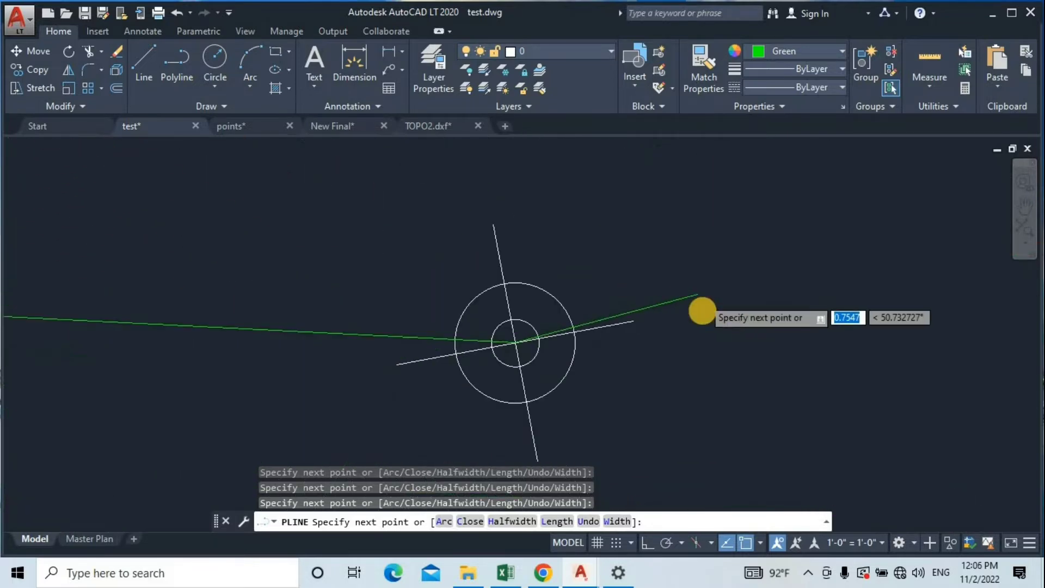
pyautogui.moveTo(694, 313); pyautogui.dragTo(163, 329, button='middle')
pyautogui.scroll(10, 466, 356)
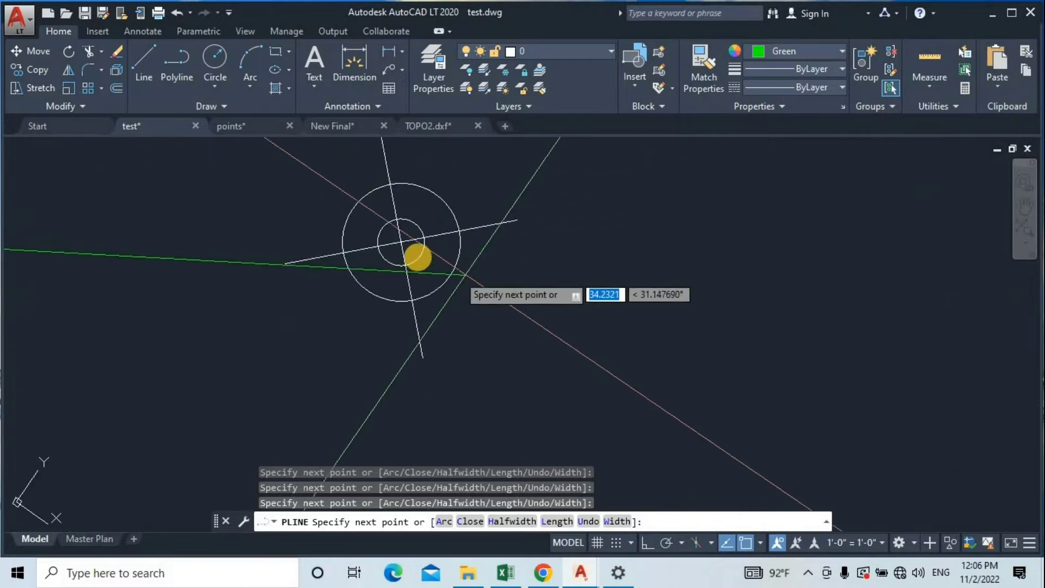
pyautogui.scroll(-10, 637, 322)
pyautogui.moveTo(660, 330)
pyautogui.mouseDown(button='middle')
pyautogui.moveTo(340, 329)
pyautogui.moveTo(240, 343)
pyautogui.mouseUp(button='middle')
pyautogui.scroll(9, 336, 346)
pyautogui.scroll(4, 356, 350)
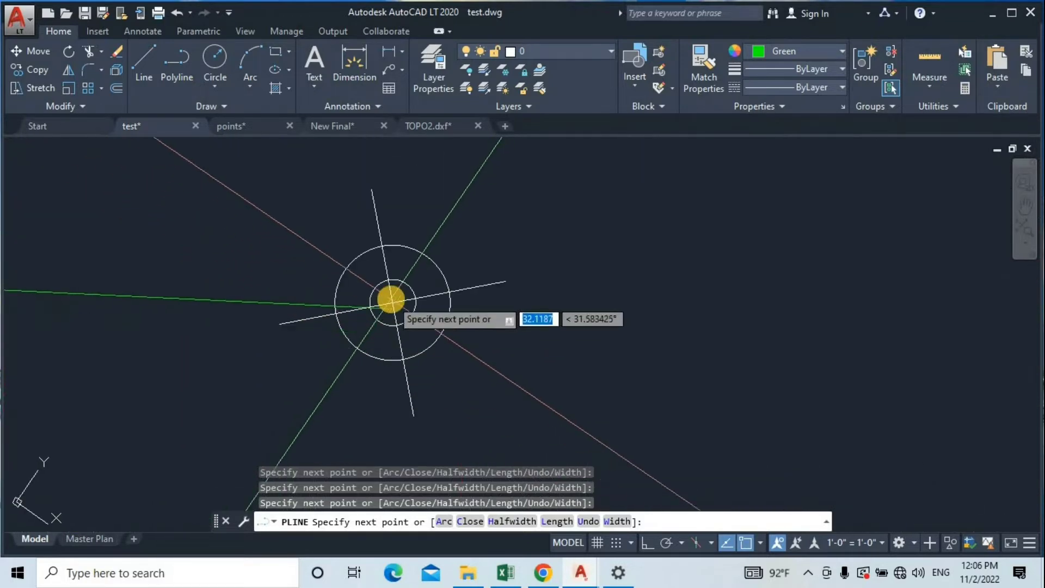
pyautogui.click(390, 308)
# Step: Bring the polyline about 17.3 units farther back to its starting point at the strip's upper end and finish it
pyautogui.scroll(-10, 575, 303)
pyautogui.moveTo(574, 303); pyautogui.dragTo(62, 289, button='middle')
pyautogui.scroll(2, 62, 289)
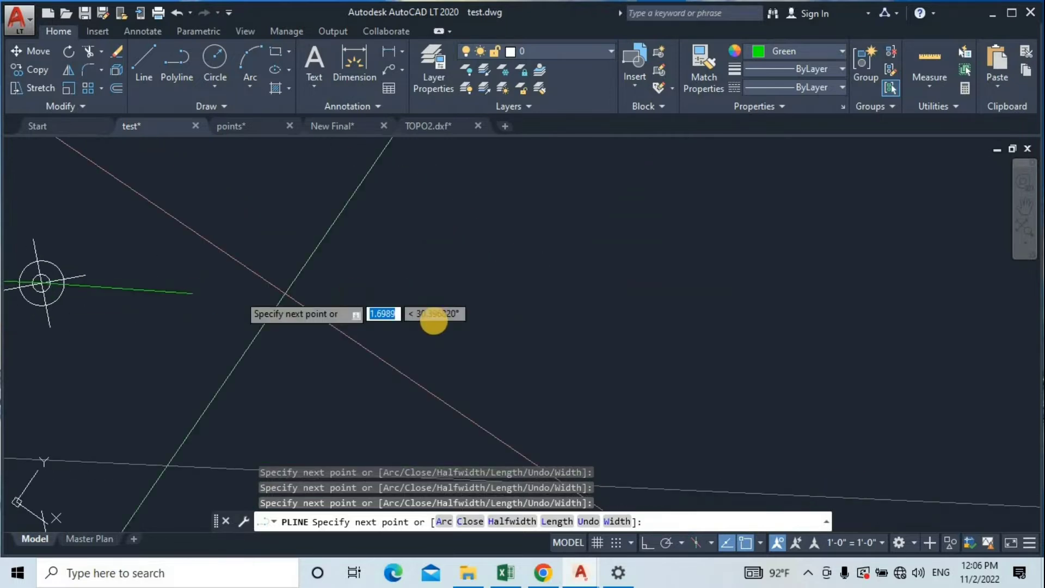
pyautogui.scroll(-8, 434, 321)
pyautogui.moveTo(434, 321); pyautogui.dragTo(196, 305, button='middle')
pyautogui.scroll(2, 196, 305)
pyautogui.scroll(5, 457, 306)
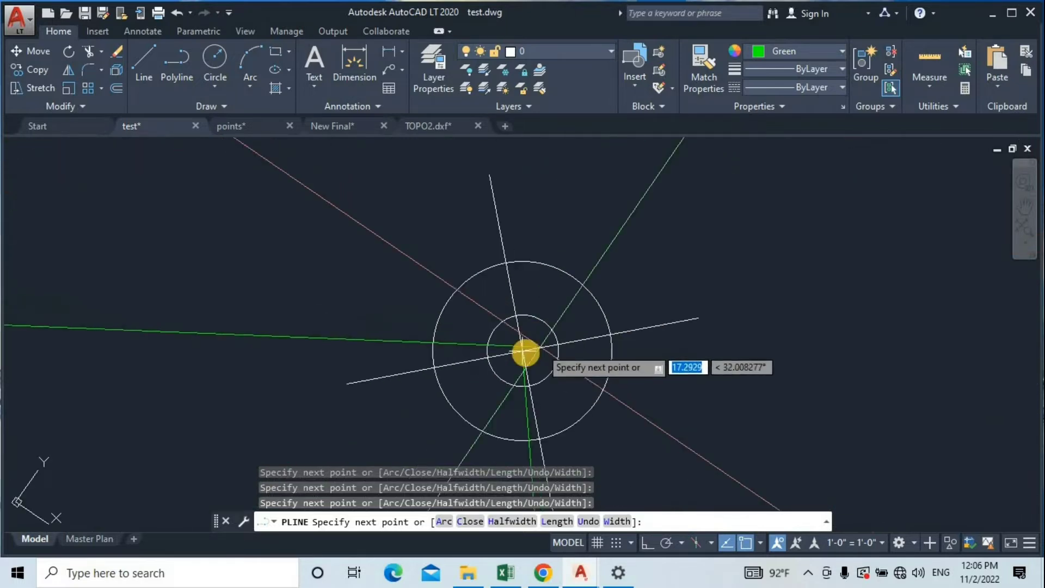
pyautogui.click(522, 352)
pyautogui.scroll(-6, 621, 320)
pyautogui.scroll(-8, 702, 261)
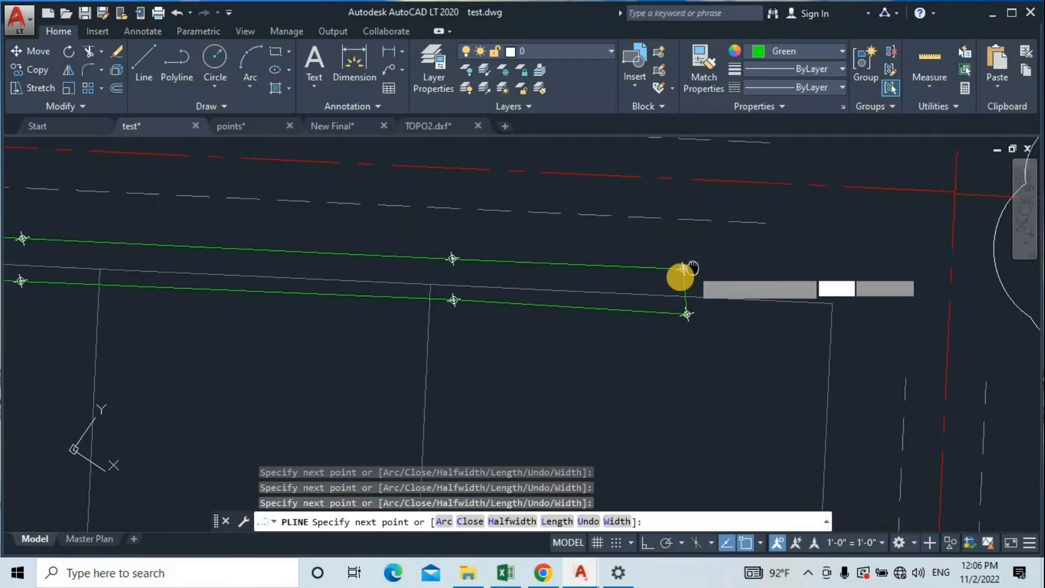
pyautogui.moveTo(668, 286); pyautogui.dragTo(770, 276, button='middle')
pyautogui.press('Escape')
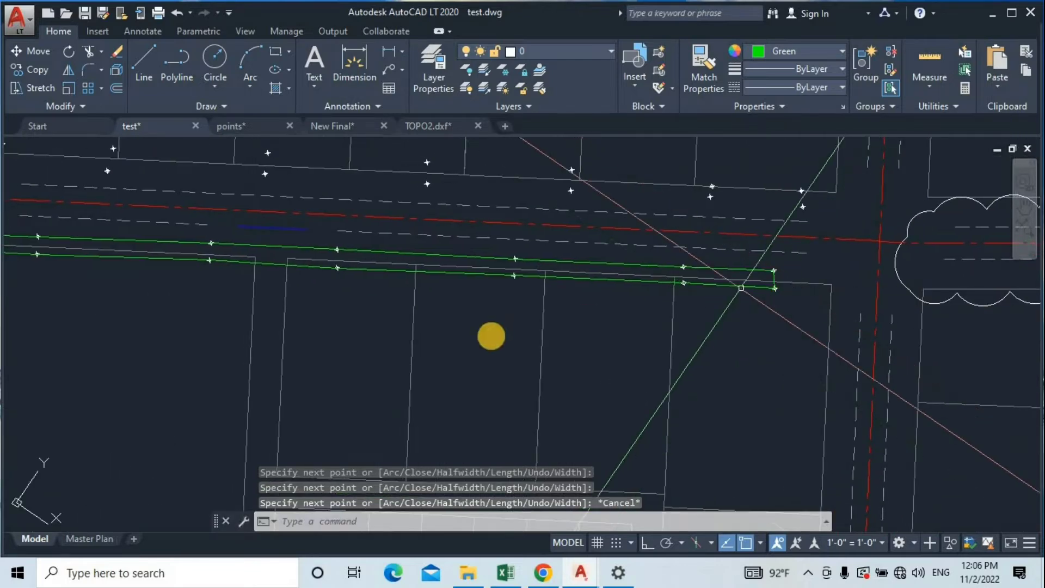
# Step: Copy the 00 label from the neighbouring plot into the newly traced plot block
pyautogui.scroll(-3, 500, 336)
pyautogui.moveTo(499, 336)
pyautogui.mouseDown(button='middle')
pyautogui.moveTo(520, 312)
pyautogui.moveTo(635, 281)
pyautogui.mouseUp(button='middle')
pyautogui.scroll(-2, 467, 291)
pyautogui.moveTo(471, 285); pyautogui.dragTo(479, 255, button='middle')
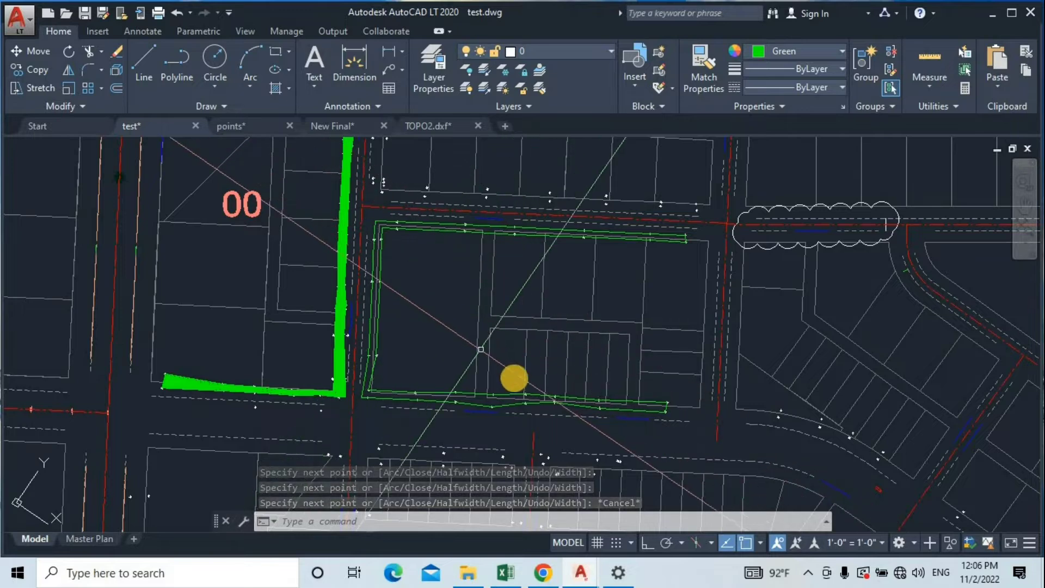
pyautogui.moveTo(378, 276); pyautogui.dragTo(393, 275, button='middle')
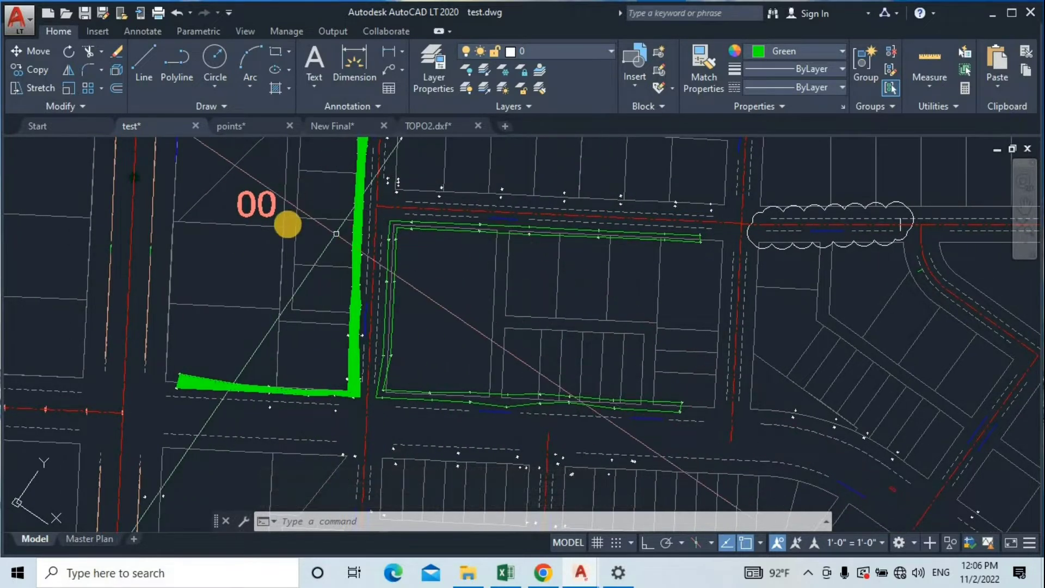
pyautogui.click(263, 213)
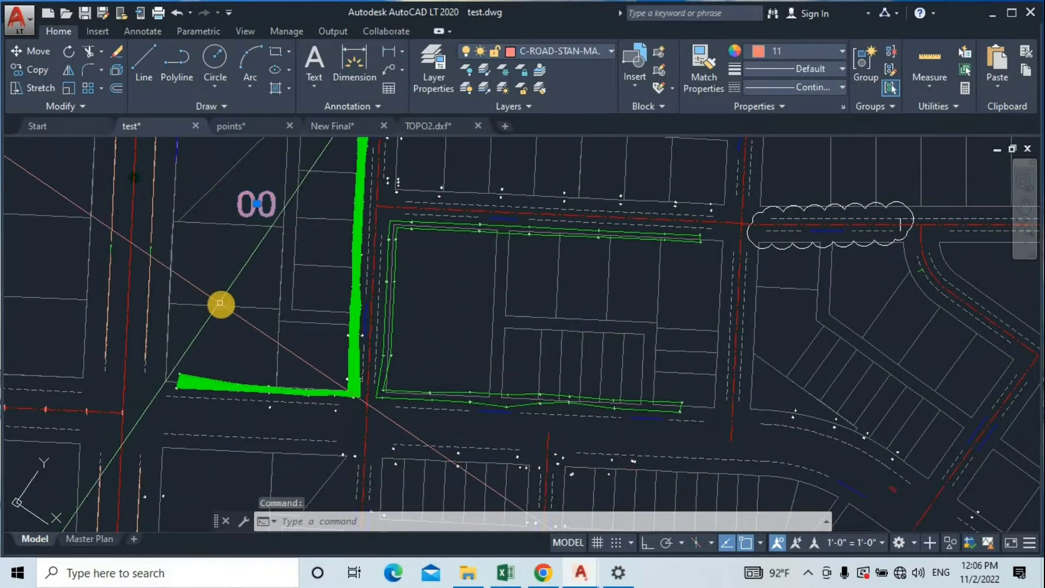
pyautogui.write('co')
pyautogui.press('Return')
pyautogui.click(261, 209)
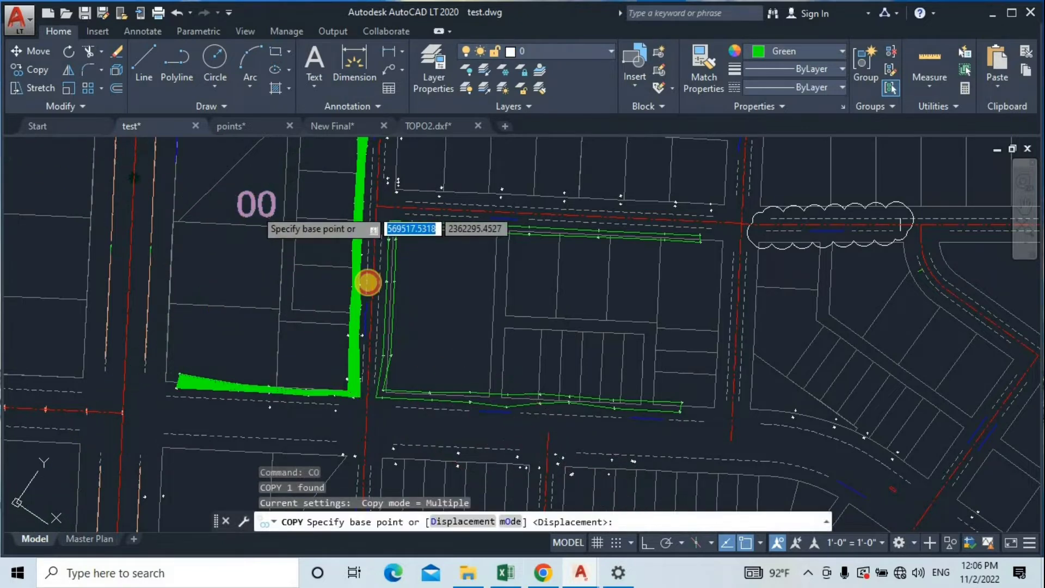
pyautogui.scroll(4, 469, 310)
pyautogui.scroll(-5, 483, 308)
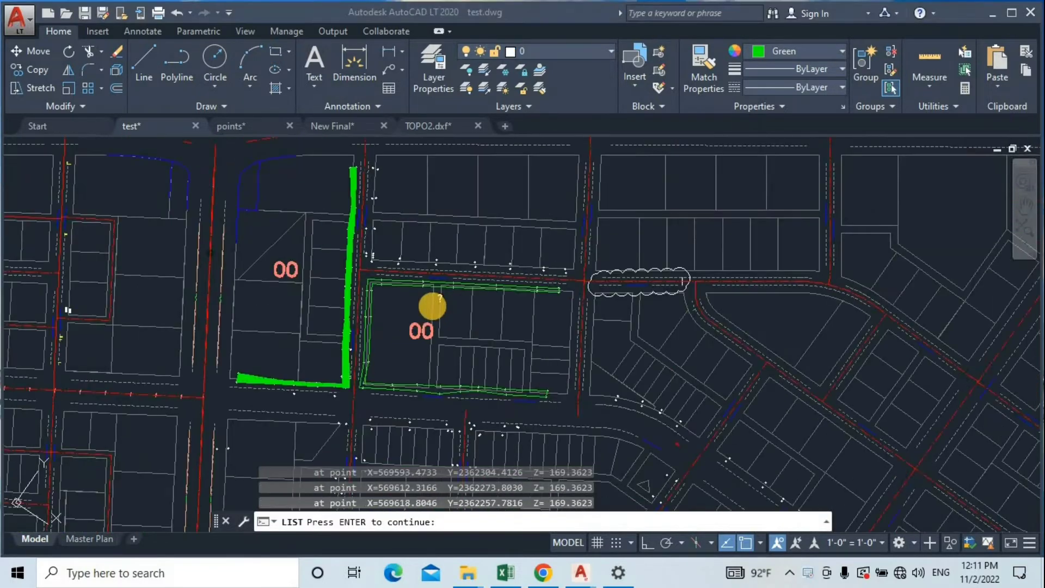
# Step: End the pending listing and list the properties and vertices of the green strip polyline around the block
pyautogui.click(381, 325)
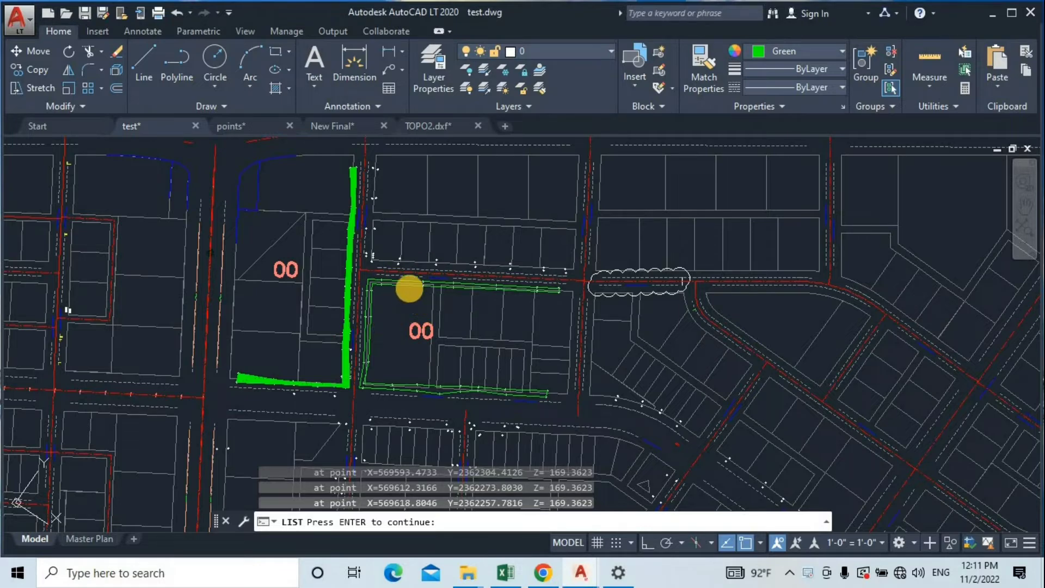
pyautogui.press('Return')
pyautogui.scroll(3, 409, 291)
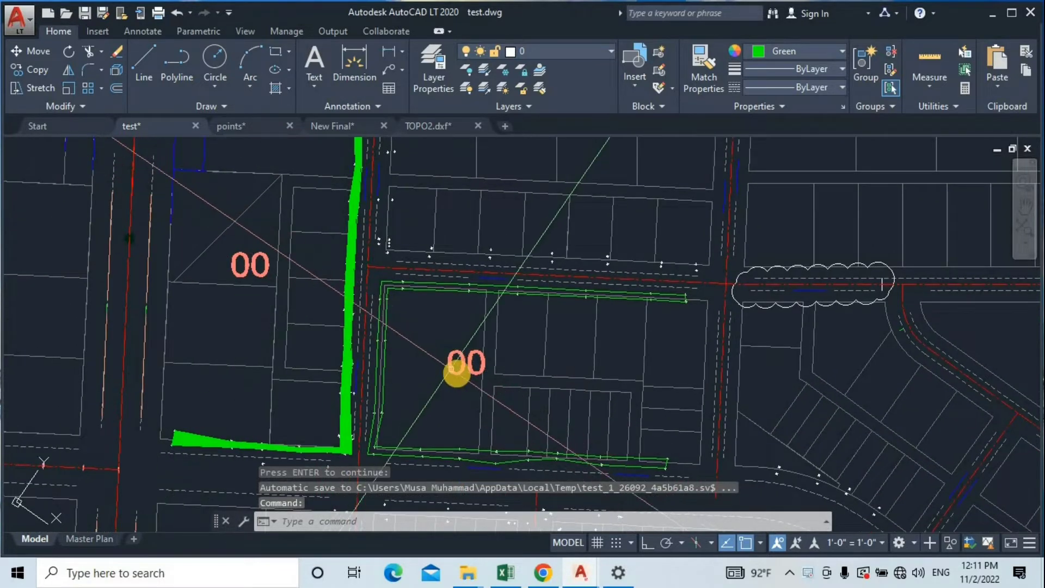
pyautogui.scroll(4, 457, 373)
pyautogui.scroll(-2, 451, 331)
pyautogui.moveTo(527, 336); pyautogui.dragTo(523, 335, button='middle')
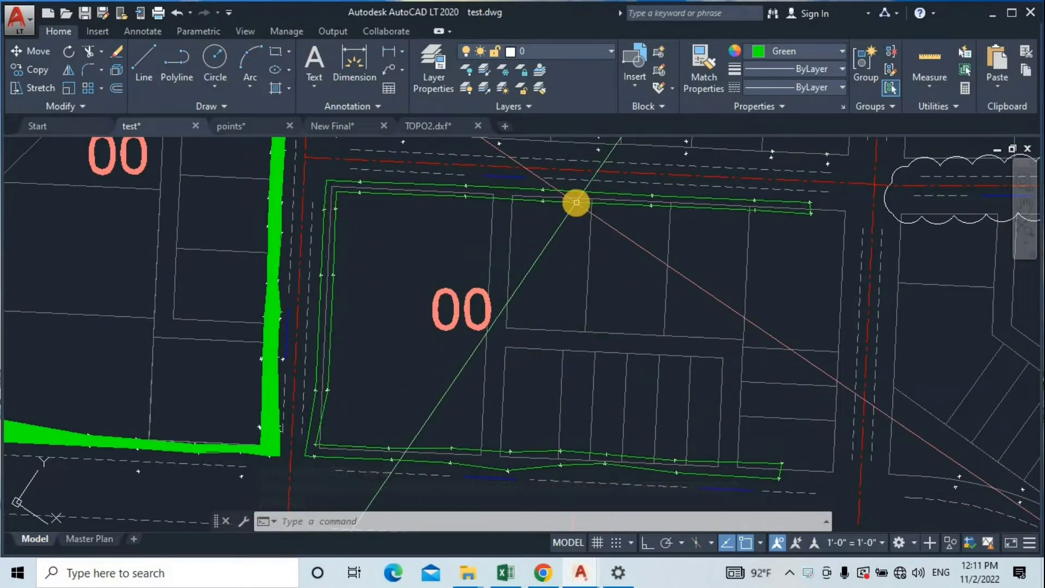
pyautogui.click(576, 202)
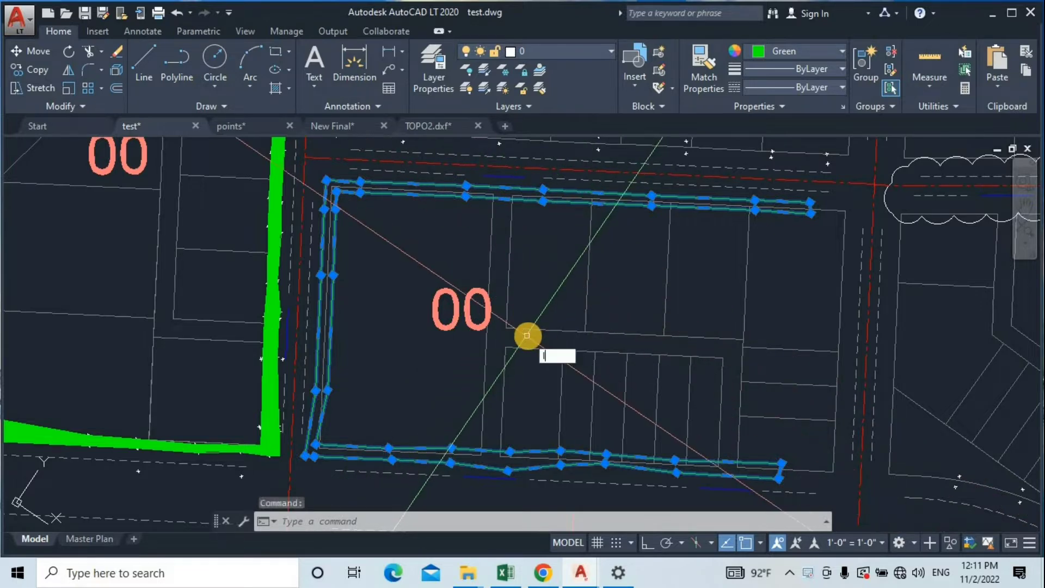
pyautogui.write('li')
pyautogui.press('Return')
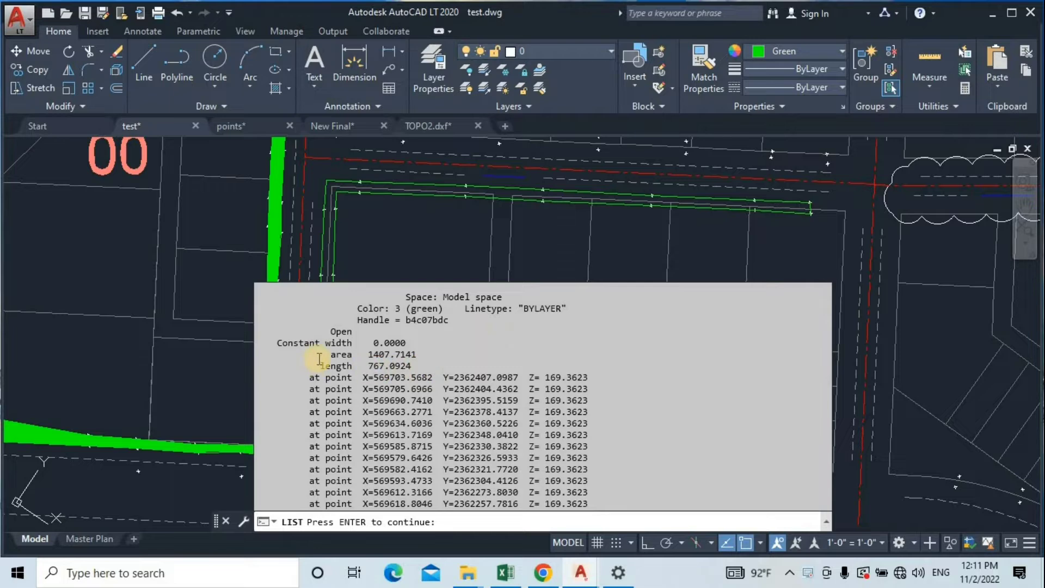
pyautogui.press('Return')
# Step: Look through the listing for the strip polyline's area and vertex coordinates, and close it
pyautogui.click(411, 357)
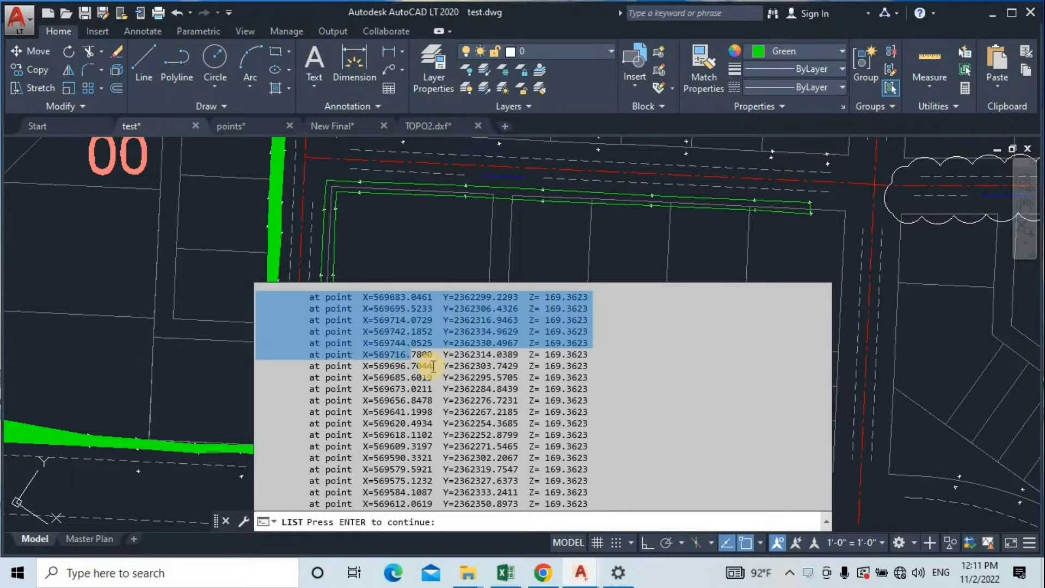
pyautogui.scroll(3, 433, 369)
pyautogui.scroll(4, 441, 365)
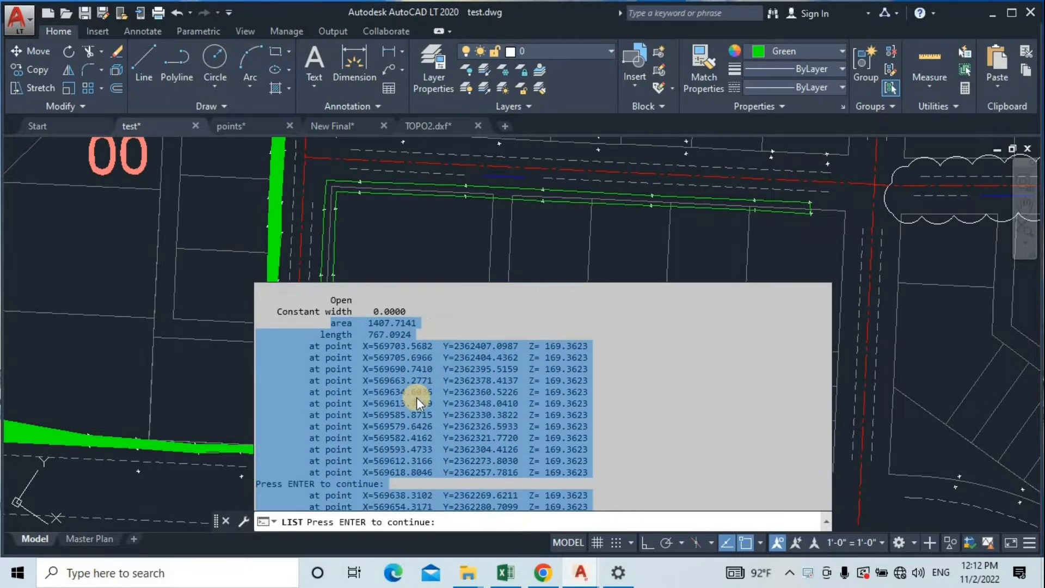
pyautogui.scroll(-5, 417, 397)
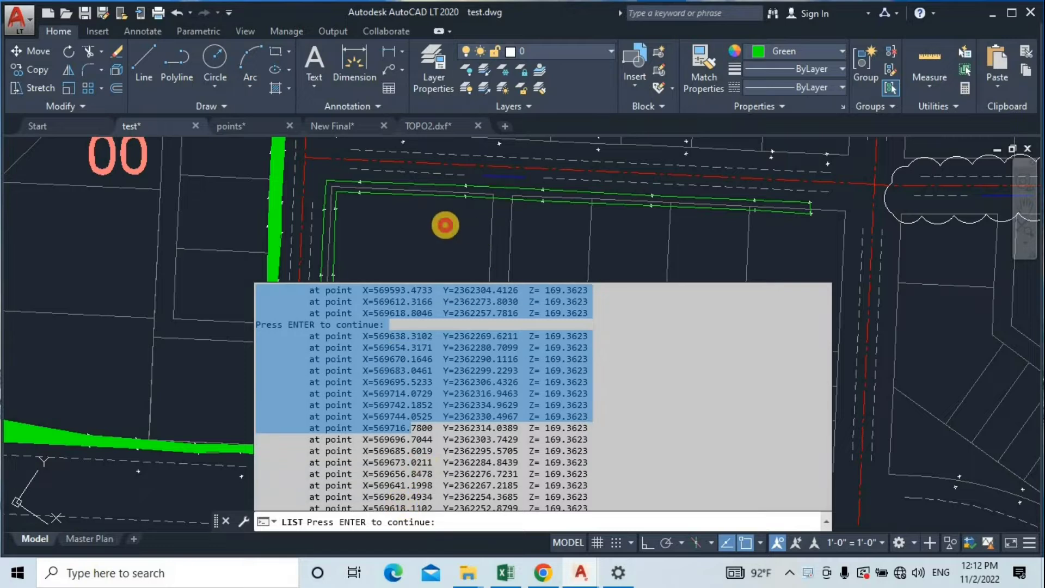
pyautogui.click(445, 225)
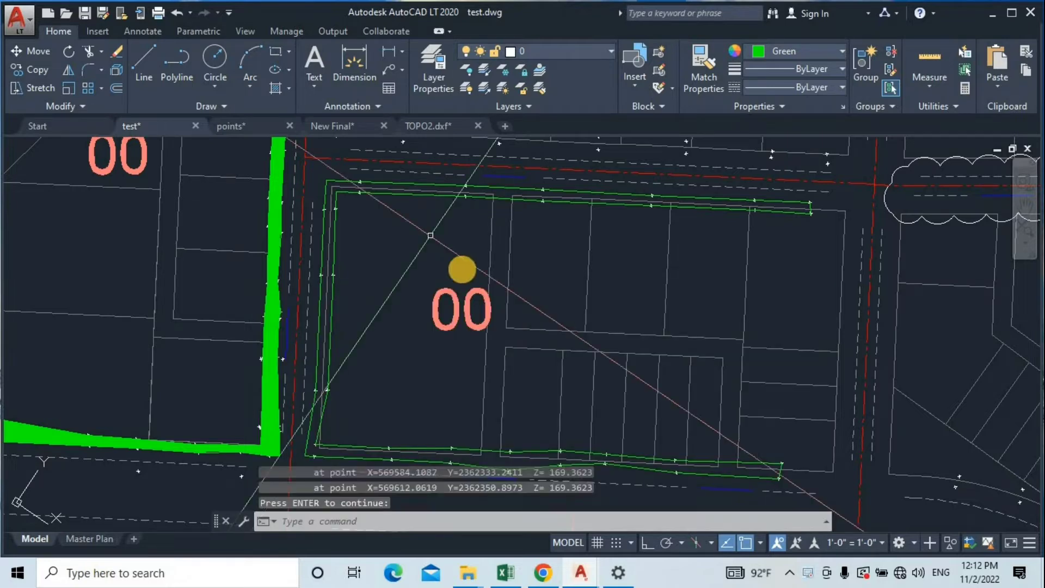
# Step: List the green strip polyline again, highlight its area value in the listing and end the command
pyautogui.click(530, 200)
pyautogui.press('Return')
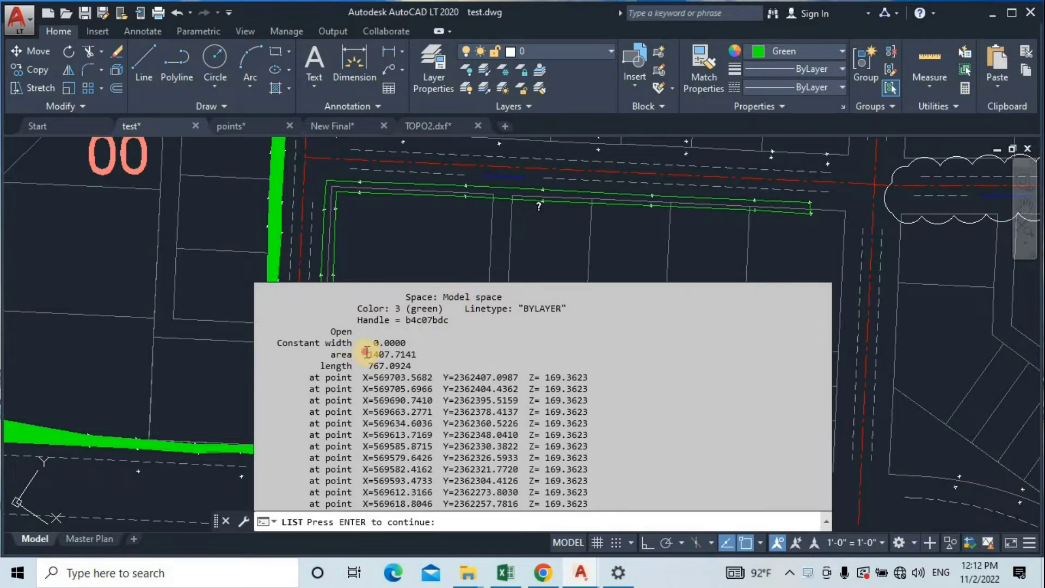
pyautogui.moveTo(366, 351); pyautogui.dragTo(373, 354)
pyautogui.scroll(6, 438, 370)
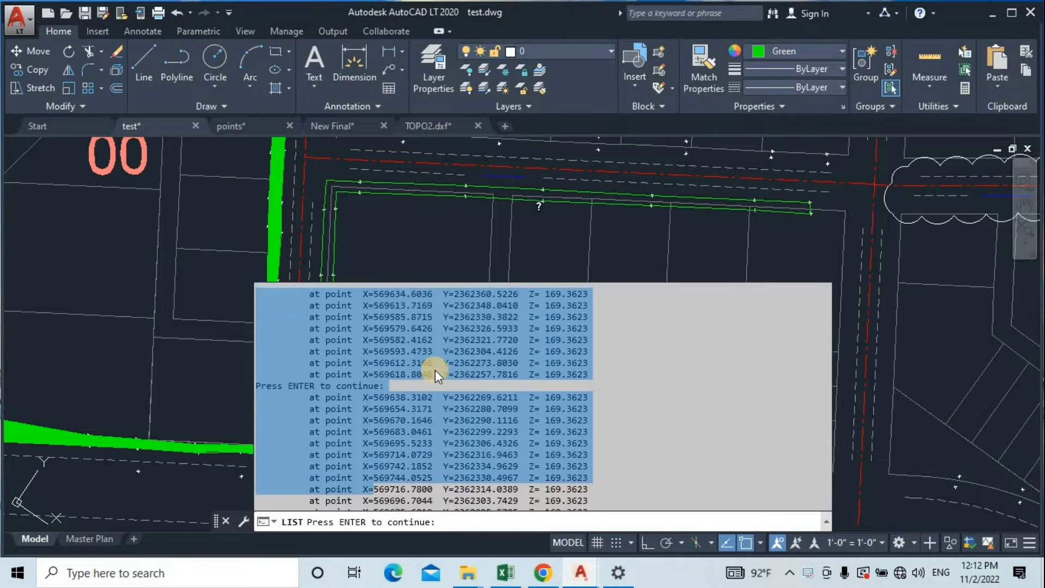
pyautogui.scroll(1, 394, 361)
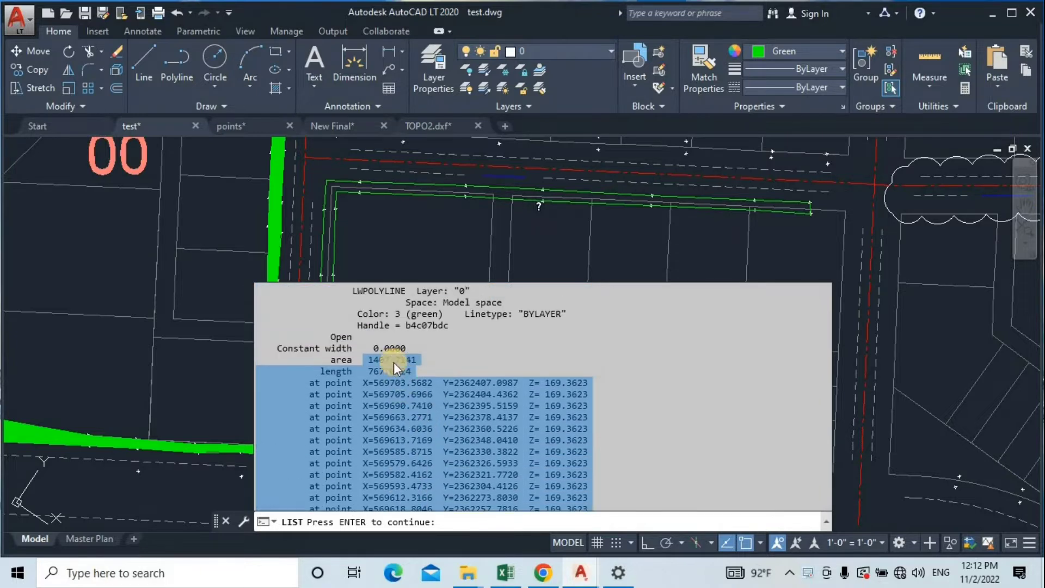
pyautogui.click(368, 360)
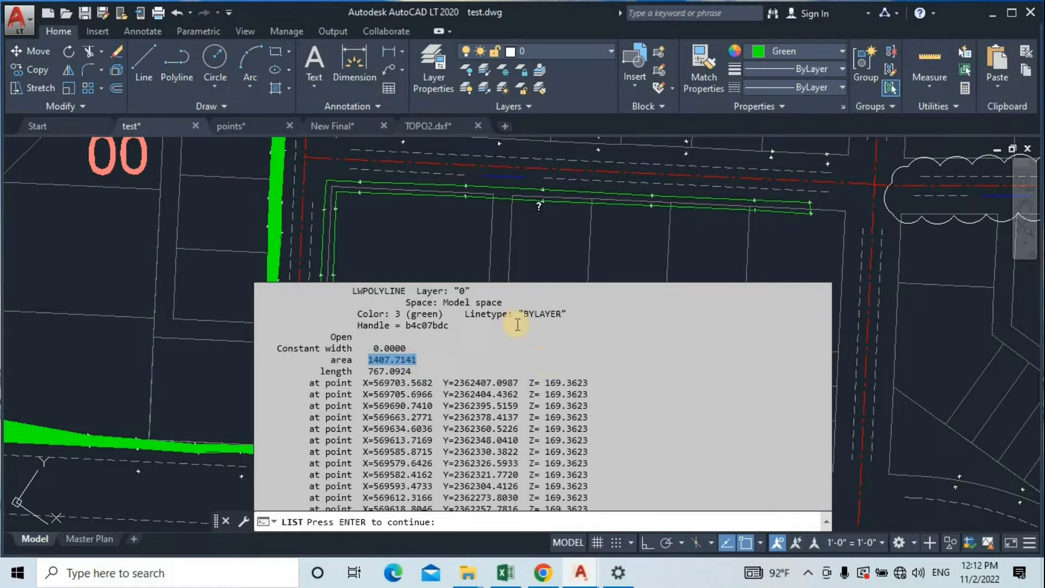
pyautogui.click(454, 263)
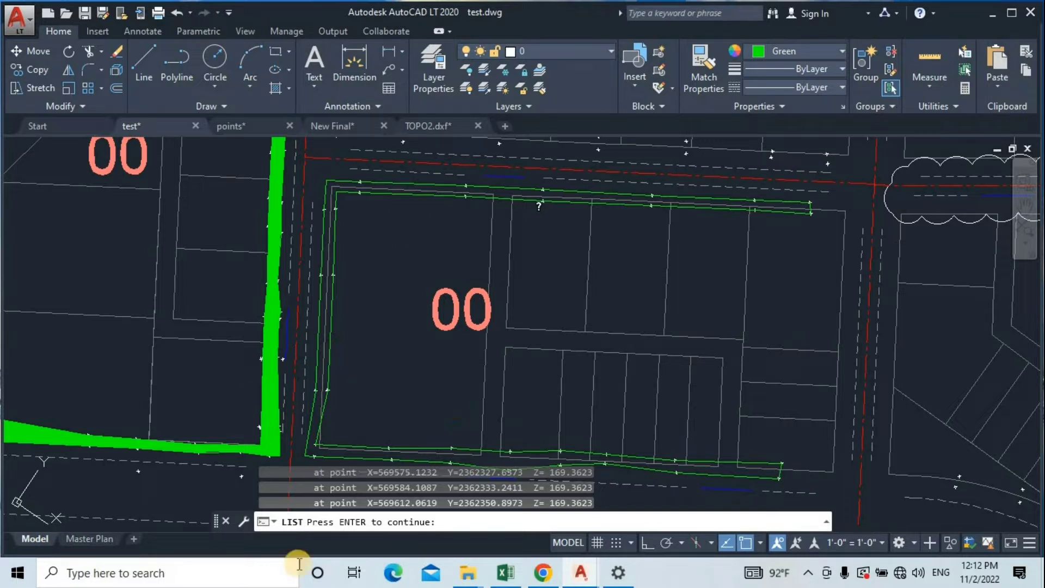
pyautogui.press('Return')
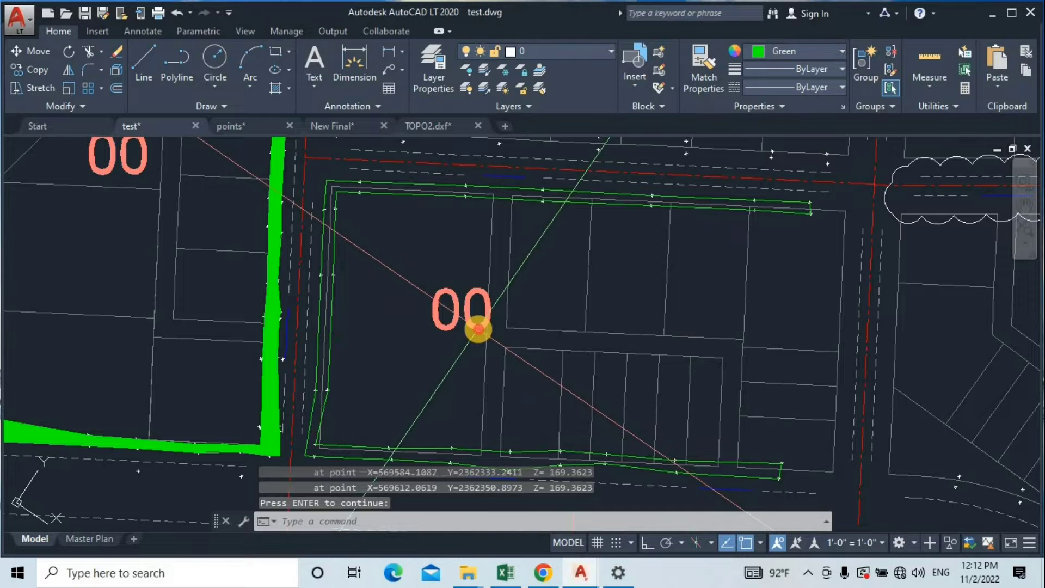
# Step: Change the copied 00 label inside the newly traced plot block to the strip area 1407.70
pyautogui.doubleClick(473, 329)
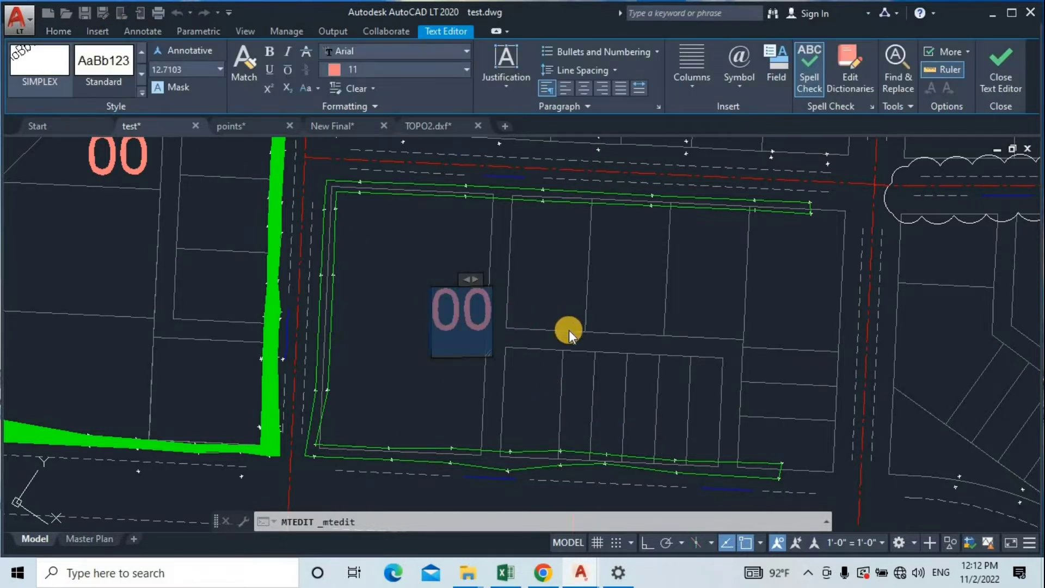
pyautogui.write('1407.7141')
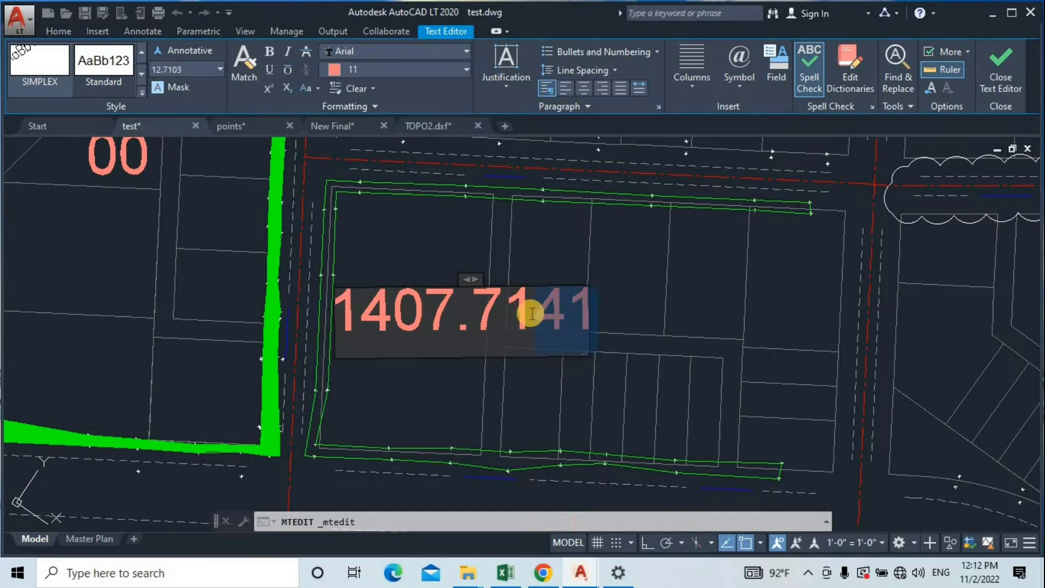
pyautogui.write('0')
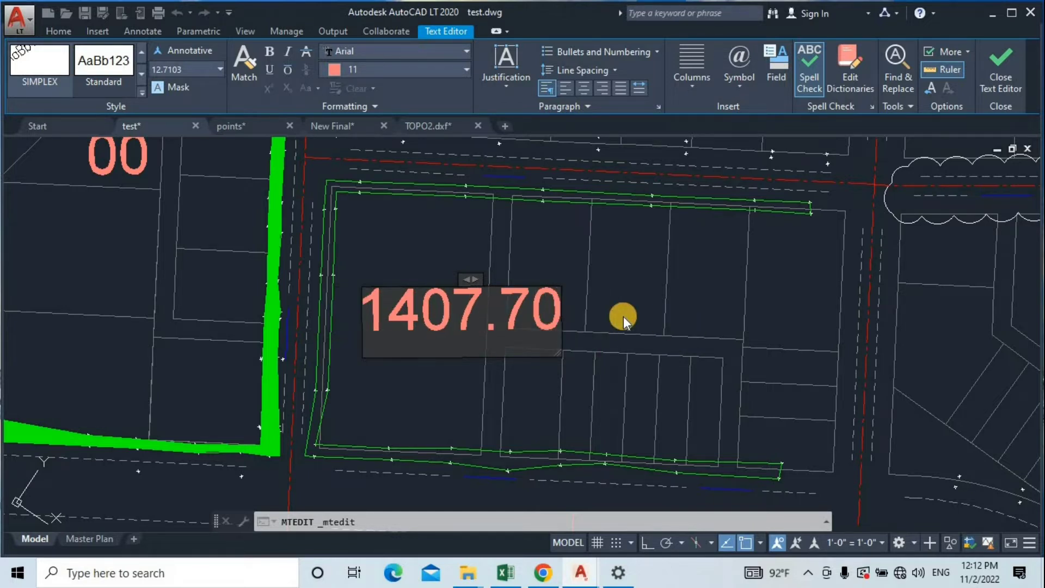
pyautogui.click(613, 294)
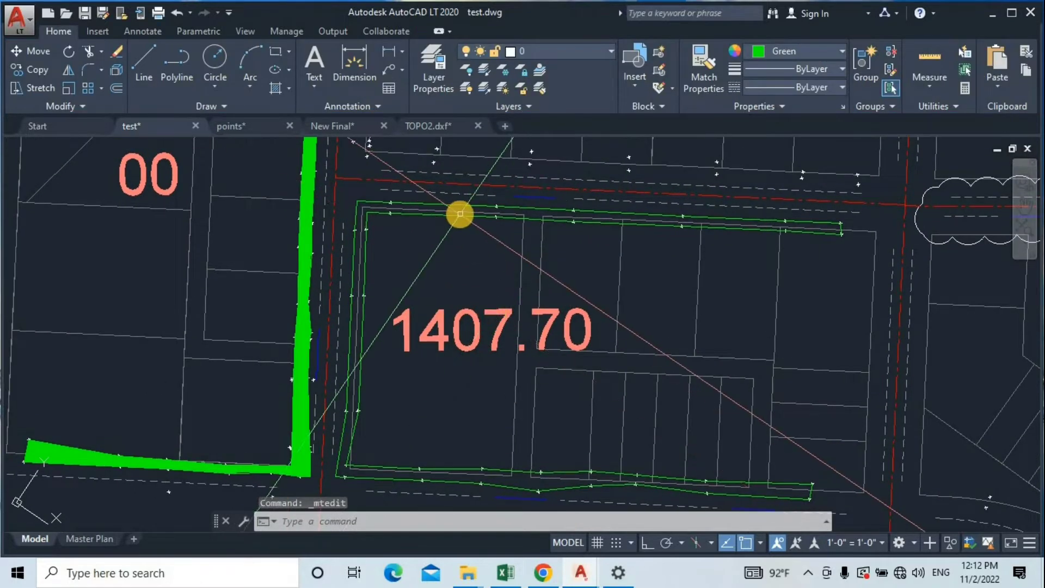
# Step: Hatch the green strip polyline around the 1407.70 block, using the polyline as the boundary object
pyautogui.click(460, 214)
pyautogui.moveTo(467, 265); pyautogui.dragTo(471, 248, button='middle')
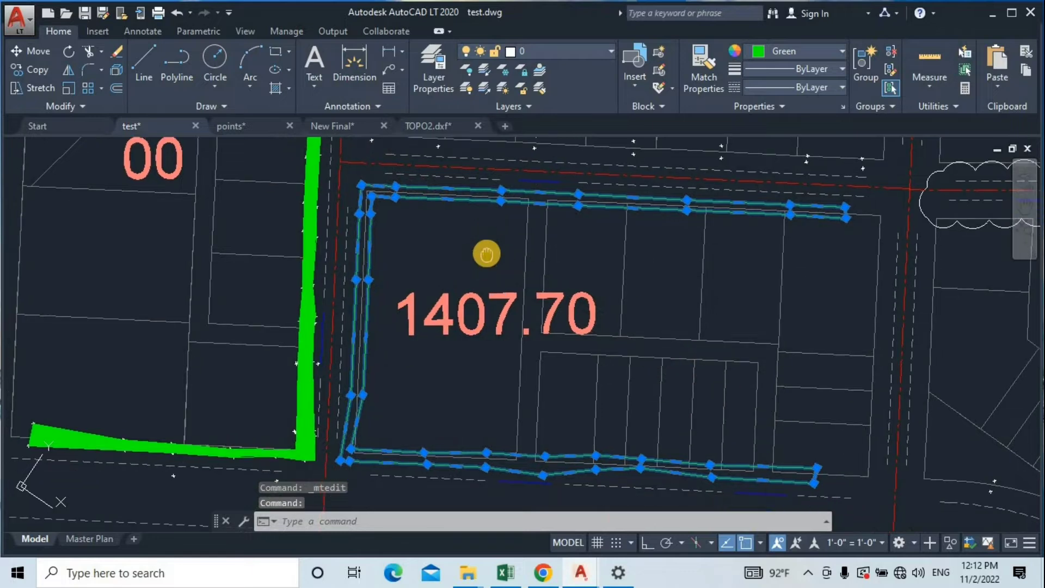
pyautogui.press('Escape')
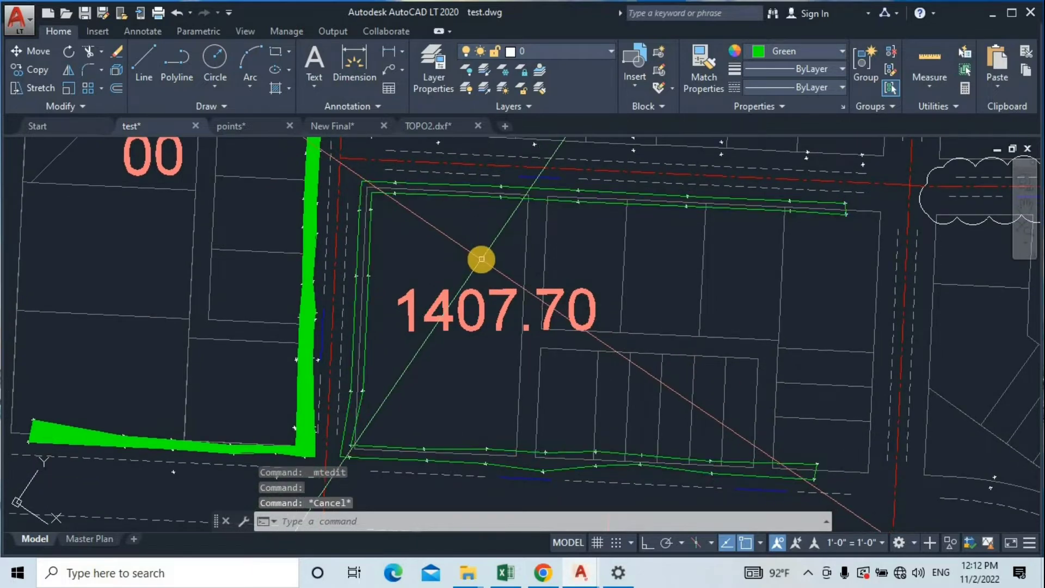
pyautogui.write('h')
pyautogui.press('Return')
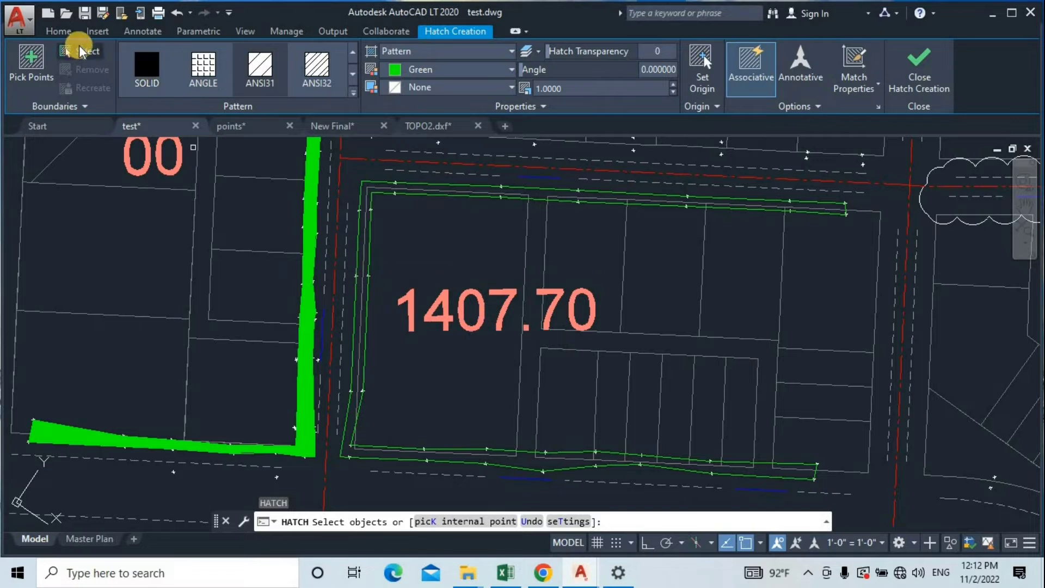
pyautogui.click(85, 61)
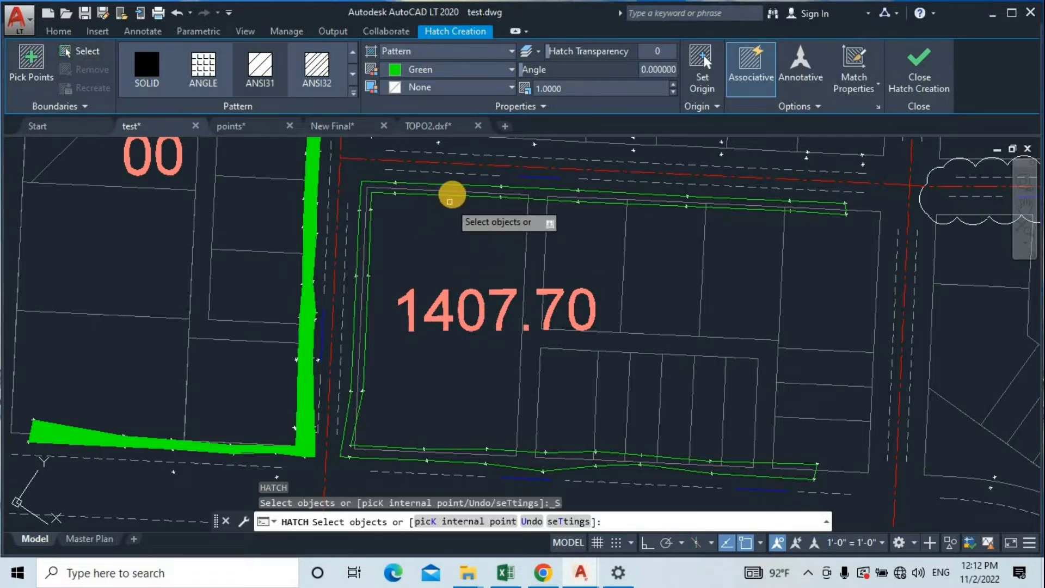
pyautogui.click(452, 195)
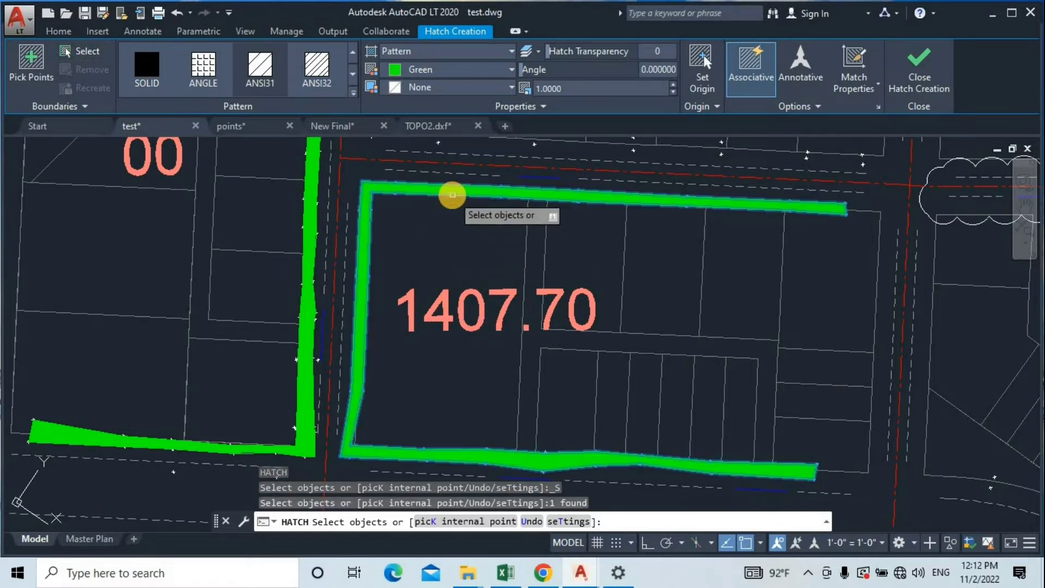
pyautogui.scroll(-2, 496, 240)
pyautogui.press('Escape')
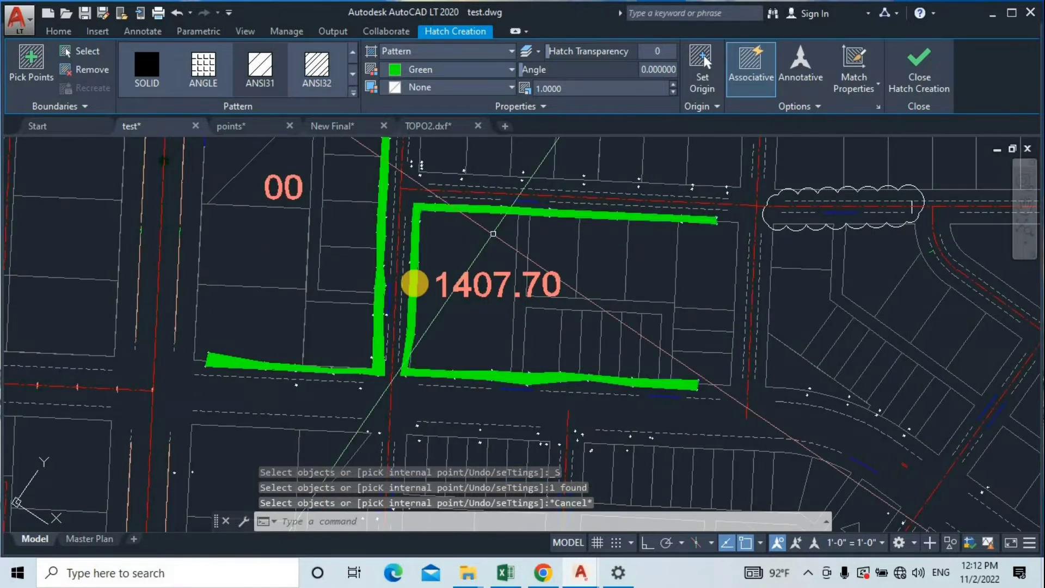
# Step: List the properties of the green strip polyline beside the 00 block, examine its area value and end the listing
pyautogui.moveTo(401, 291); pyautogui.dragTo(497, 338, button='middle')
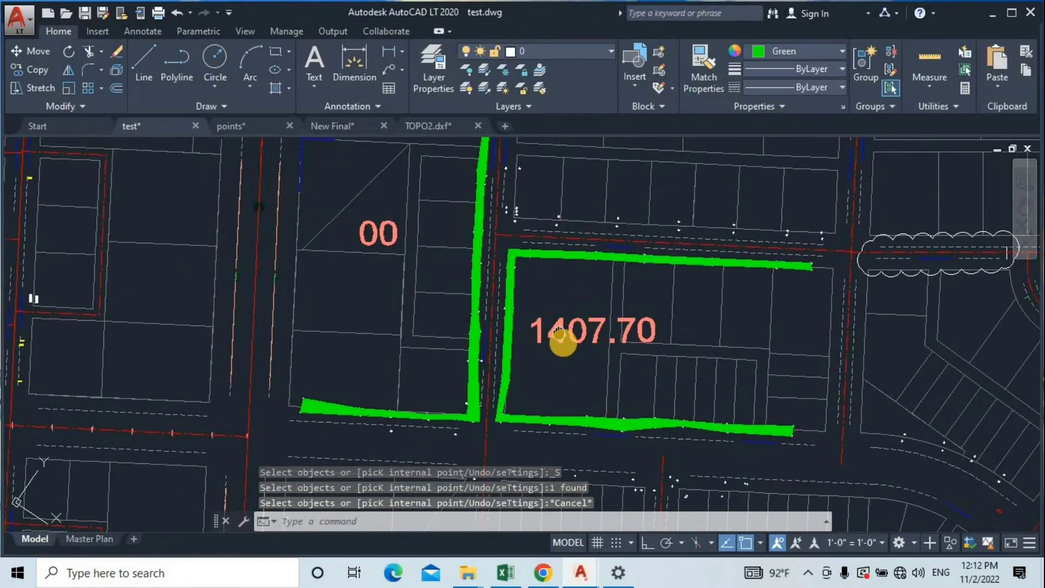
pyautogui.scroll(2, 499, 284)
pyautogui.scroll(-2, 477, 295)
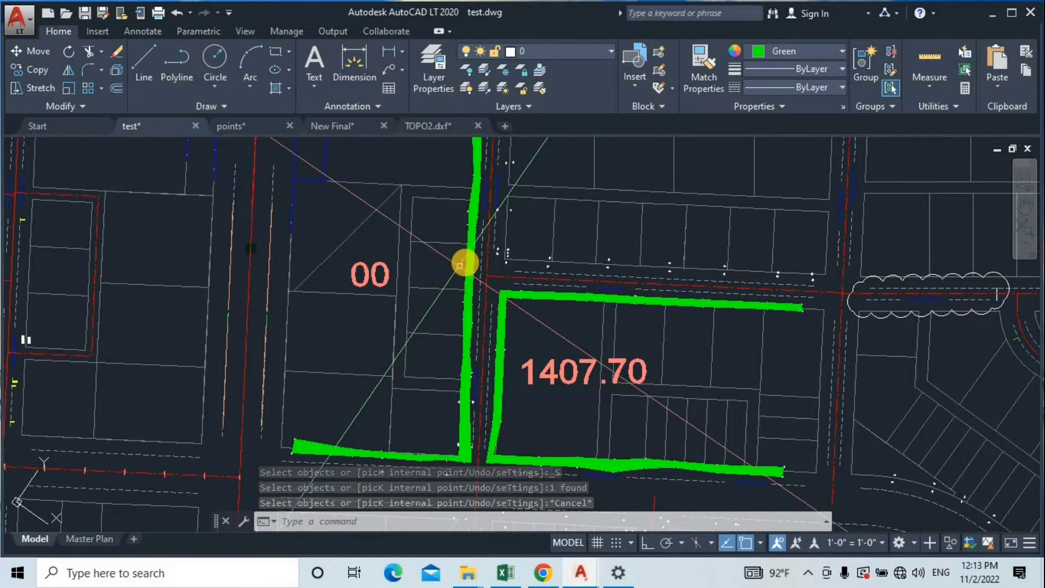
pyautogui.click(465, 263)
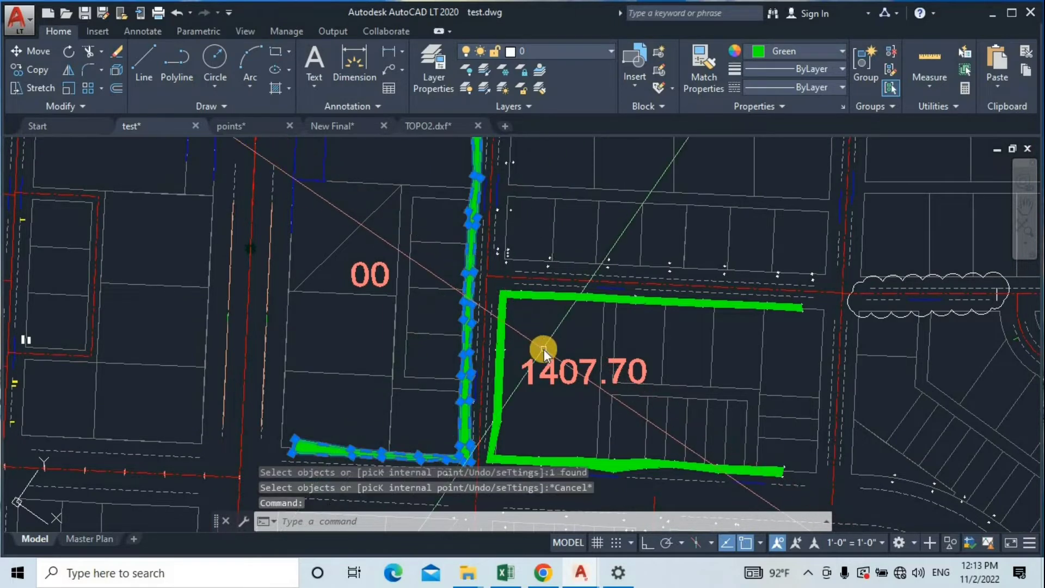
pyautogui.write('li')
pyautogui.press('Return')
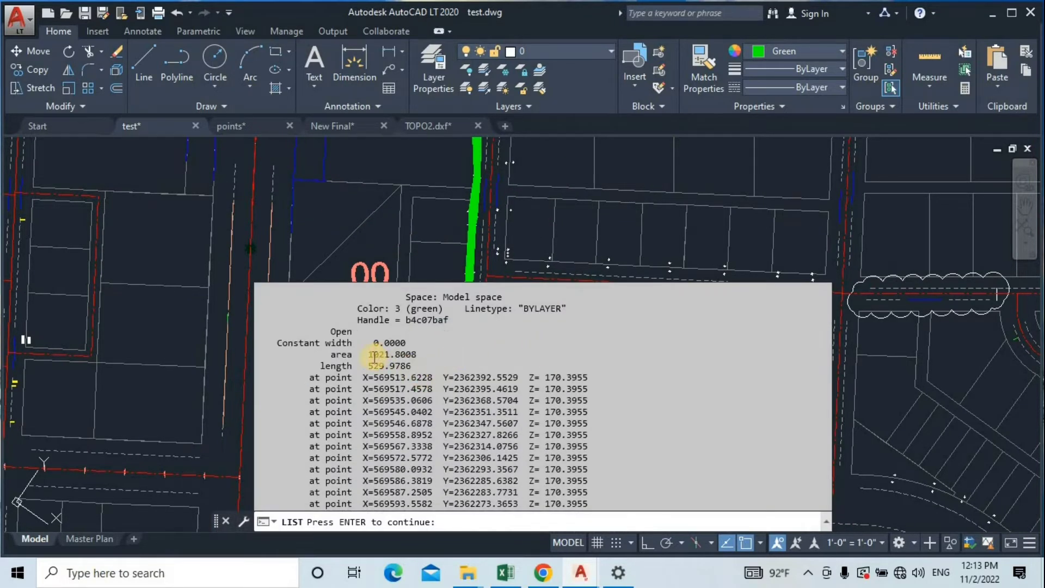
pyautogui.moveTo(367, 354); pyautogui.dragTo(383, 354)
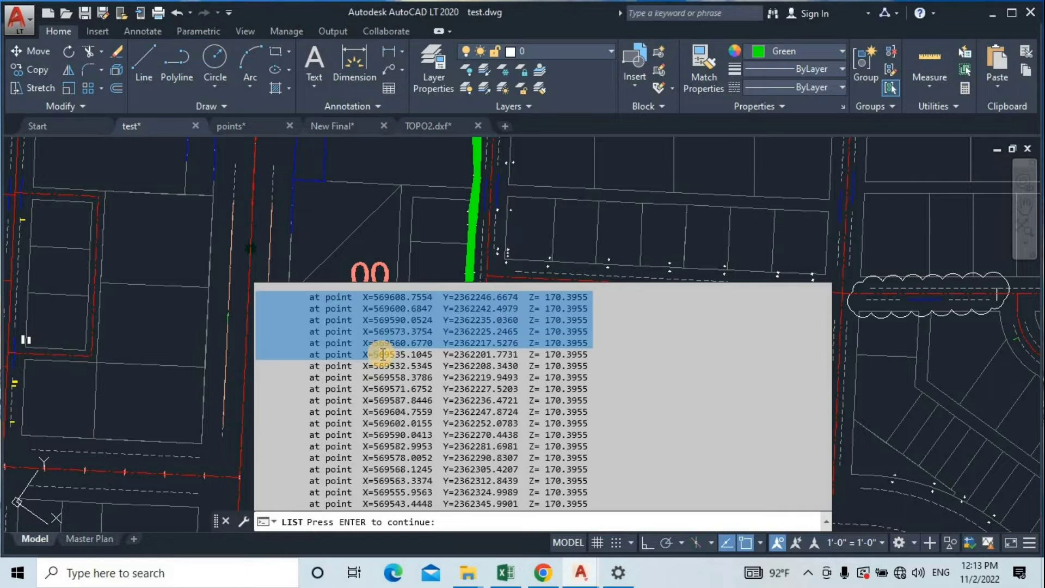
pyautogui.scroll(8, 381, 354)
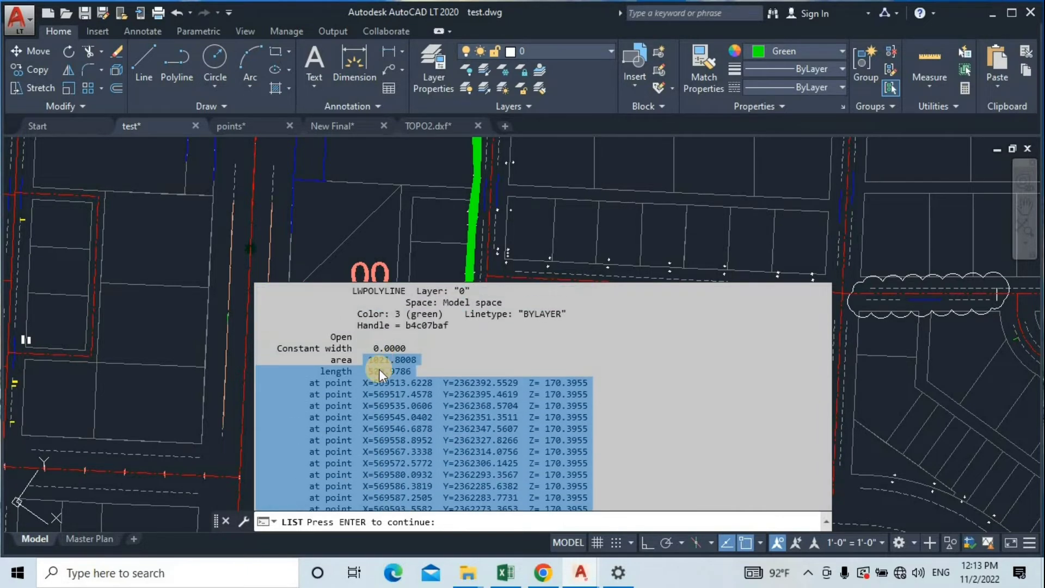
pyautogui.click(371, 360)
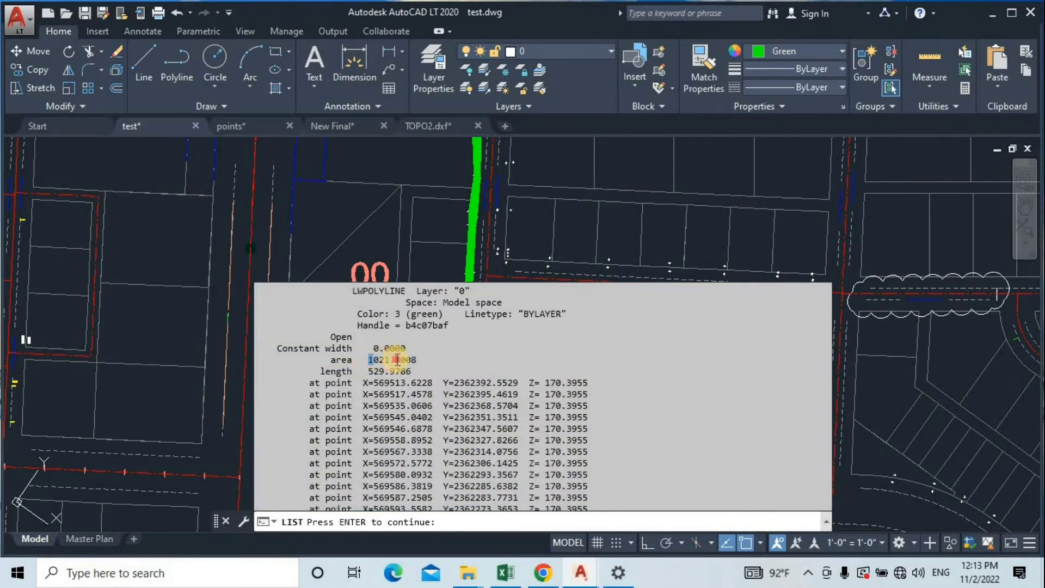
pyautogui.click(426, 226)
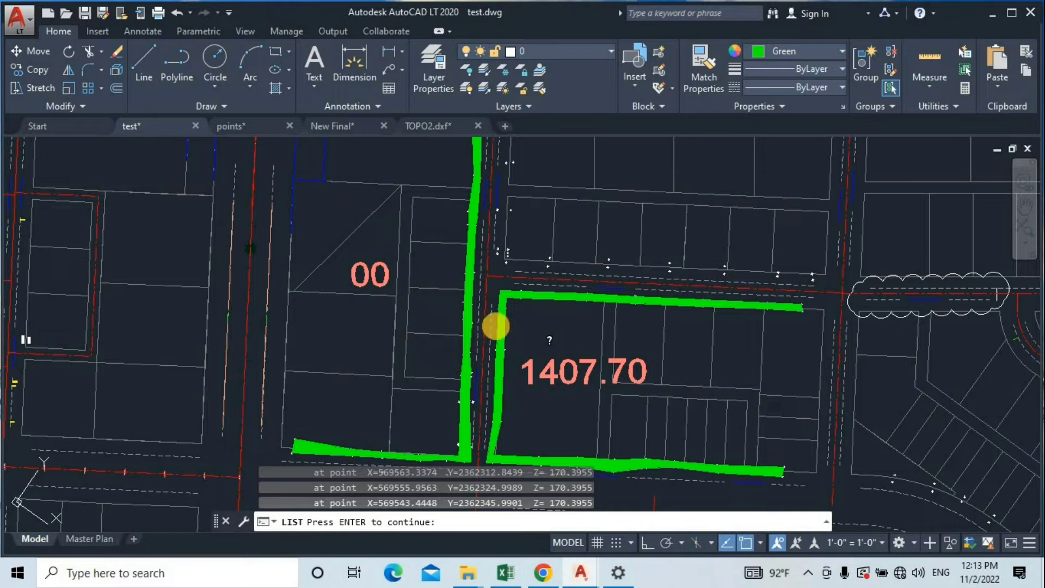
pyautogui.press('Return')
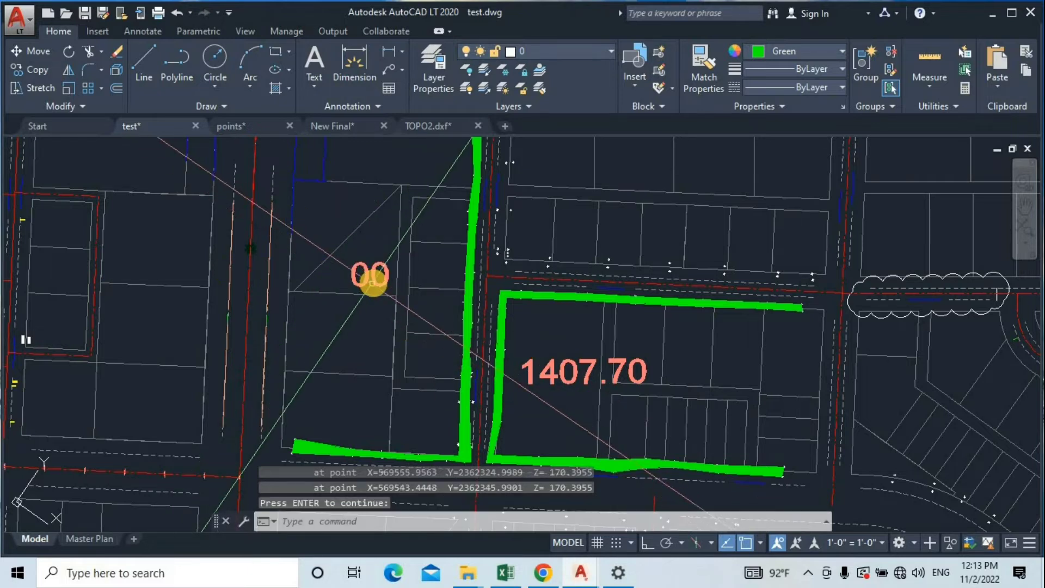
# Step: Change the 00 label in the neighbouring plot block to 1021.80
pyautogui.doubleClick(375, 278)
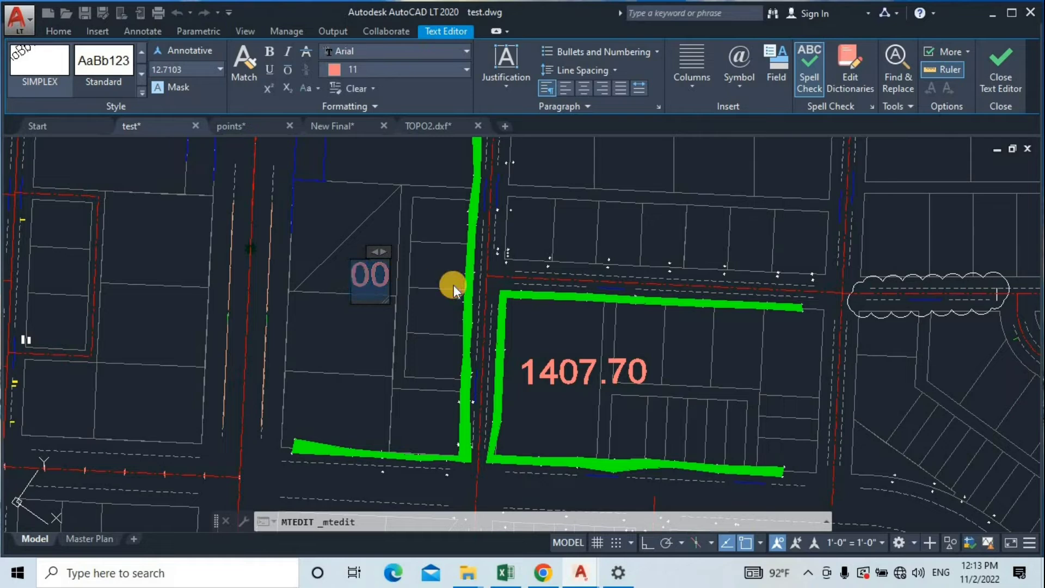
pyautogui.write('1021.80')
pyautogui.click(357, 313)
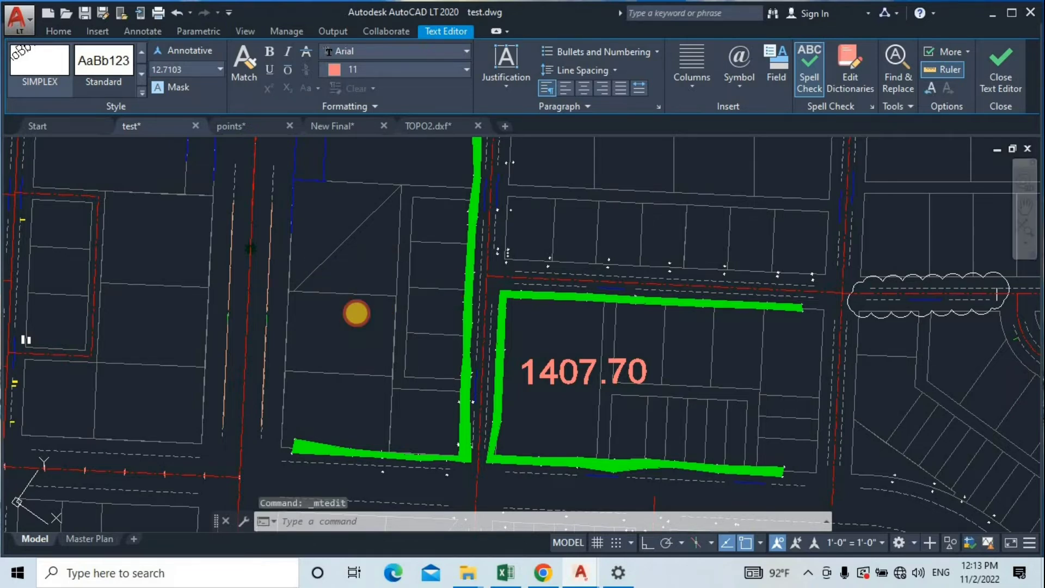
# Step: Match the properties of the 1021.80 and 1407.70 labels to the green strip beside the 1021.80 block
pyautogui.scroll(-2, 369, 305)
pyautogui.moveTo(387, 312); pyautogui.dragTo(503, 350, button='middle')
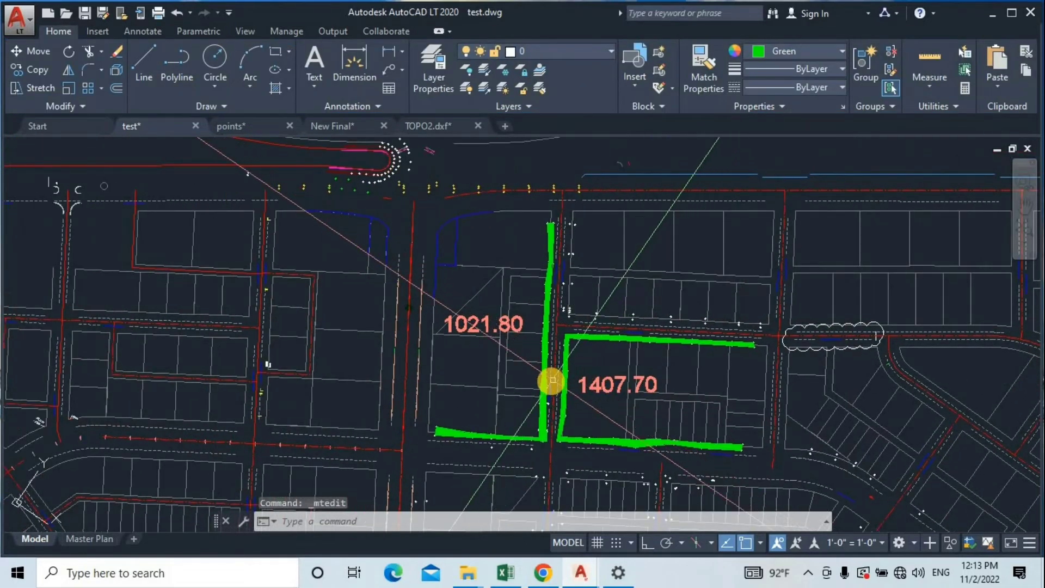
pyautogui.write('ma')
pyautogui.press('Return')
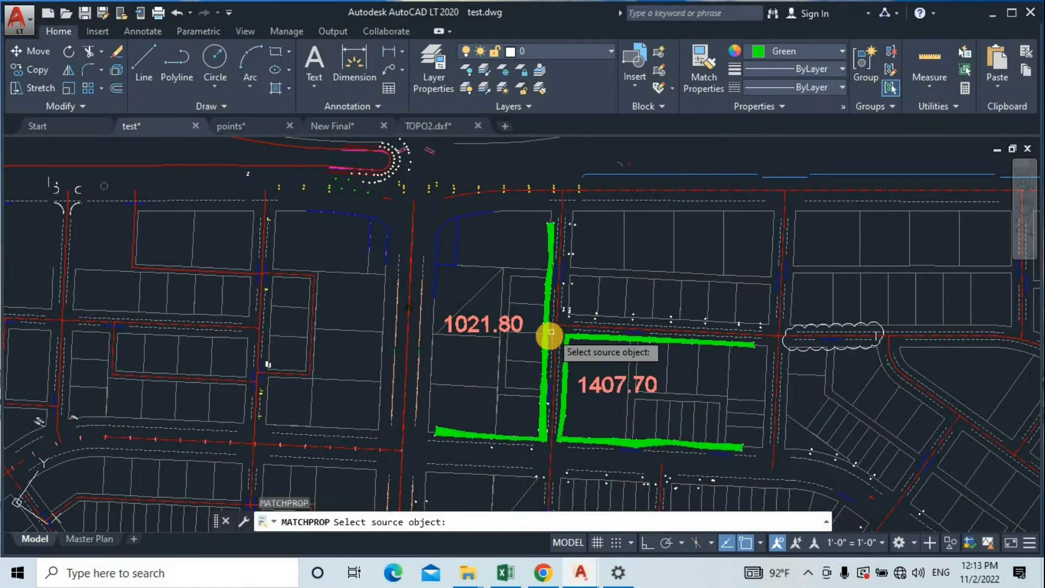
pyautogui.click(543, 344)
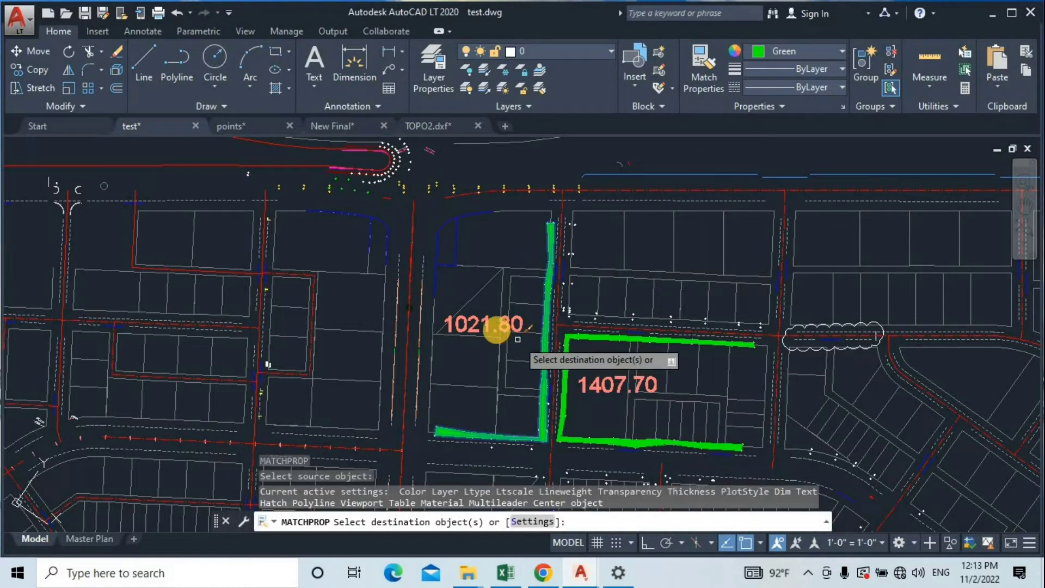
pyautogui.click(487, 326)
pyautogui.click(609, 379)
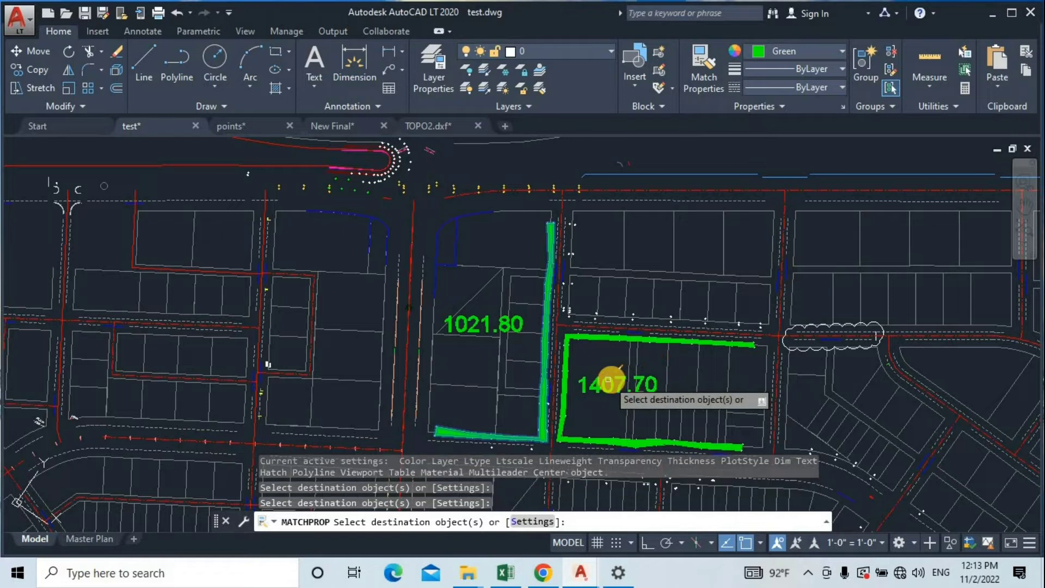
pyautogui.press('Escape')
# Step: Examine the two labelled green strips up close and within the overall site plan
pyautogui.scroll(2, 561, 338)
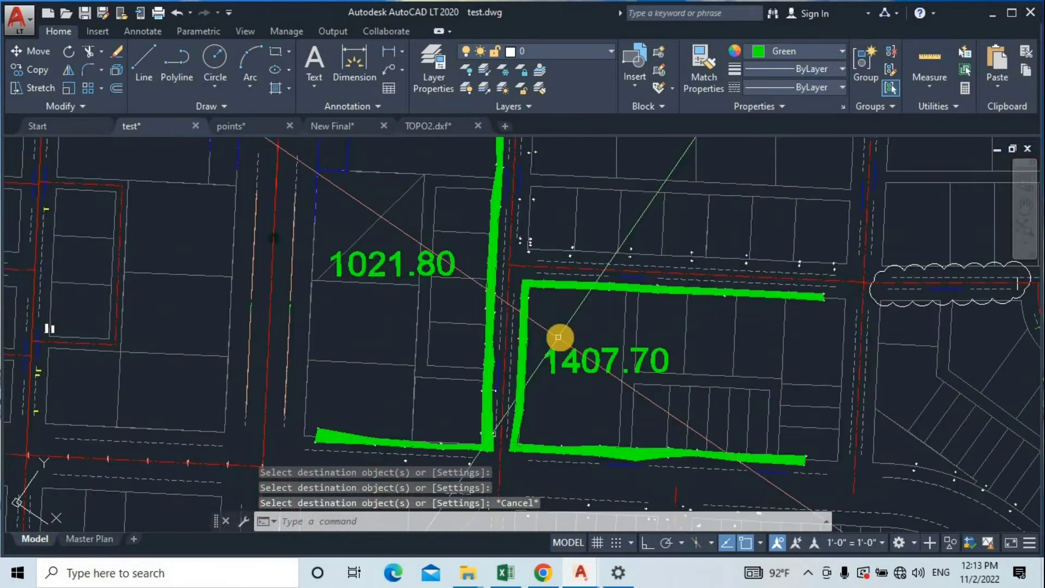
pyautogui.scroll(-2, 516, 242)
pyautogui.scroll(5, 544, 182)
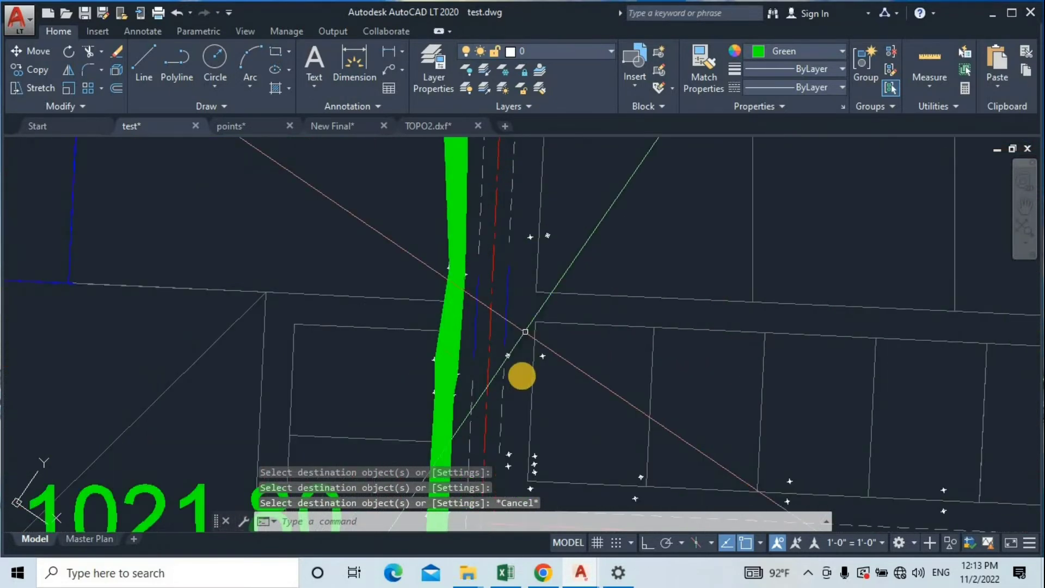
pyautogui.scroll(-8, 551, 419)
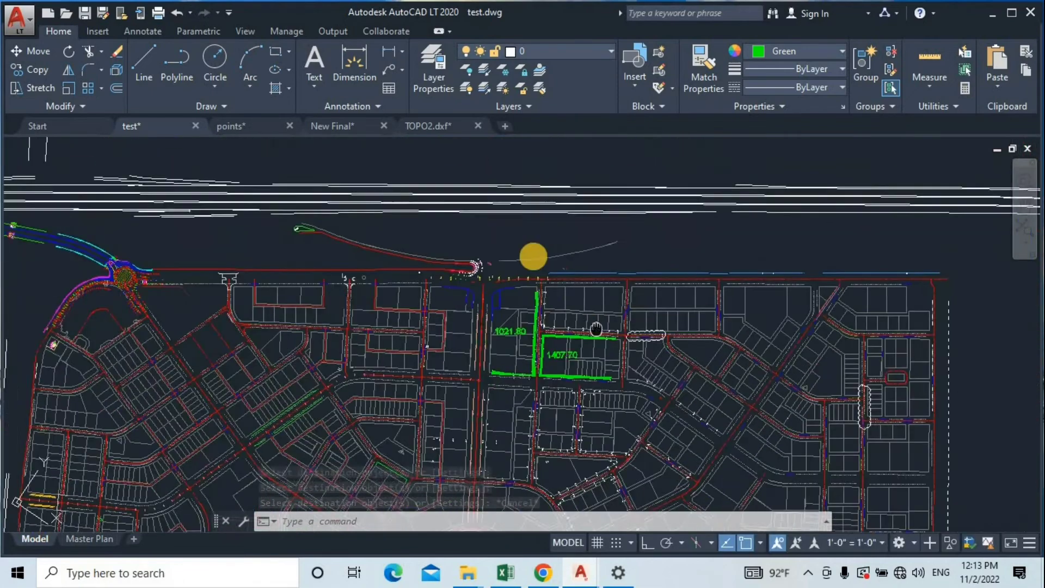
pyautogui.moveTo(593, 314); pyautogui.dragTo(520, 237, button='middle')
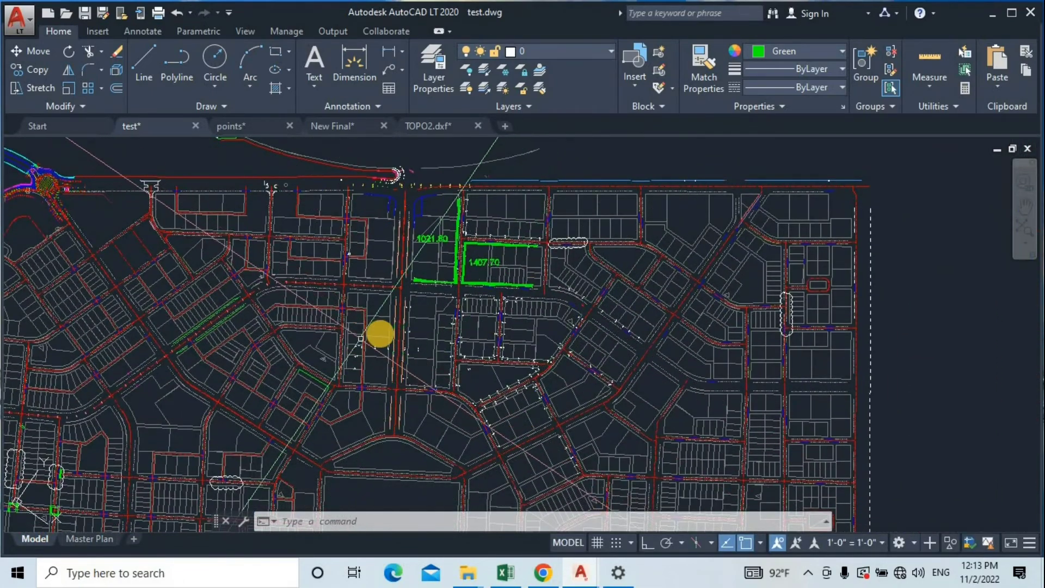
pyautogui.moveTo(380, 331); pyautogui.dragTo(443, 348, button='middle')
pyautogui.scroll(2, 463, 338)
pyautogui.scroll(-5, 435, 256)
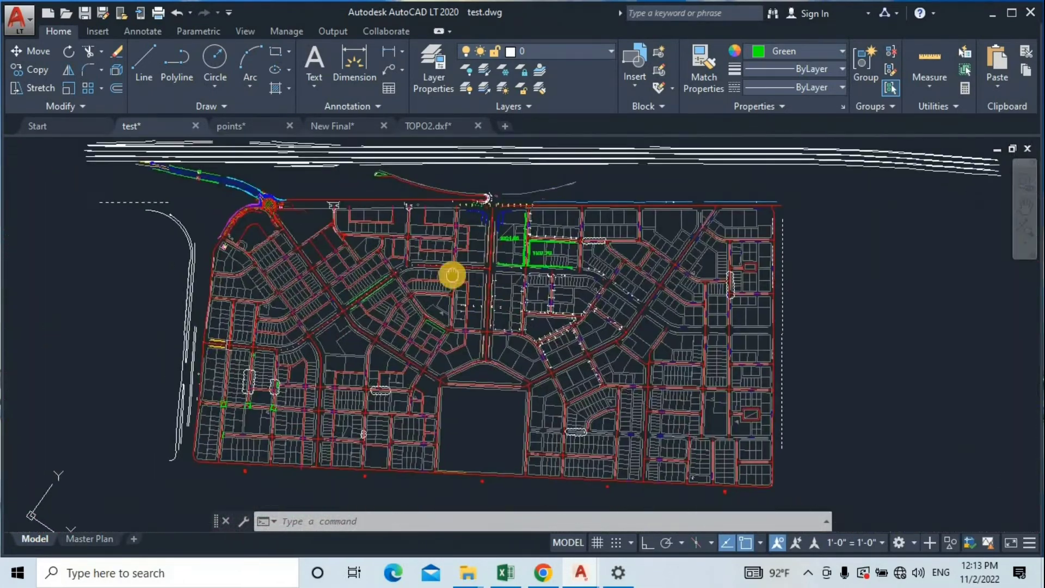
pyautogui.scroll(5, 527, 239)
pyautogui.moveTo(548, 284); pyautogui.dragTo(518, 316, button='middle')
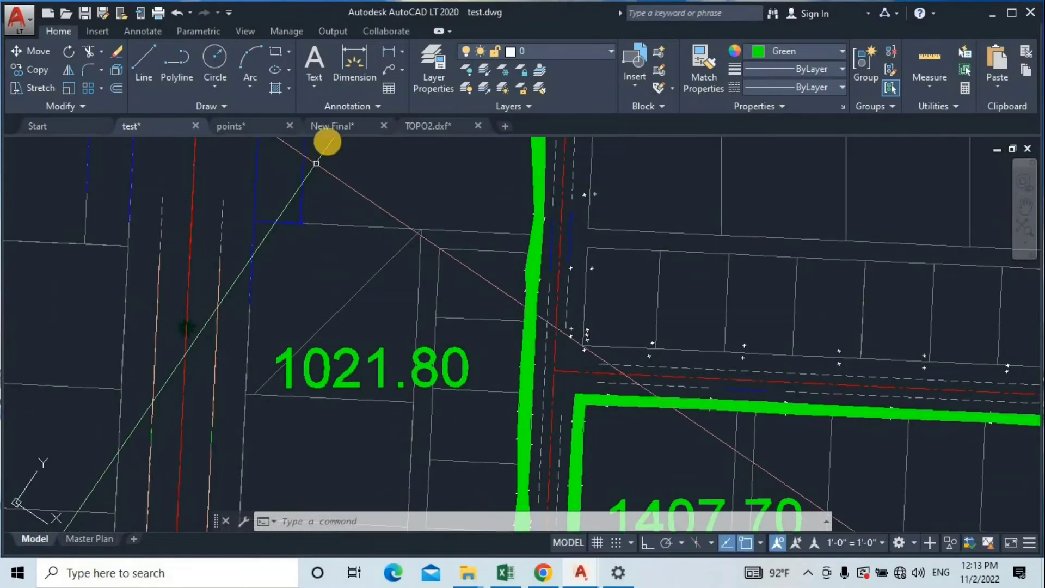
# Step: Switch to the points drawing and look over its green strips, area labels and magenta zone outlines
pyautogui.click(231, 127)
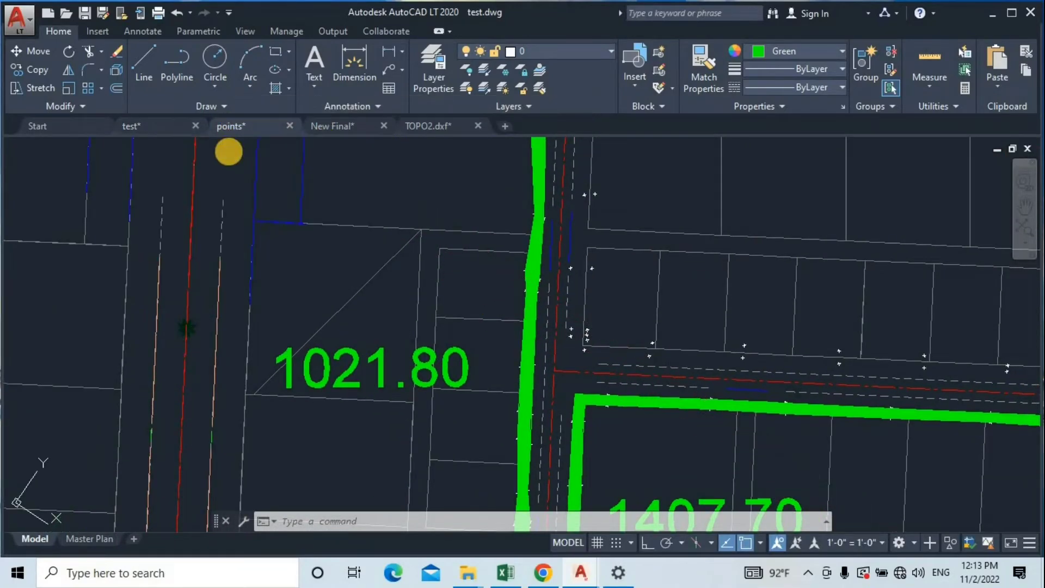
pyautogui.scroll(-6, 495, 336)
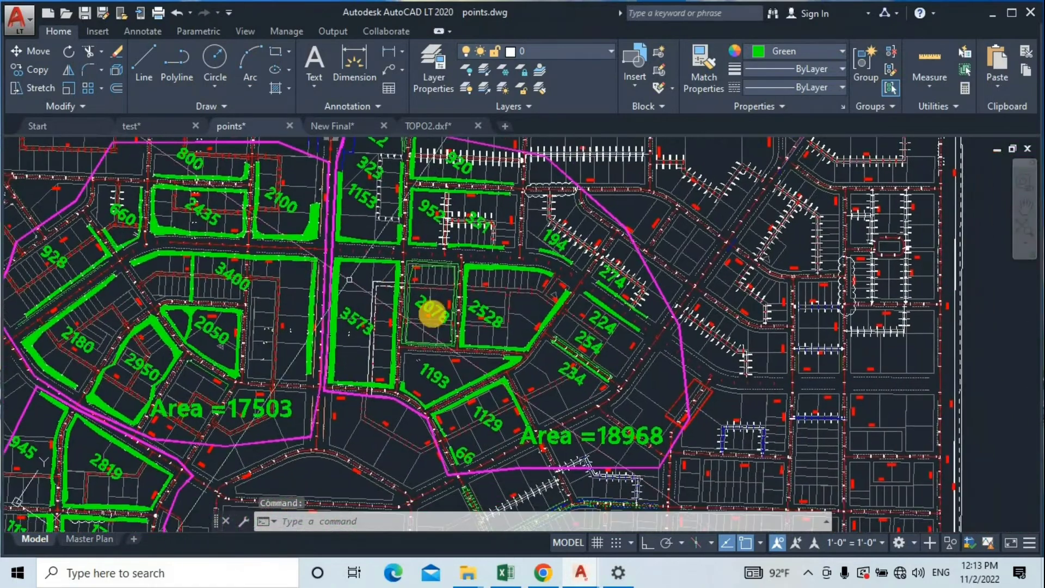
pyautogui.scroll(-1, 426, 321)
pyautogui.moveTo(426, 326); pyautogui.dragTo(422, 343, button='middle')
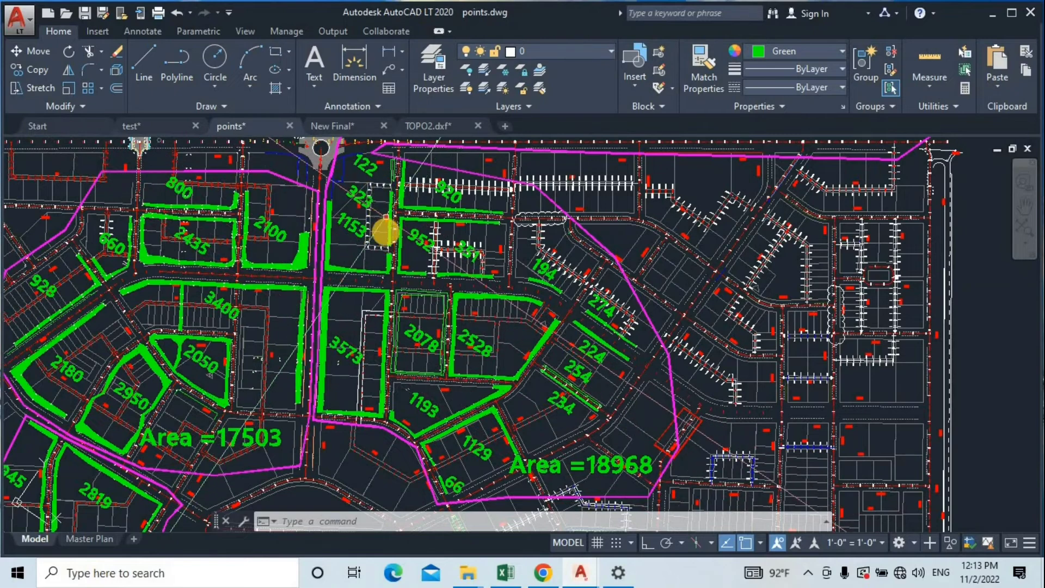
pyautogui.moveTo(385, 232); pyautogui.dragTo(380, 249, button='middle')
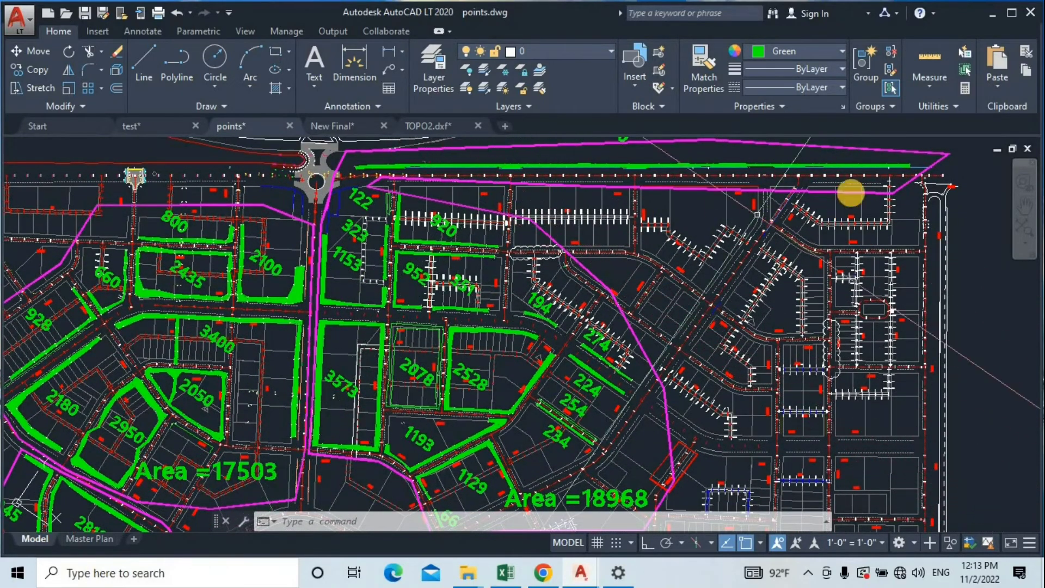
# Step: Examine the strip labels and the zone area label inside the magenta outline east of the roundabout road
pyautogui.scroll(-3, 376, 261)
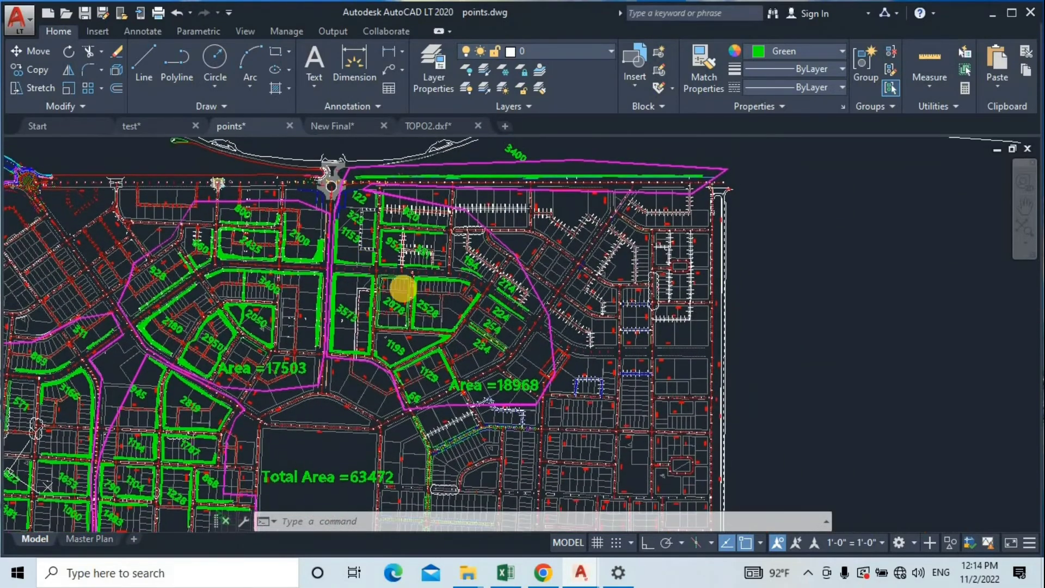
pyautogui.scroll(4, 403, 289)
pyautogui.scroll(-2, 412, 290)
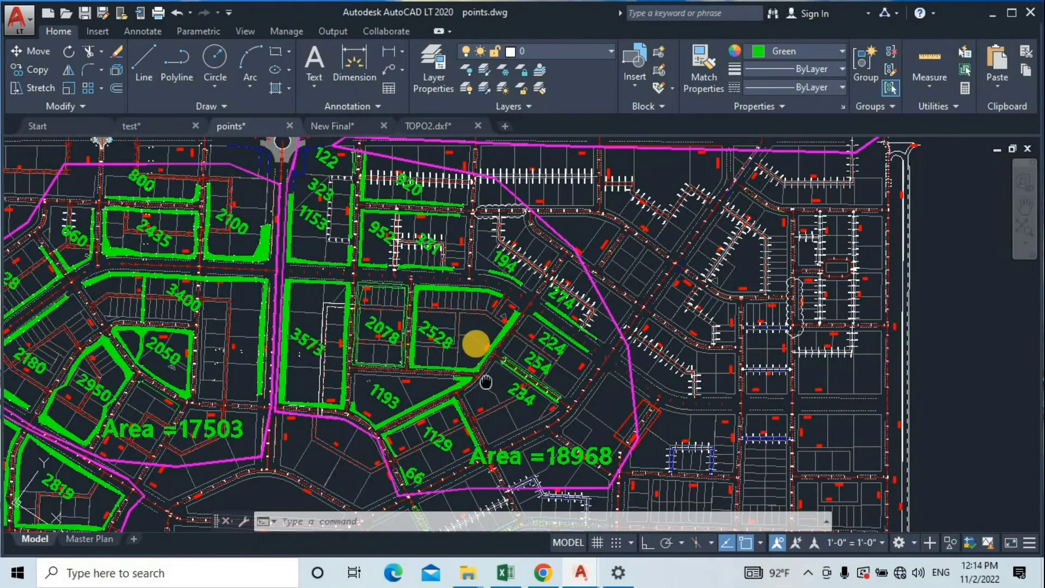
pyautogui.moveTo(486, 383); pyautogui.dragTo(435, 369, button='middle')
pyautogui.scroll(2, 476, 430)
pyautogui.moveTo(475, 401)
pyautogui.mouseDown(button='middle')
pyautogui.moveTo(516, 366)
pyautogui.moveTo(475, 458)
pyautogui.moveTo(504, 430)
pyautogui.mouseUp(button='middle')
pyautogui.scroll(-4, 460, 362)
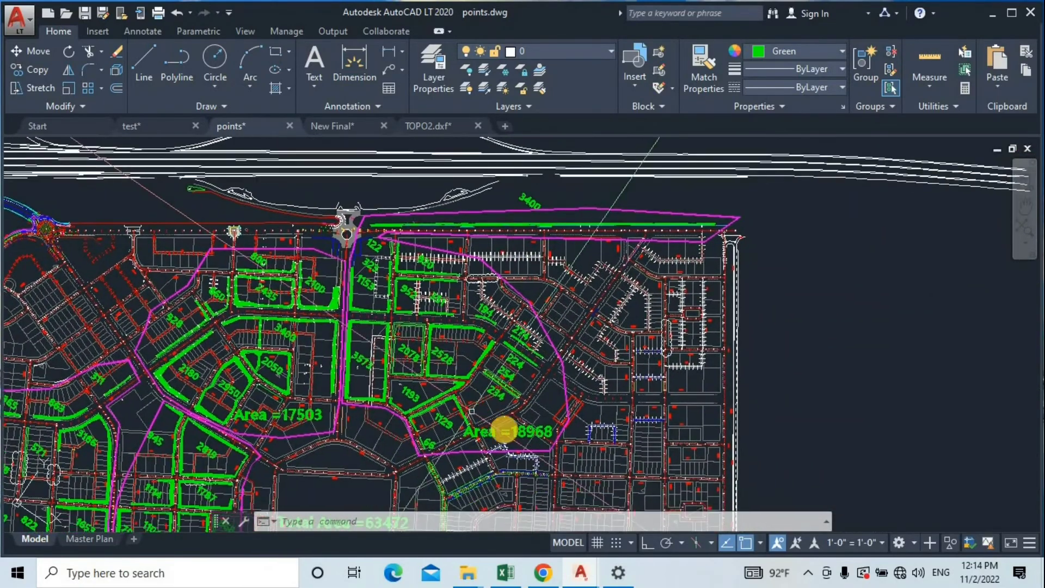
pyautogui.scroll(6, 520, 435)
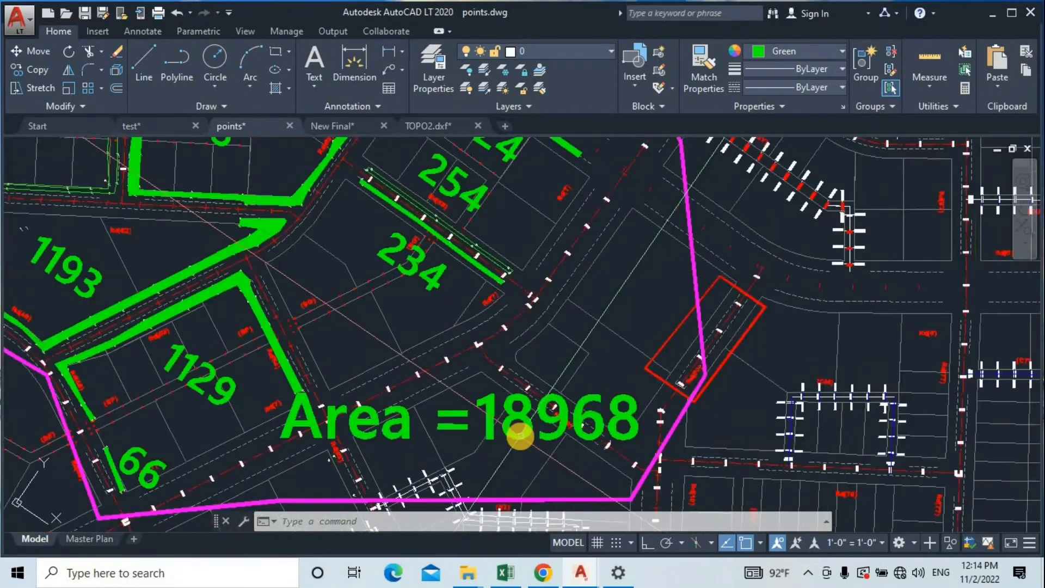
pyautogui.scroll(-6, 567, 450)
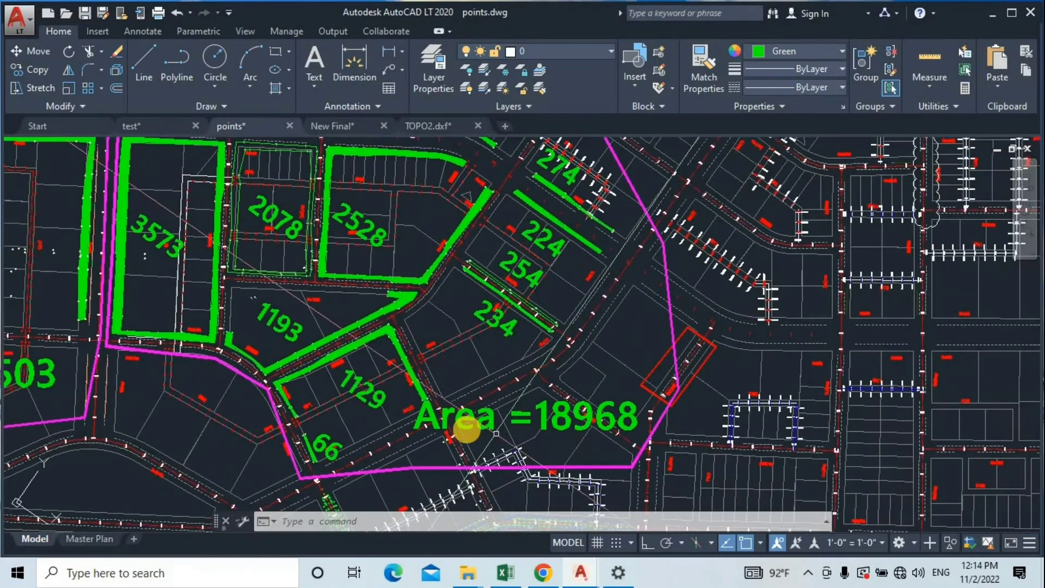
# Step: Review the zone area labels west of the roundabout road and in the two southern magenta zones
pyautogui.scroll(5, 400, 412)
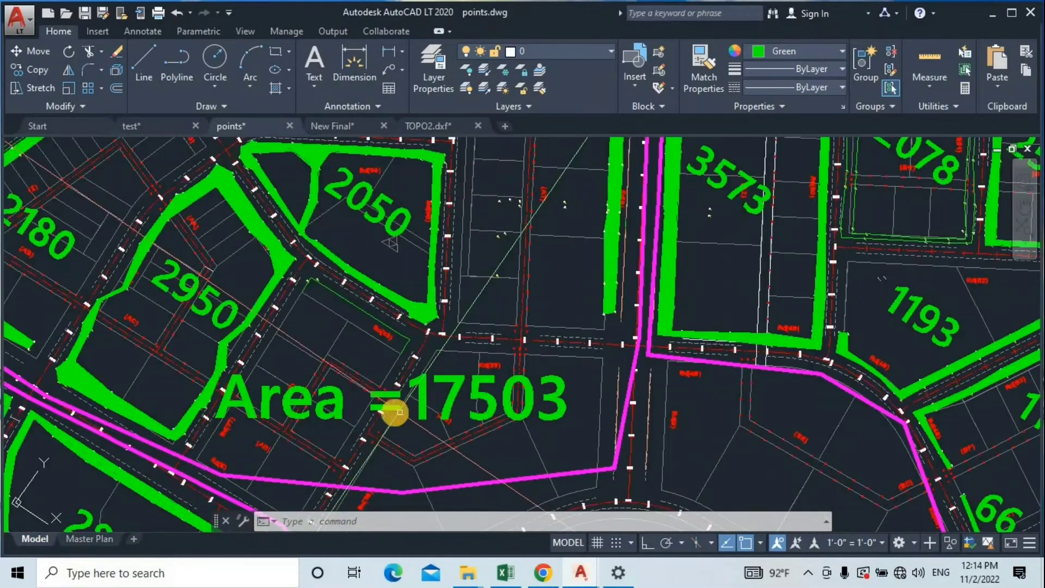
pyautogui.scroll(-4, 469, 425)
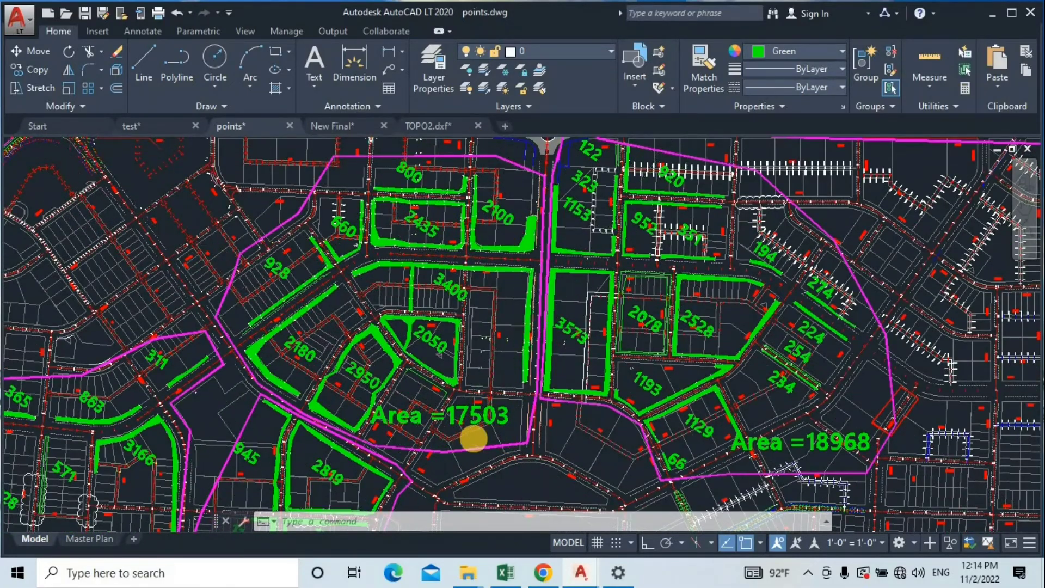
pyautogui.scroll(4, 472, 435)
pyautogui.scroll(-2, 471, 431)
pyautogui.moveTo(471, 430); pyautogui.dragTo(471, 304, button='middle')
pyautogui.scroll(-4, 440, 361)
pyautogui.moveTo(441, 359); pyautogui.dragTo(509, 261, button='middle')
pyautogui.scroll(4, 286, 434)
pyautogui.scroll(-2, 287, 377)
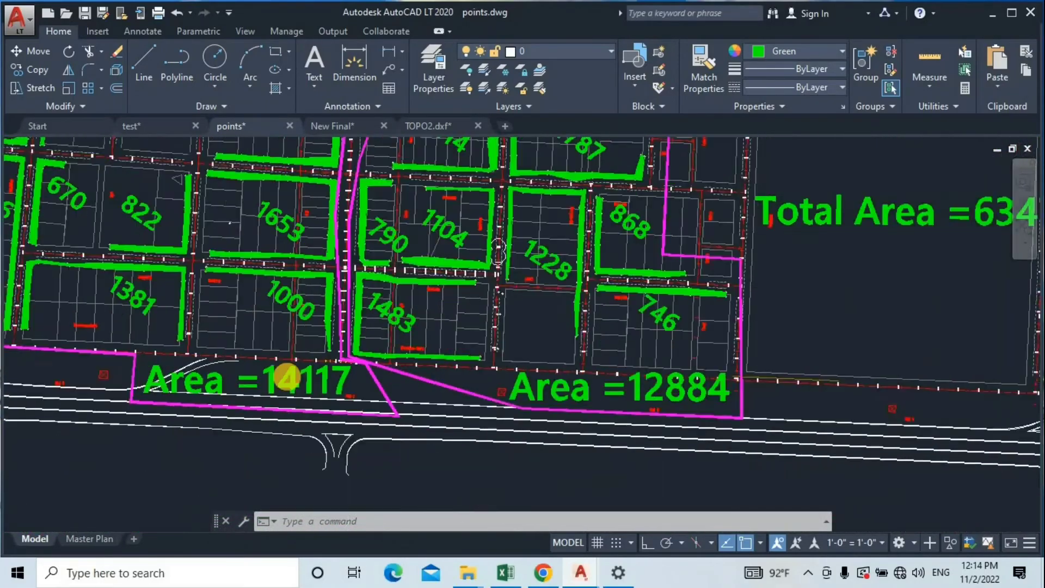
pyautogui.scroll(-4, 287, 377)
# Step: Inspect the Total Area label in the large empty plot and its position relative to the surrounding zones
pyautogui.scroll(6, 419, 364)
pyautogui.moveTo(502, 382)
pyautogui.mouseDown(button='middle')
pyautogui.moveTo(318, 420)
pyautogui.moveTo(175, 432)
pyautogui.mouseUp(button='middle')
pyautogui.scroll(-2, 610, 319)
pyautogui.moveTo(566, 336); pyautogui.dragTo(423, 373, button='middle')
pyautogui.scroll(2, 503, 346)
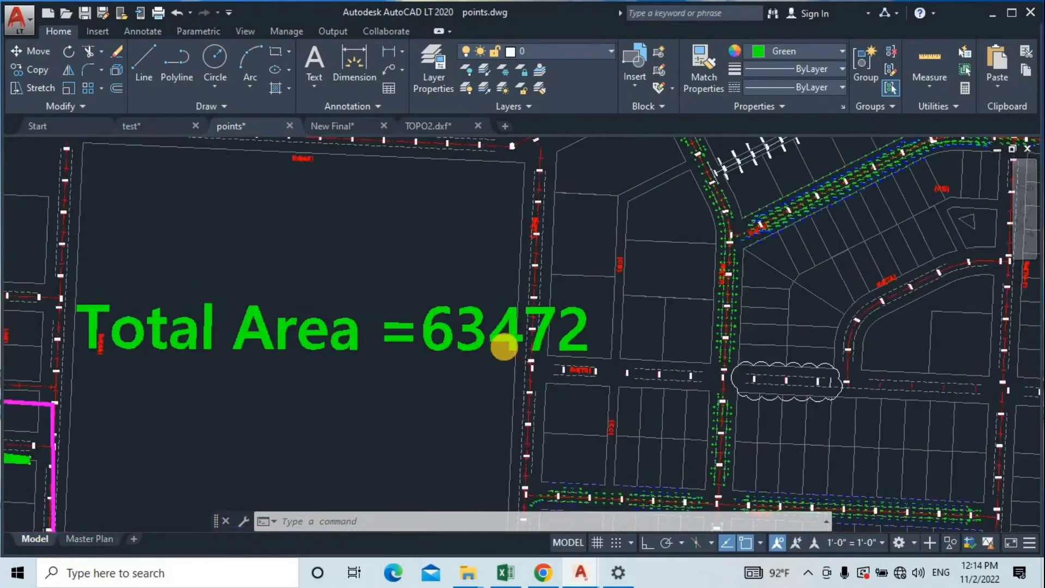
pyautogui.scroll(2, 503, 347)
pyautogui.moveTo(524, 355); pyautogui.dragTo(490, 386, button='middle')
pyautogui.scroll(-2, 516, 362)
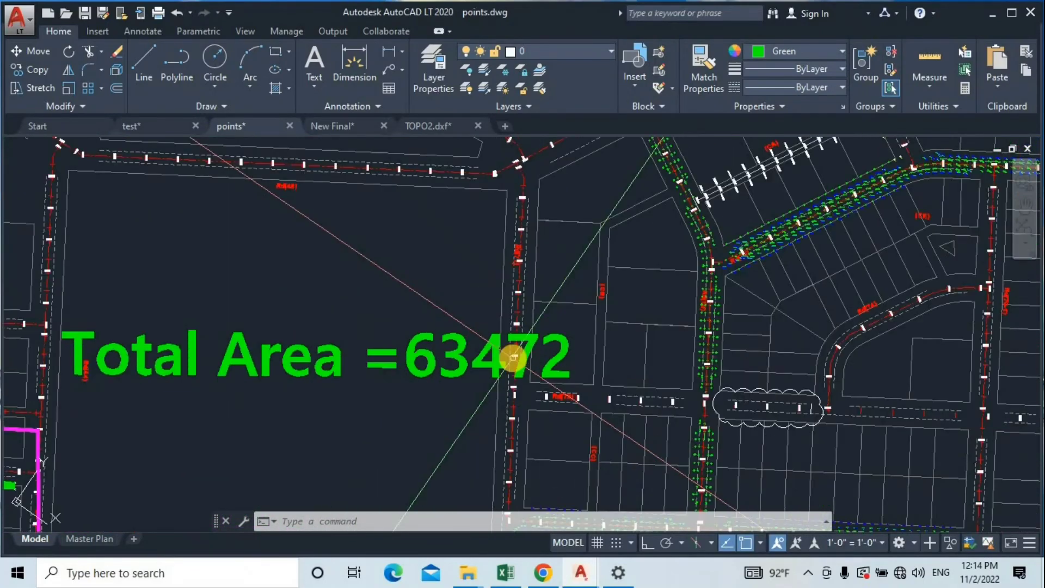
pyautogui.scroll(-3, 531, 359)
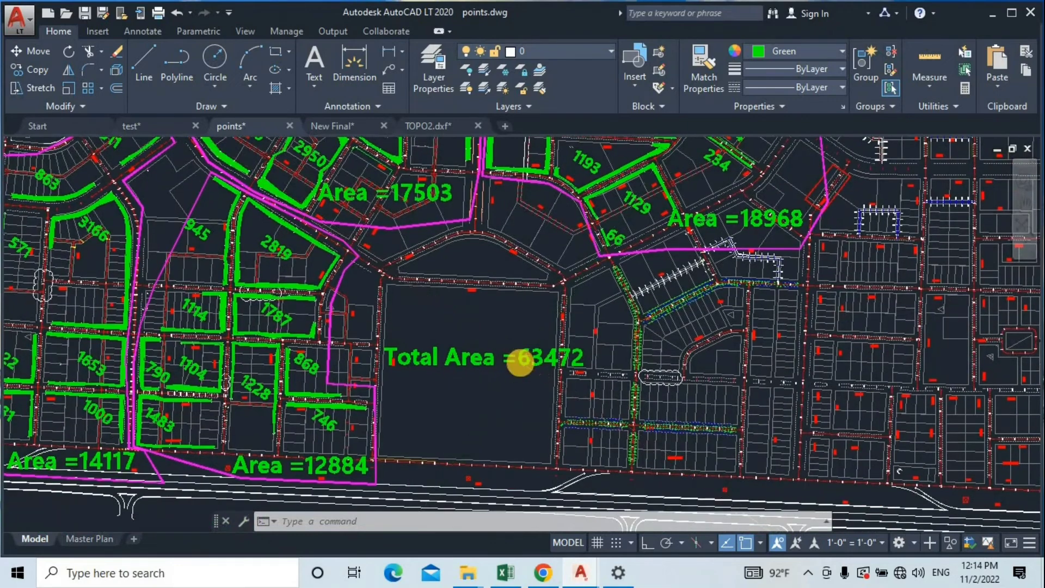
pyautogui.scroll(3, 517, 369)
pyautogui.scroll(-3, 520, 369)
pyautogui.moveTo(520, 369); pyautogui.dragTo(524, 368, button='middle')
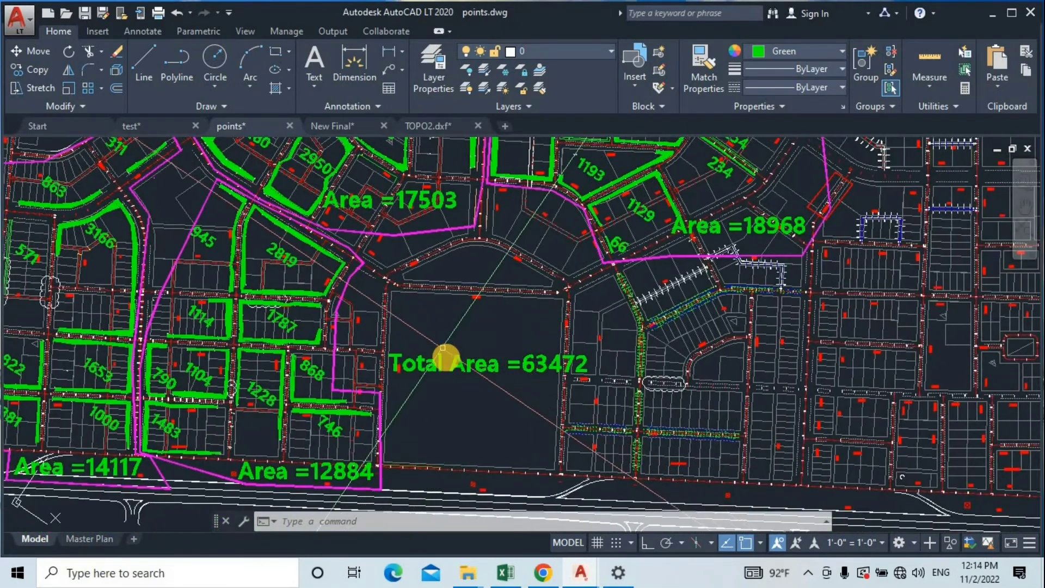
pyautogui.scroll(4, 464, 364)
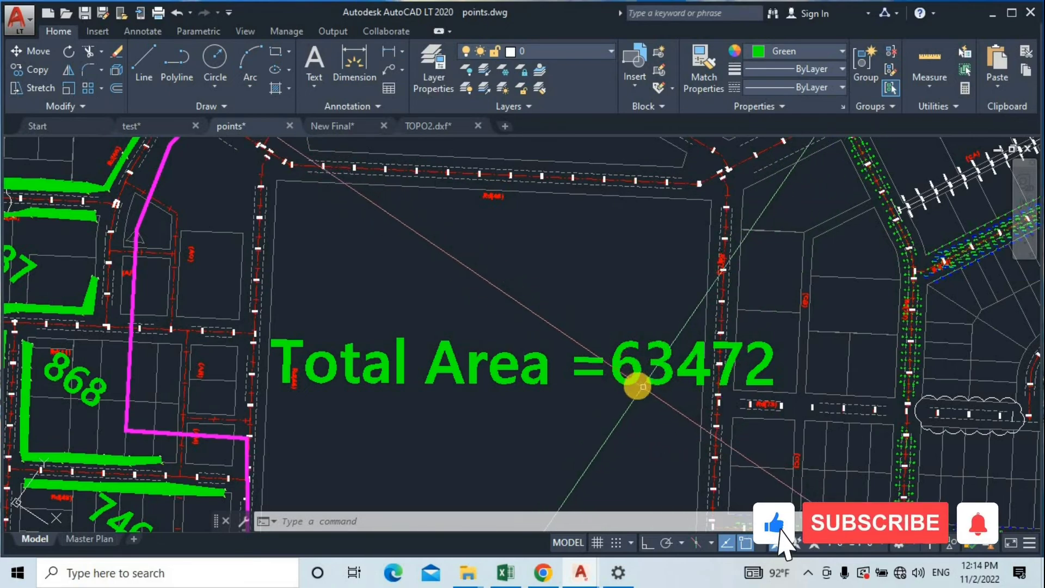
# Step: Look over the whole site plan, and examine the labelled green strips just below the roundabout
pyautogui.scroll(-4, 643, 387)
pyautogui.moveTo(611, 403)
pyautogui.mouseDown(button='middle')
pyautogui.moveTo(577, 413)
pyautogui.moveTo(508, 354)
pyautogui.moveTo(492, 469)
pyautogui.mouseUp(button='middle')
pyautogui.scroll(-2, 516, 306)
pyautogui.moveTo(521, 312); pyautogui.dragTo(526, 321, button='middle')
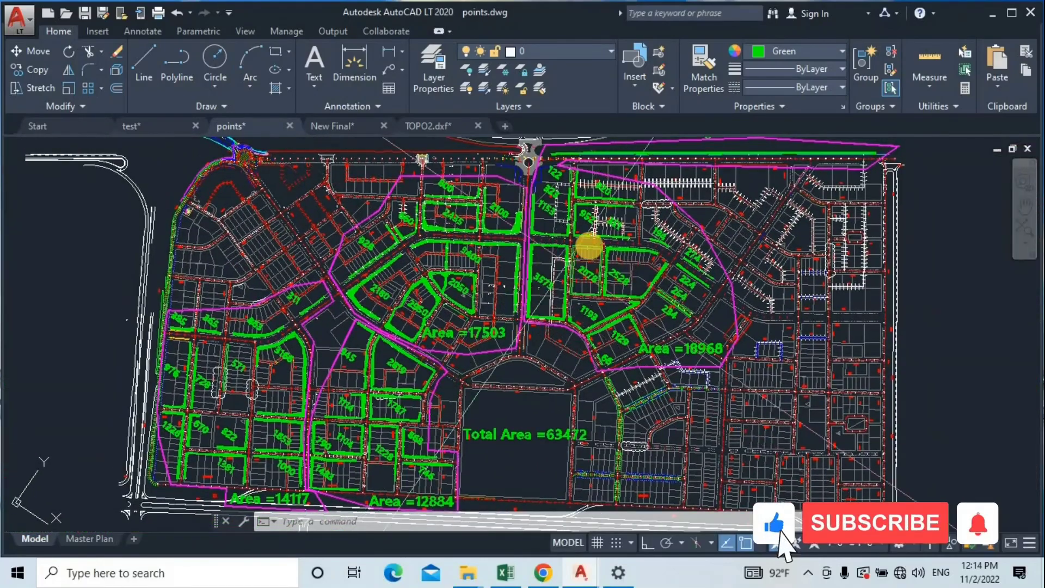
pyautogui.scroll(5, 589, 246)
pyautogui.moveTo(519, 277); pyautogui.dragTo(514, 345, button='middle')
pyautogui.scroll(-2, 565, 279)
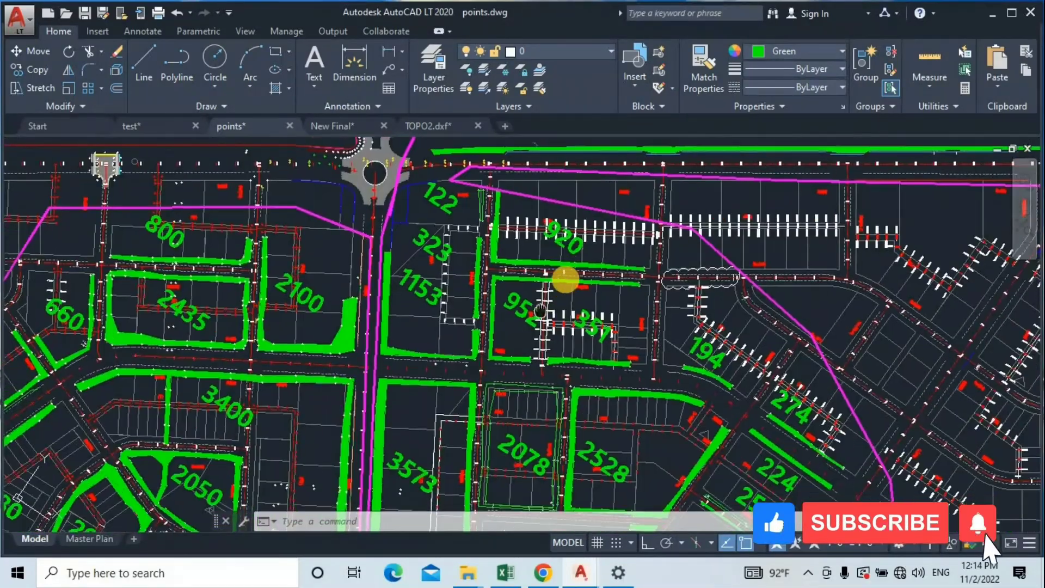